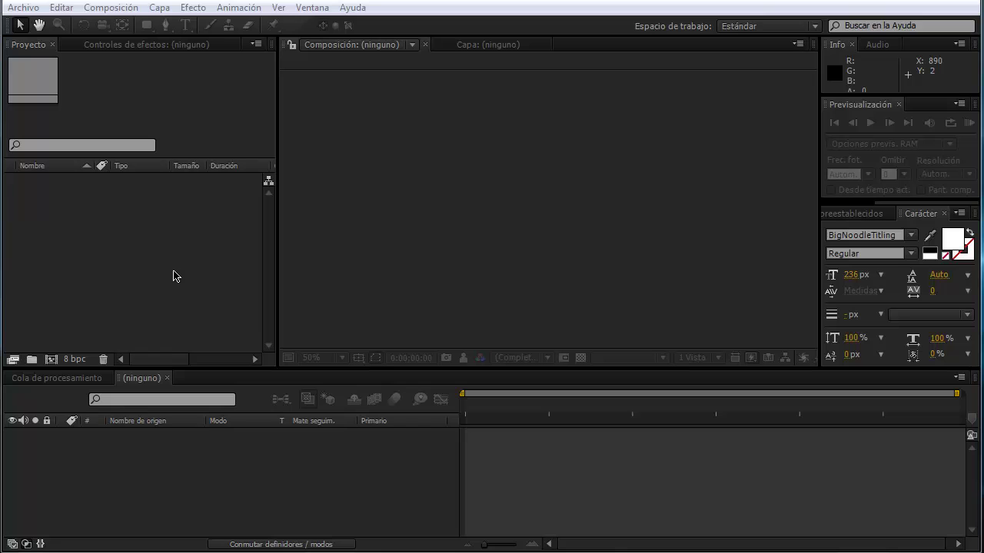
Import the wallup-425980 photo into the Project panel
{"action": "right_click", "coordinate": [164, 247]}
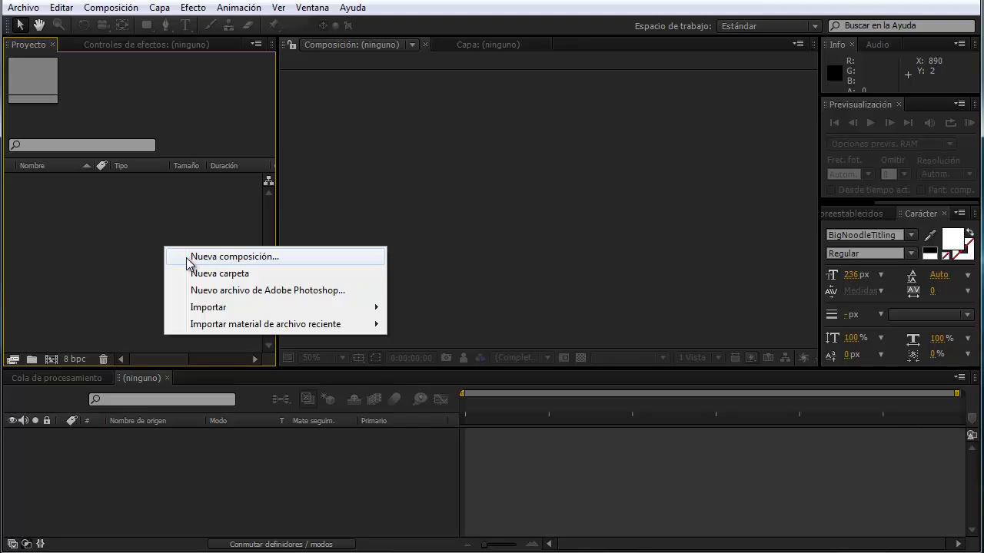
{"action": "mouse_move", "coordinate": [227, 312]}
{"action": "left_click", "coordinate": [395, 306]}
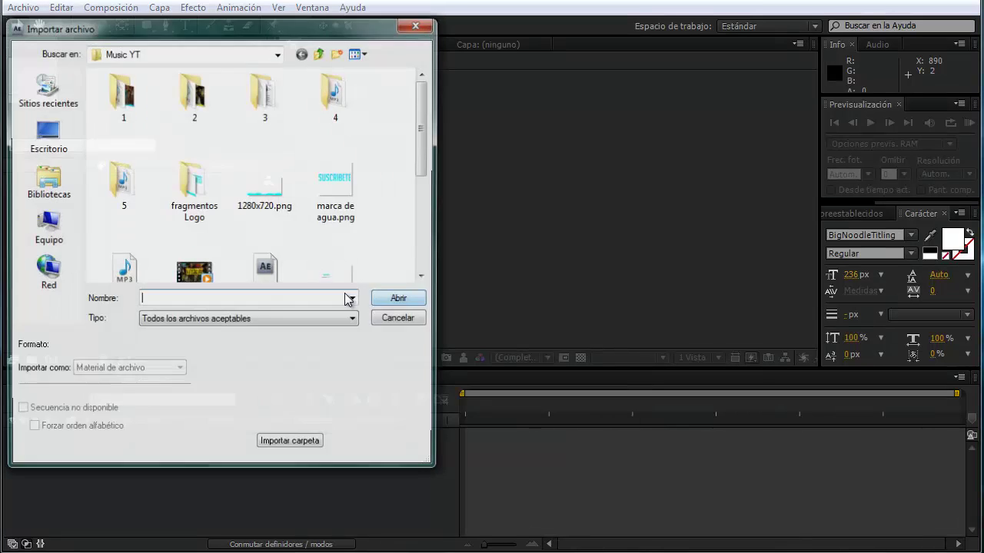
{"action": "scroll", "coordinate": [155, 244], "scroll_direction": "down", "scroll_amount": 5}
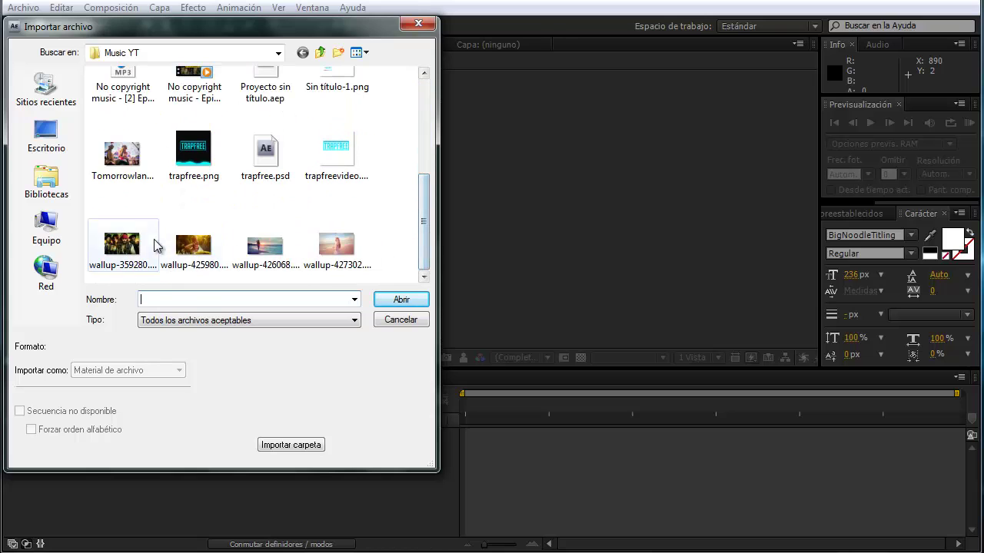
{"action": "left_click", "coordinate": [193, 244]}
{"action": "left_click", "coordinate": [402, 299]}
Import 'No copyright music - [4] The Moment.mp3' from folder 4
{"action": "right_click", "coordinate": [183, 254]}
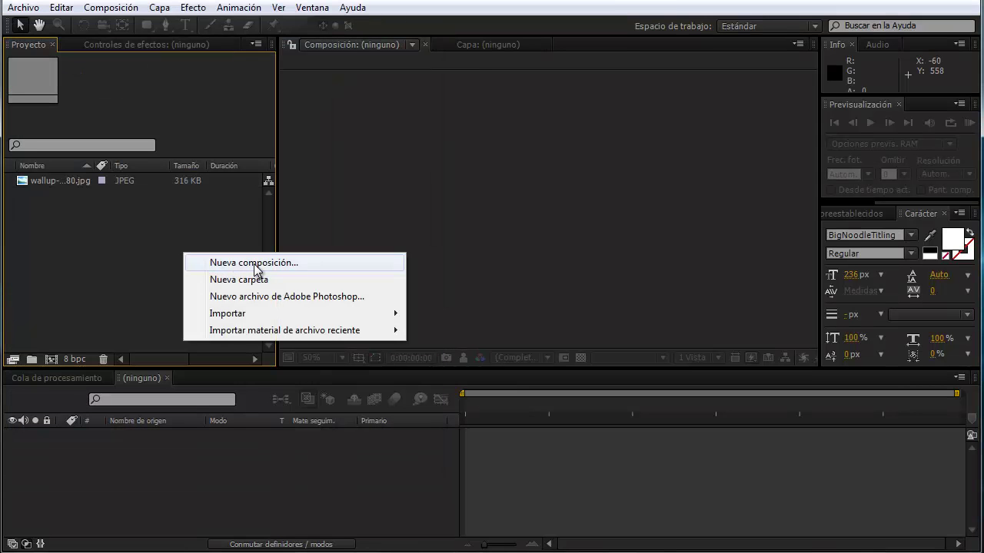
{"action": "mouse_move", "coordinate": [342, 314]}
{"action": "left_click", "coordinate": [456, 313]}
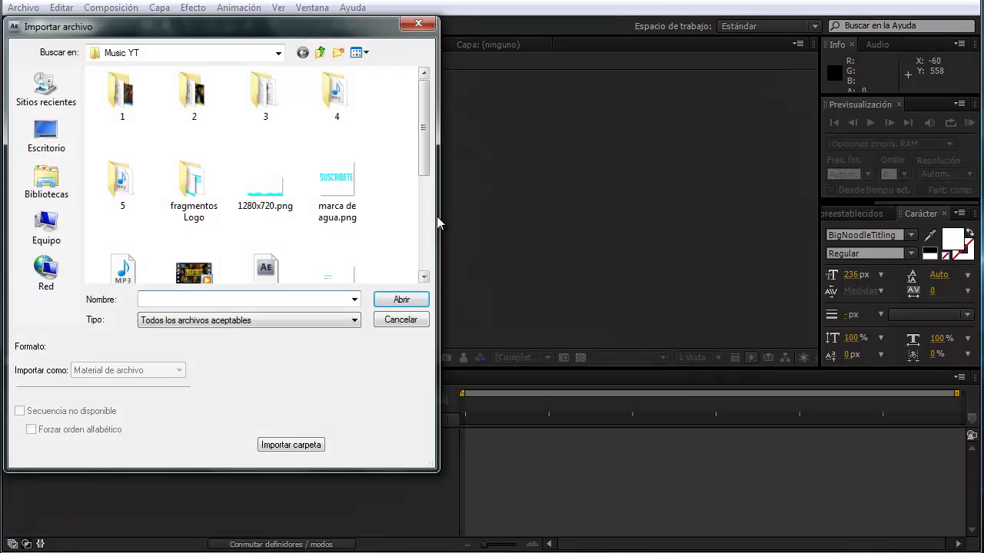
{"action": "double_click", "coordinate": [344, 110]}
{"action": "left_click", "coordinate": [198, 93]}
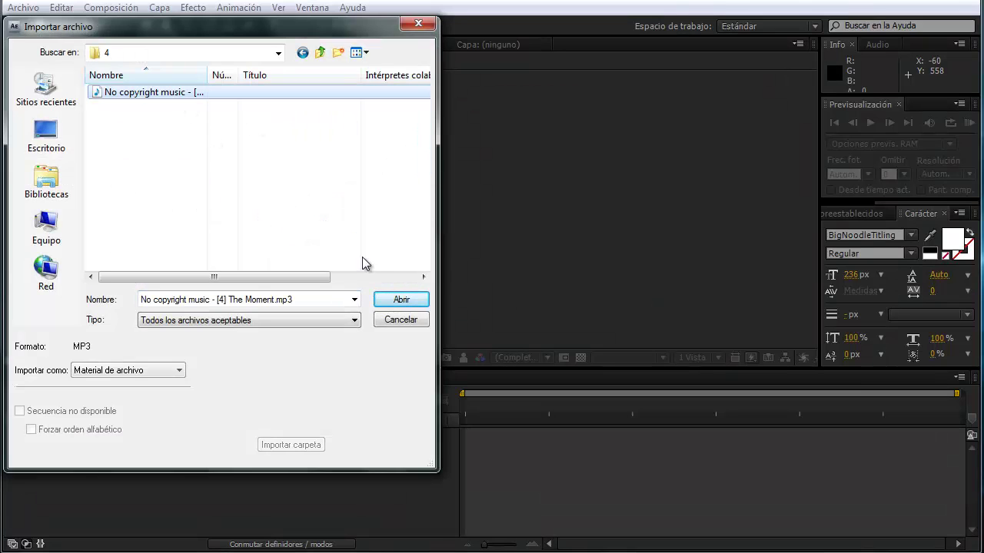
{"action": "left_click", "coordinate": [400, 299]}
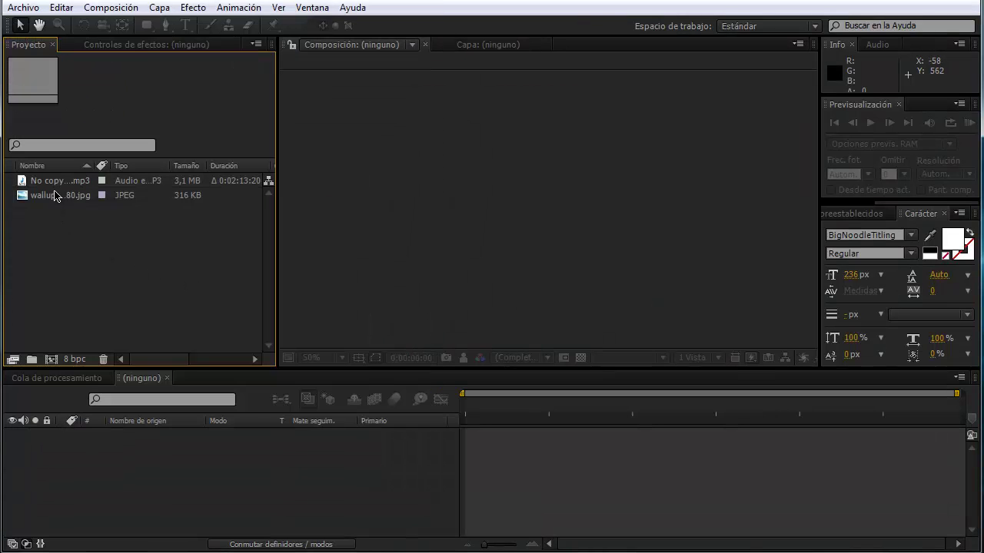
Check the details of the imported photo and MP3 in the Project panel
{"action": "left_click", "coordinate": [55, 196]}
{"action": "left_click", "coordinate": [60, 183]}
{"action": "left_click", "coordinate": [57, 208]}
Create Comp 1 with the HDV/HDTV 720 29,97 preset and a 0;02;13;29 duration
{"action": "right_click", "coordinate": [145, 250]}
{"action": "left_click", "coordinate": [176, 257]}
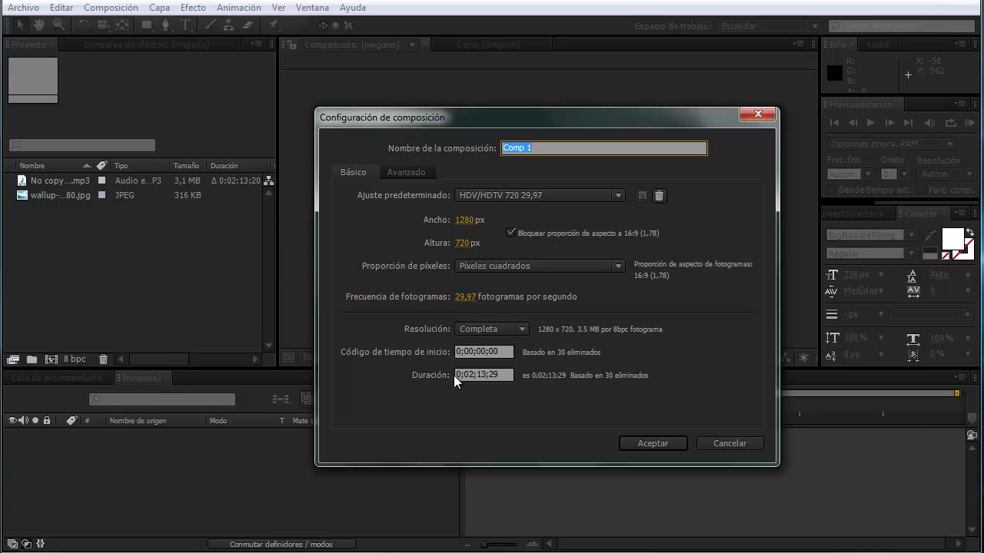
{"action": "left_click_drag", "start_coordinate": [470, 374], "coordinate": [485, 374]}
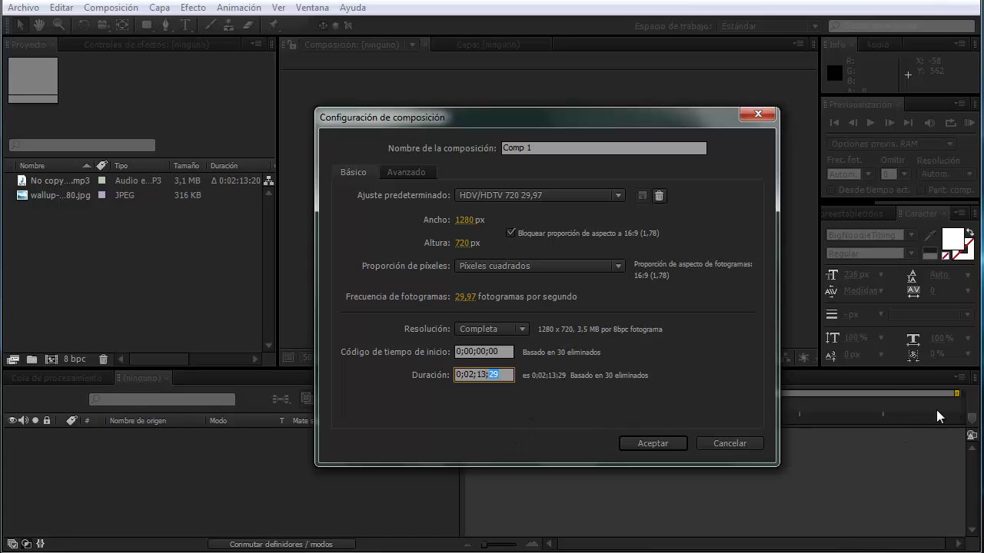
{"action": "left_click", "coordinate": [653, 443]}
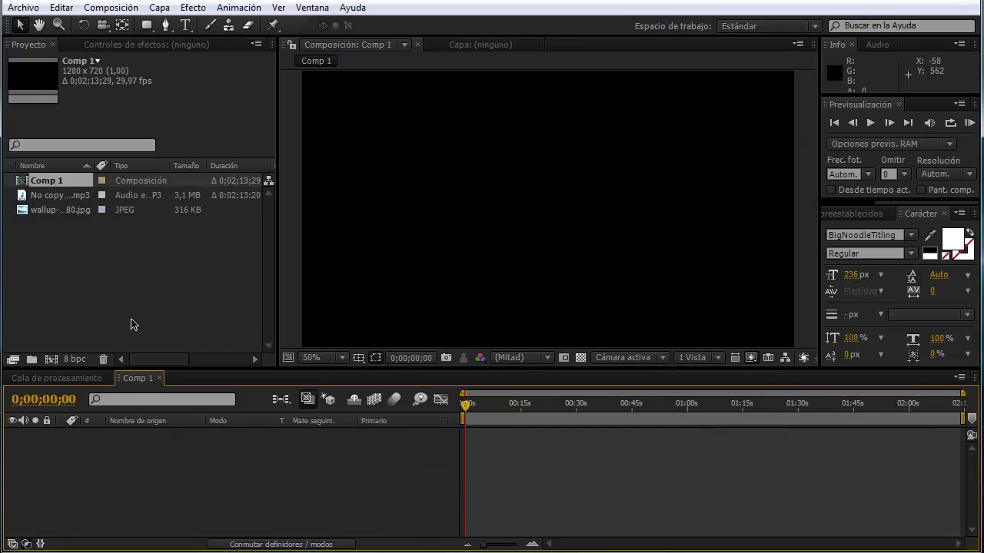
Add the wallup photo to Comp 1 as a layer
{"action": "left_click", "coordinate": [64, 253]}
{"action": "left_click", "coordinate": [54, 220]}
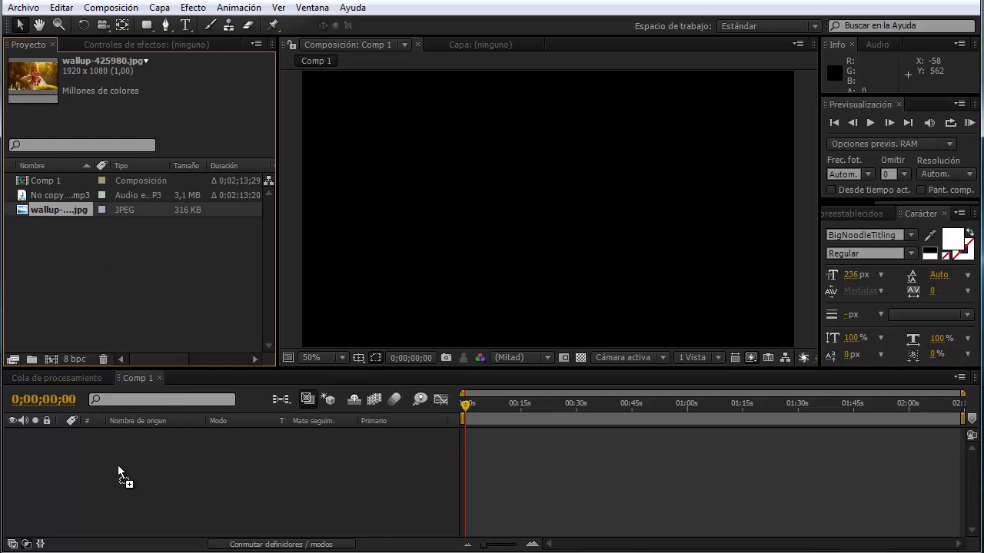
{"action": "left_click_drag", "start_coordinate": [119, 470], "coordinate": [122, 472]}
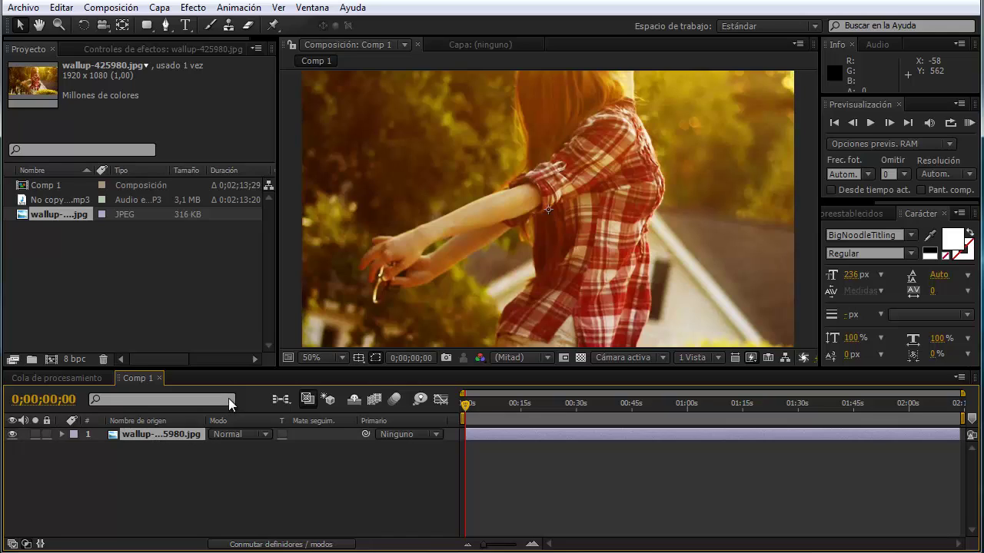
Scale the photo layer to 69% and set the viewer magnification to Ajustar
{"action": "key", "text": "s"}
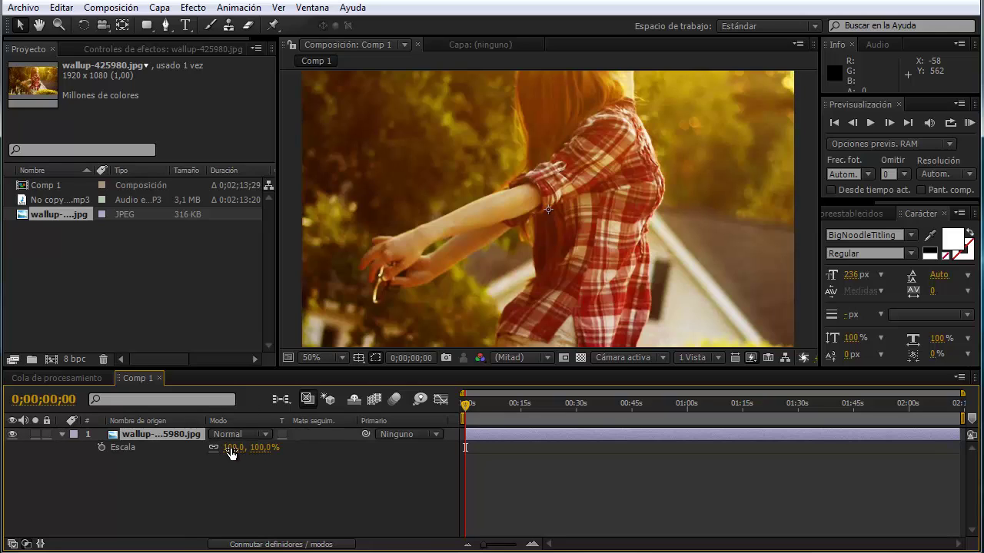
{"action": "left_click_drag", "start_coordinate": [233, 447], "coordinate": [212, 447]}
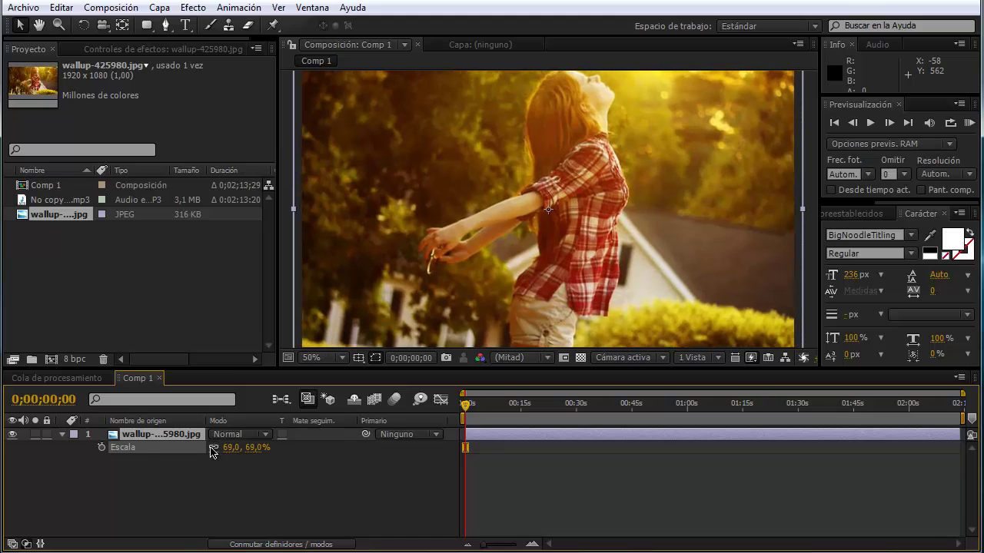
{"action": "left_click", "coordinate": [312, 358]}
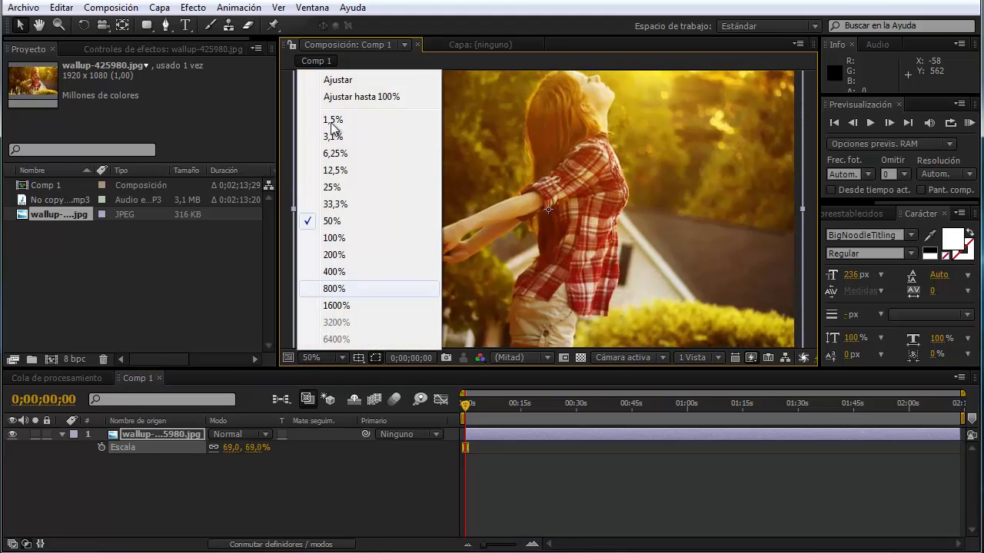
{"action": "left_click", "coordinate": [333, 80]}
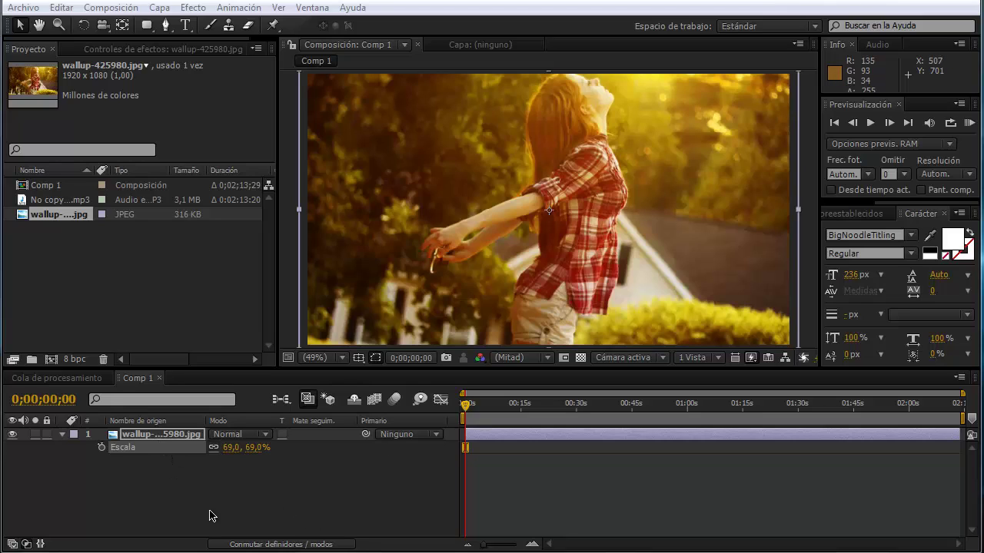
{"action": "left_click", "coordinate": [239, 486]}
Add The Moment MP3 to Comp 1 as the top layer above the photo
{"action": "left_click", "coordinate": [56, 201]}
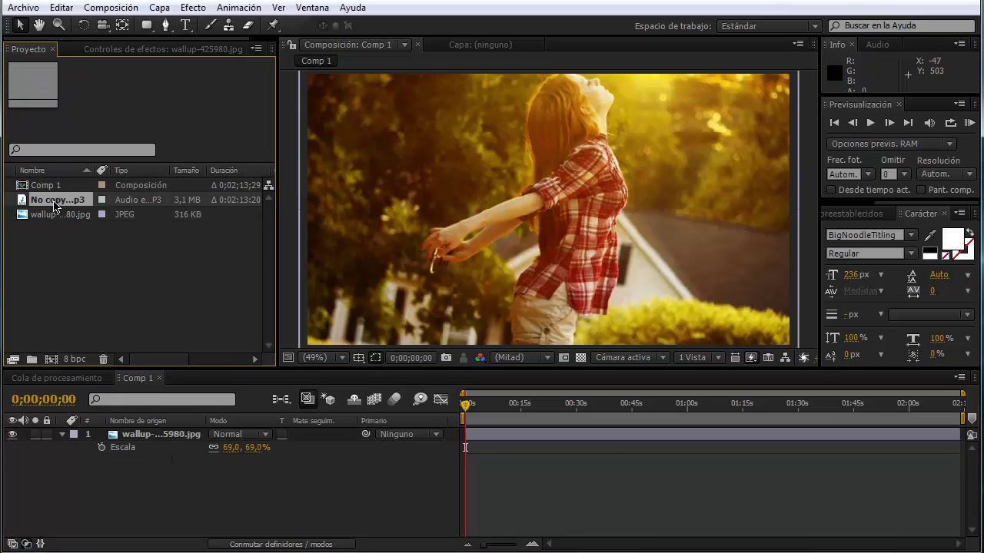
{"action": "left_click_drag", "start_coordinate": [54, 204], "coordinate": [81, 246]}
{"action": "left_click_drag", "start_coordinate": [137, 430], "coordinate": [137, 435]}
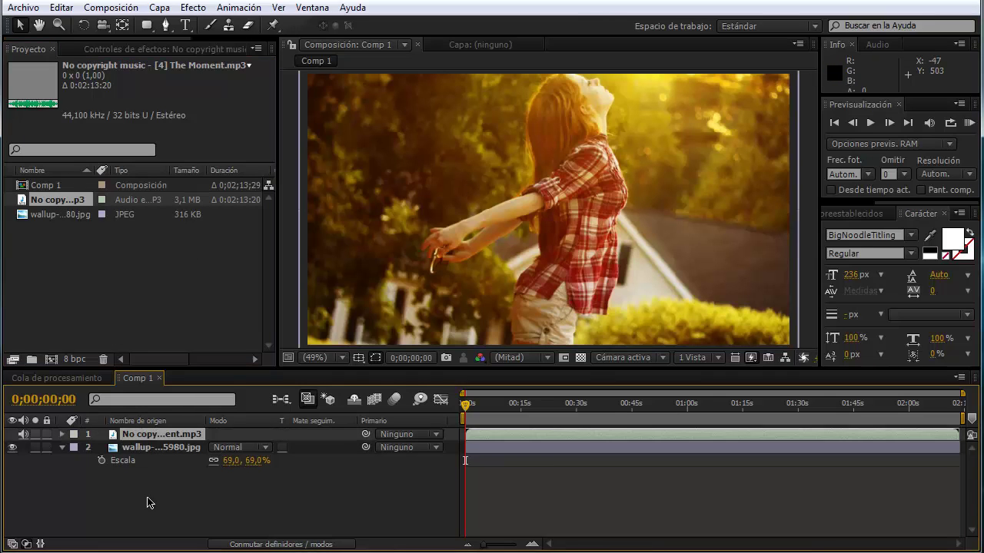
{"action": "left_click", "coordinate": [62, 448]}
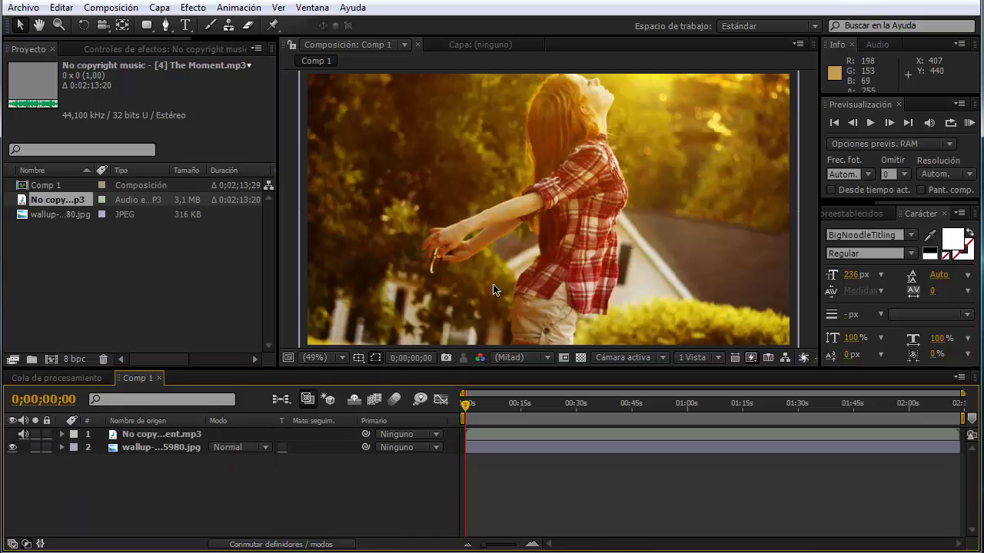
{"action": "left_click", "coordinate": [140, 437]}
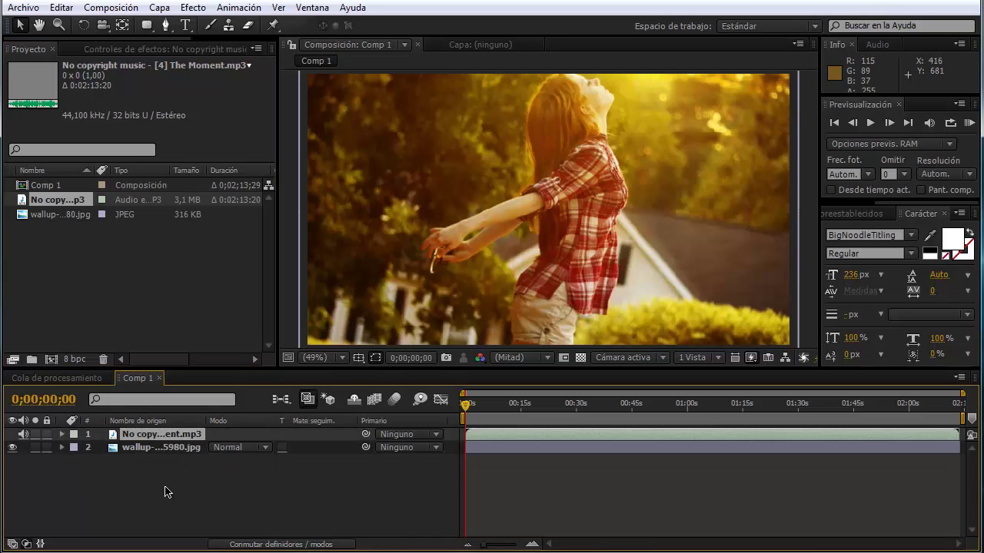
{"action": "left_click", "coordinate": [164, 492]}
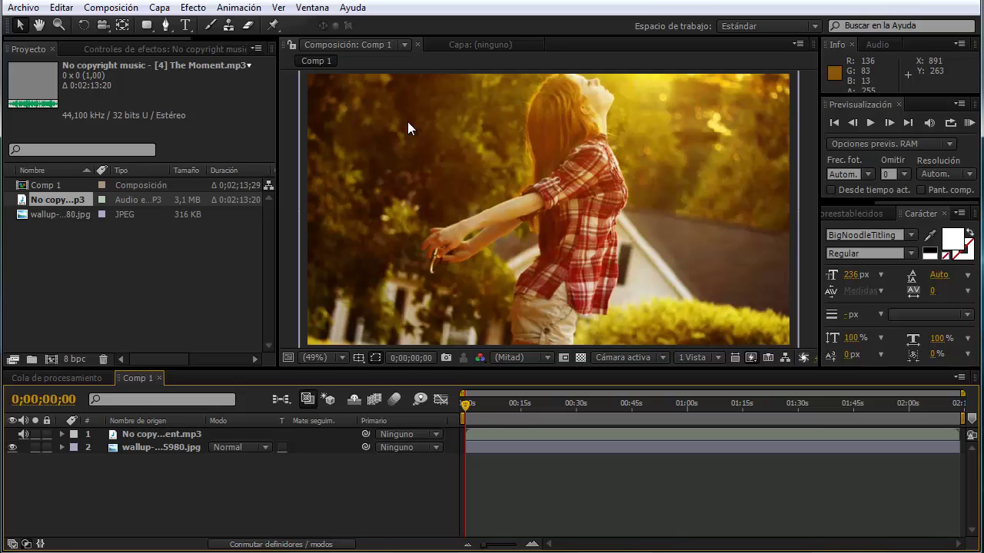
{"action": "left_click", "coordinate": [185, 25]}
Create a text layer over the photo reading TRAPFREE
{"action": "left_click", "coordinate": [476, 223]}
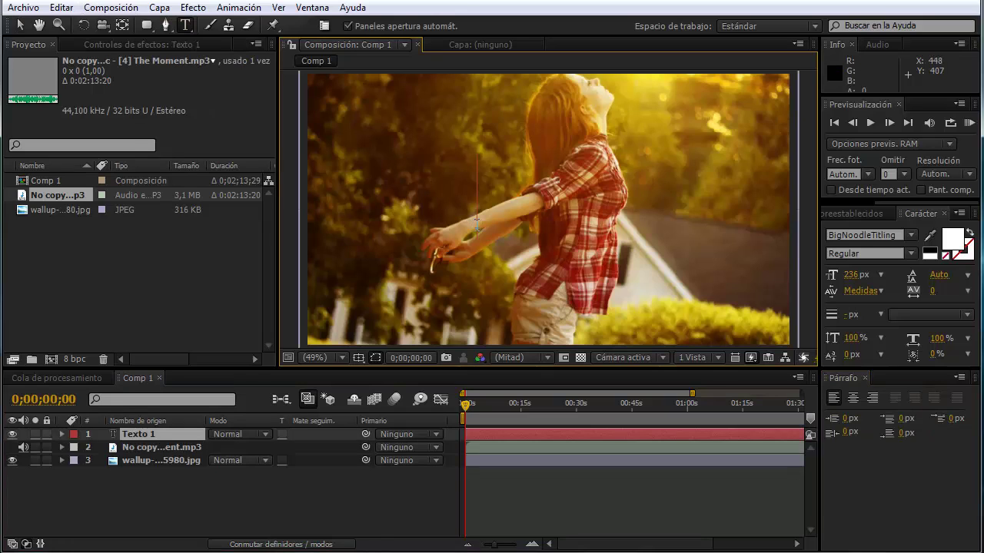
{"action": "type", "text": "TRAP"}
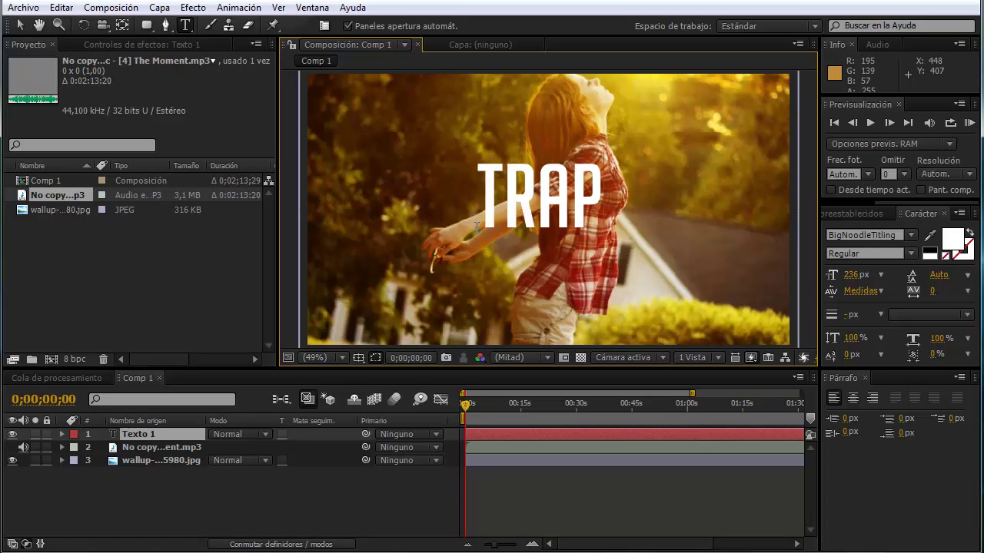
{"action": "type", "text": "FREE"}
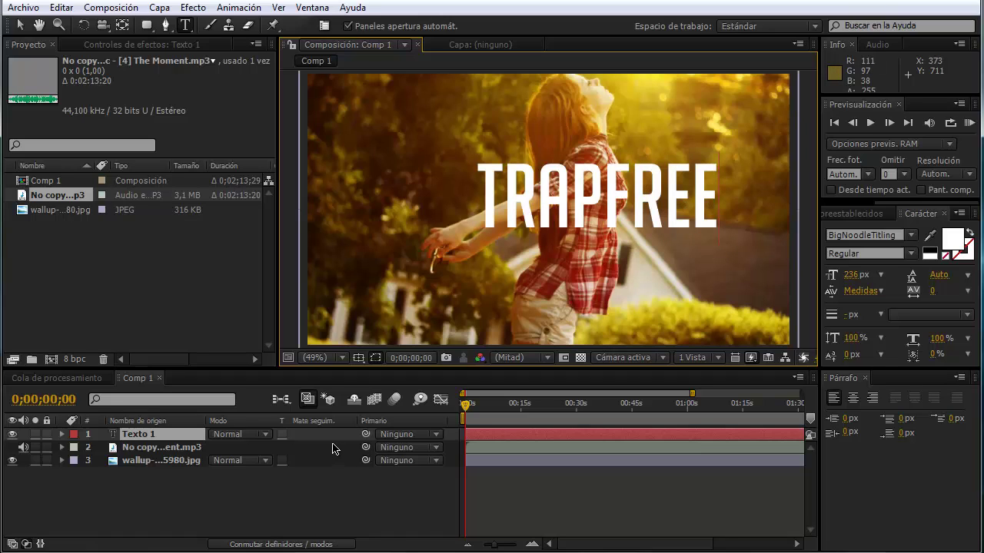
{"action": "left_click", "coordinate": [273, 492]}
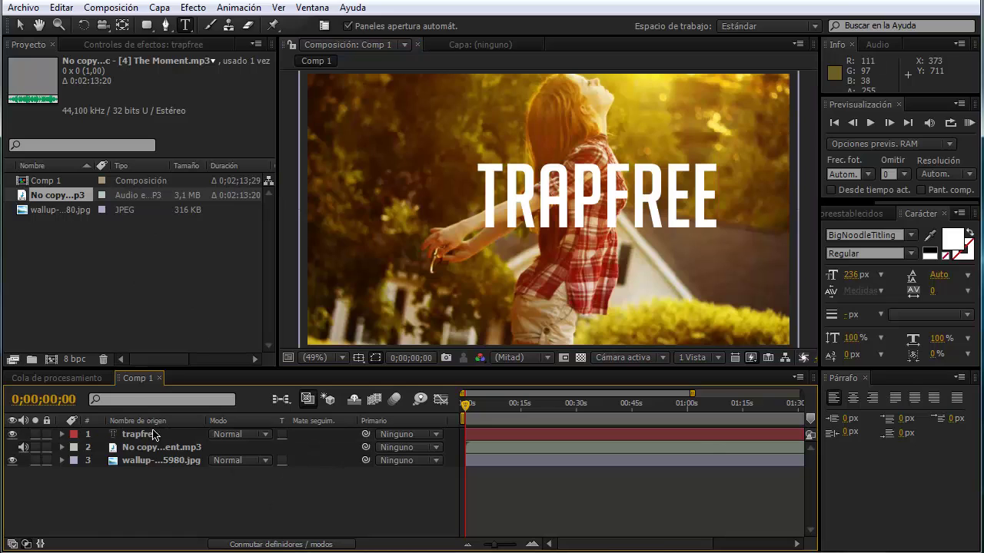
Move the TRAPFREE text to the centre of the frame and rename its layer trapfree
{"action": "left_click", "coordinate": [153, 435]}
{"action": "left_click", "coordinate": [19, 25]}
{"action": "left_click_drag", "start_coordinate": [584, 220], "coordinate": [547, 243]}
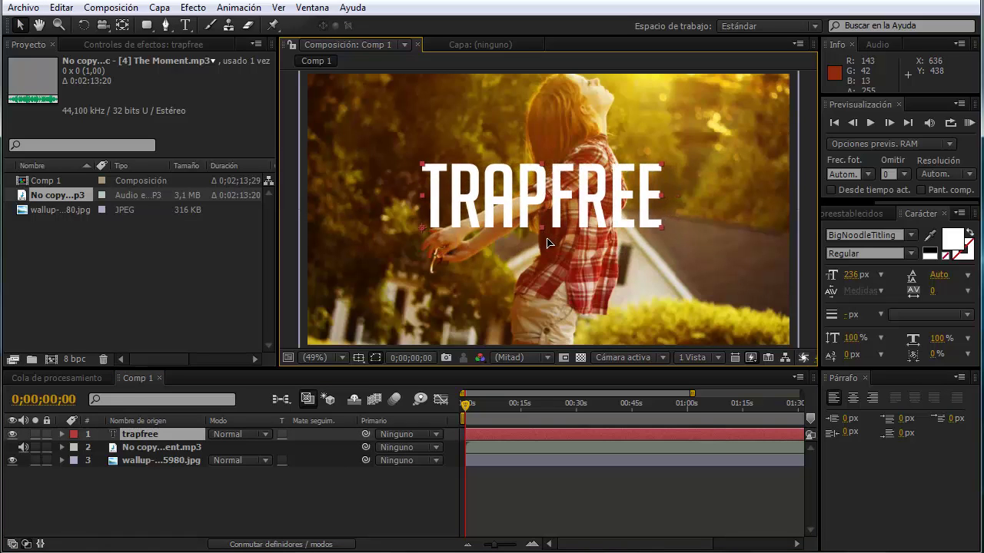
{"action": "key", "text": "Return"}
{"action": "left_click", "coordinate": [219, 512]}
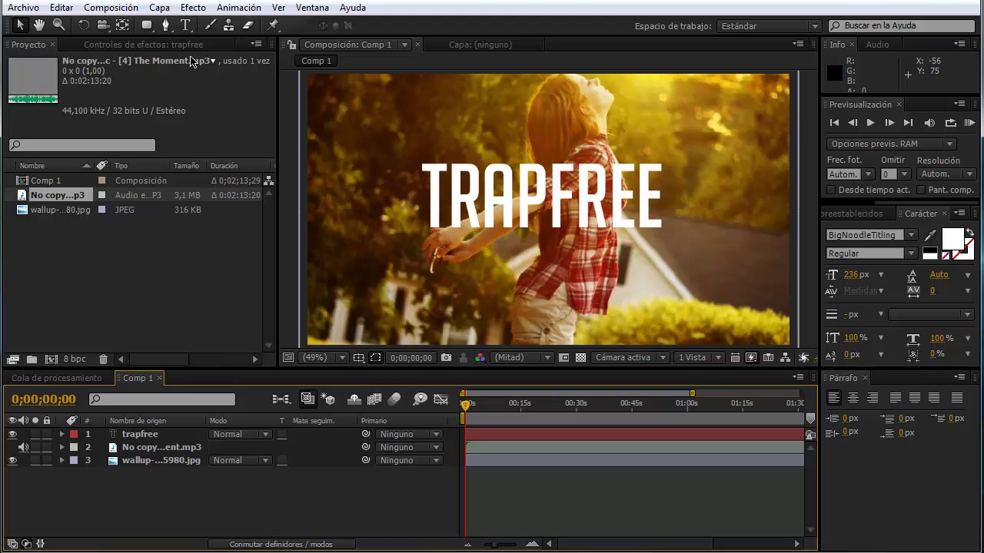
Draw a rectangle around TRAPFREE with no fill and a white stroke
{"action": "left_click", "coordinate": [151, 29]}
{"action": "left_click", "coordinate": [382, 27]}
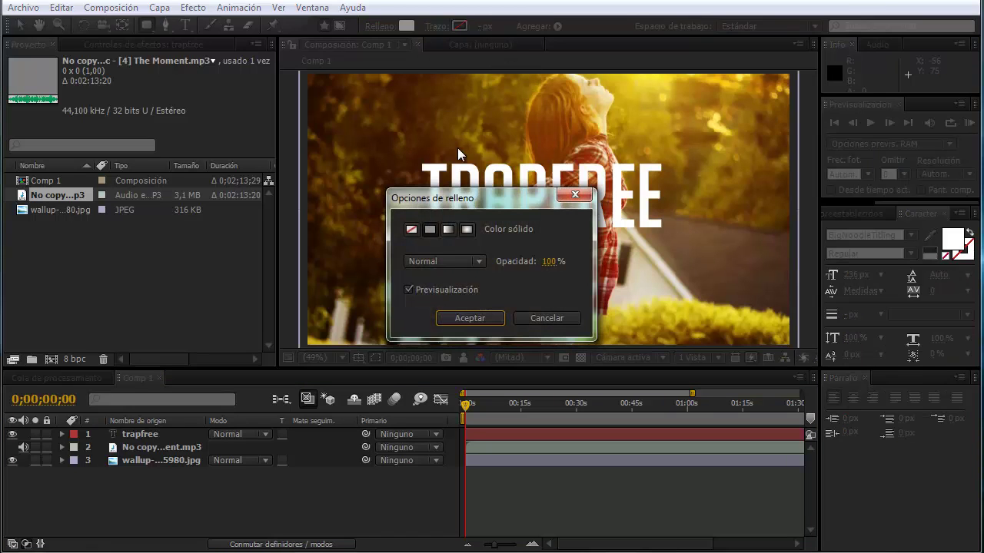
{"action": "left_click", "coordinate": [470, 318]}
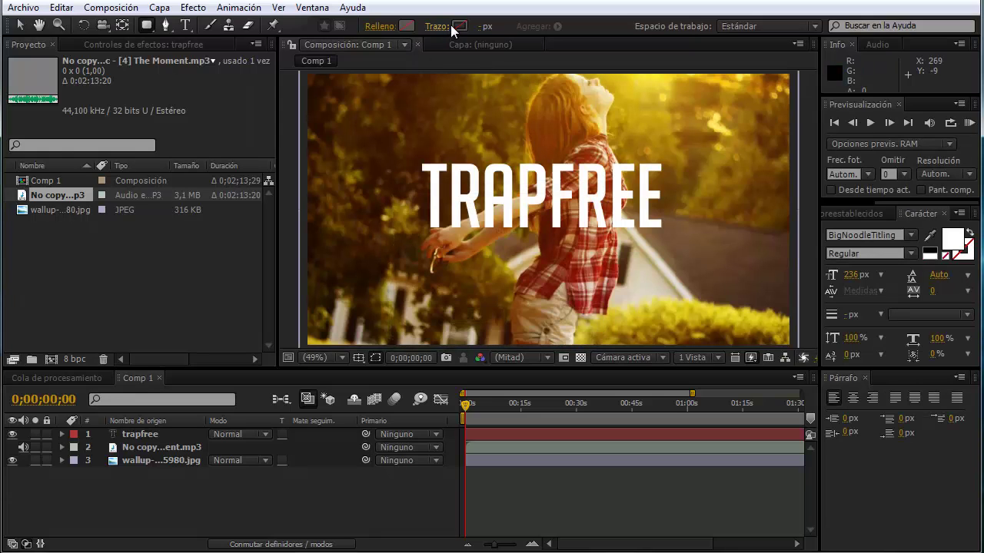
{"action": "left_click", "coordinate": [457, 27]}
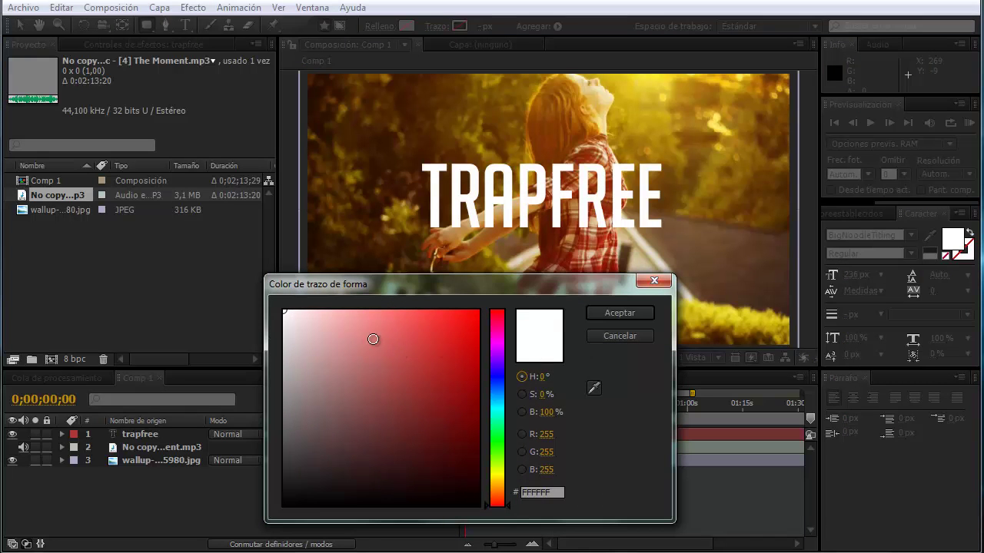
{"action": "left_click", "coordinate": [620, 313]}
{"action": "left_click_drag", "start_coordinate": [407, 148], "coordinate": [678, 242]}
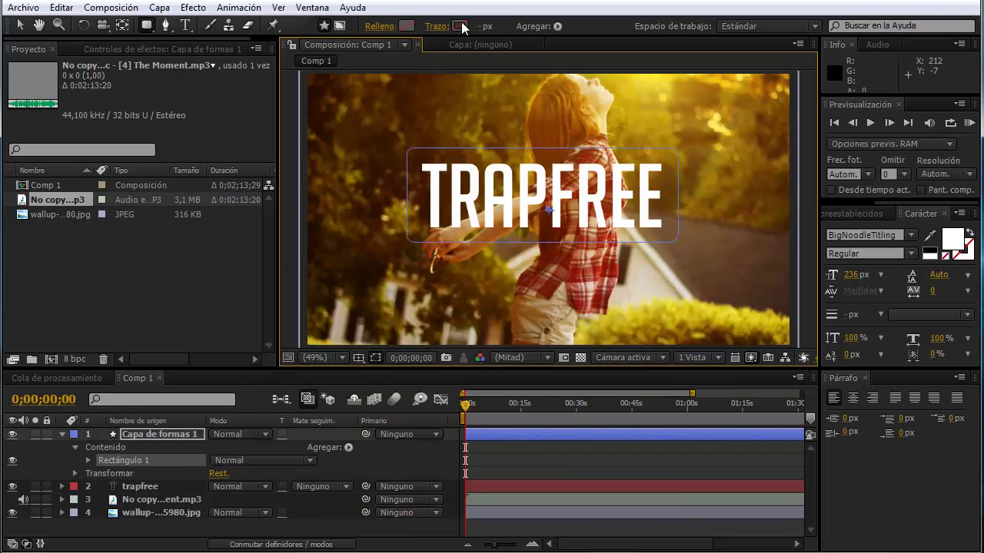
Set the rectangle's stroke to solid white colour
{"action": "left_click", "coordinate": [459, 26]}
{"action": "left_click", "coordinate": [607, 338]}
{"action": "left_click", "coordinate": [440, 28]}
{"action": "left_click", "coordinate": [431, 230]}
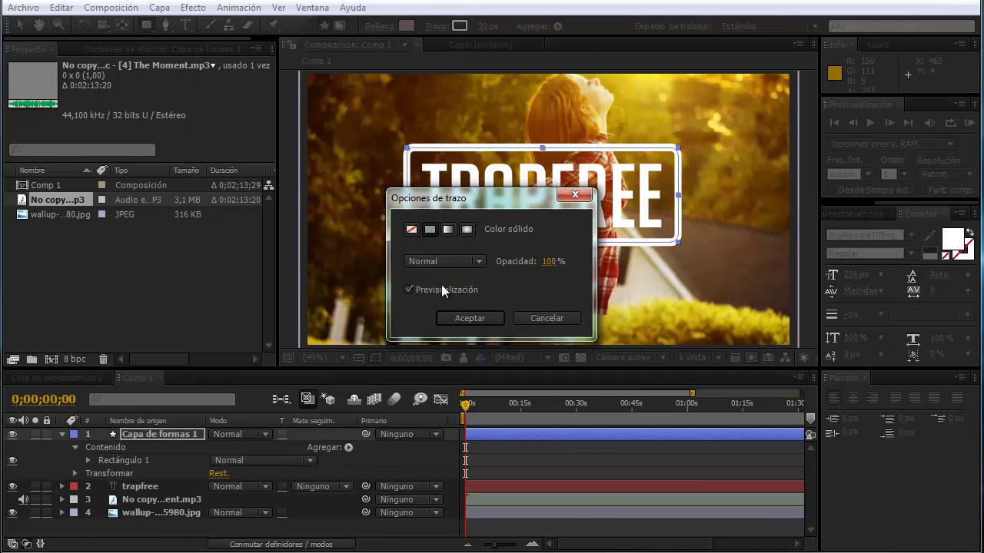
{"action": "left_click", "coordinate": [473, 314]}
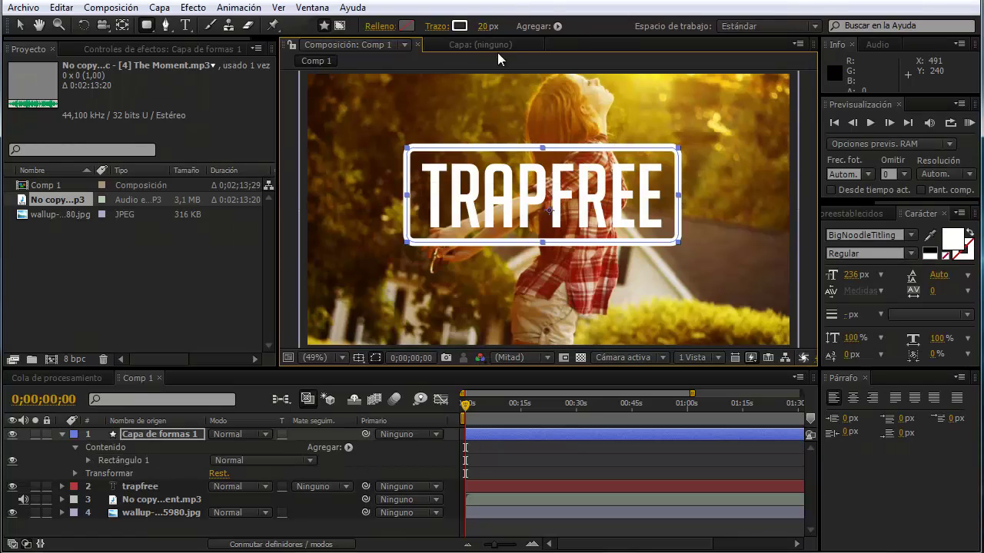
{"action": "left_click", "coordinate": [20, 26]}
{"action": "left_click", "coordinate": [123, 460]}
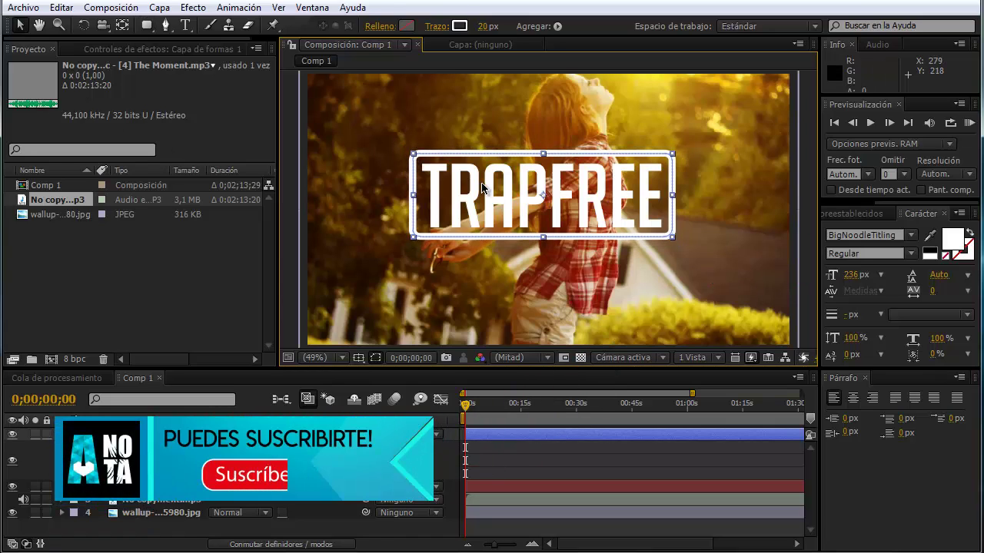
Zoom and pan the viewer to inspect the white outline, then fit the composition in view
{"action": "key", "text": "slash"}
{"action": "key", "text": "shift+slash"}
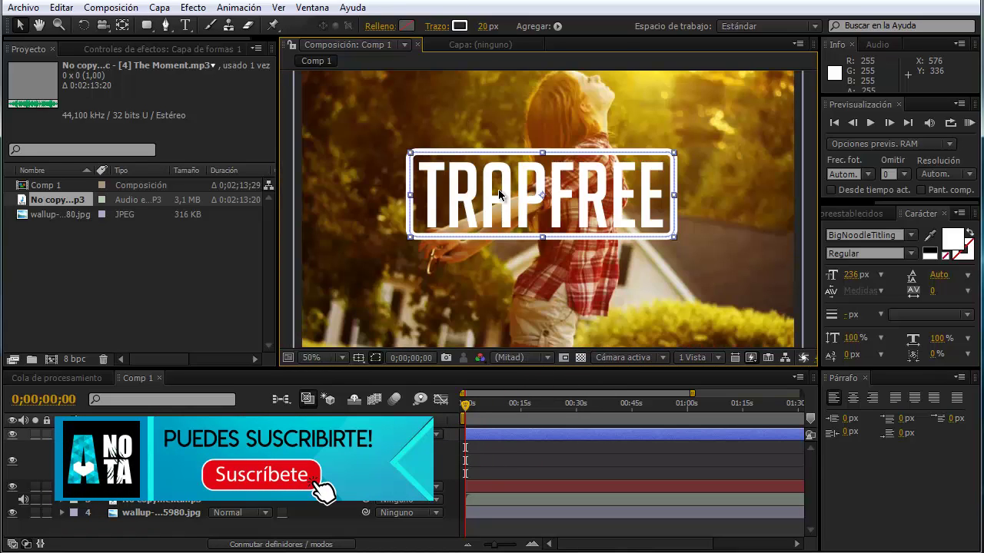
{"action": "key", "text": "slash"}
{"action": "key", "text": "h"}
{"action": "left_click_drag", "start_coordinate": [461, 179], "coordinate": [481, 188]}
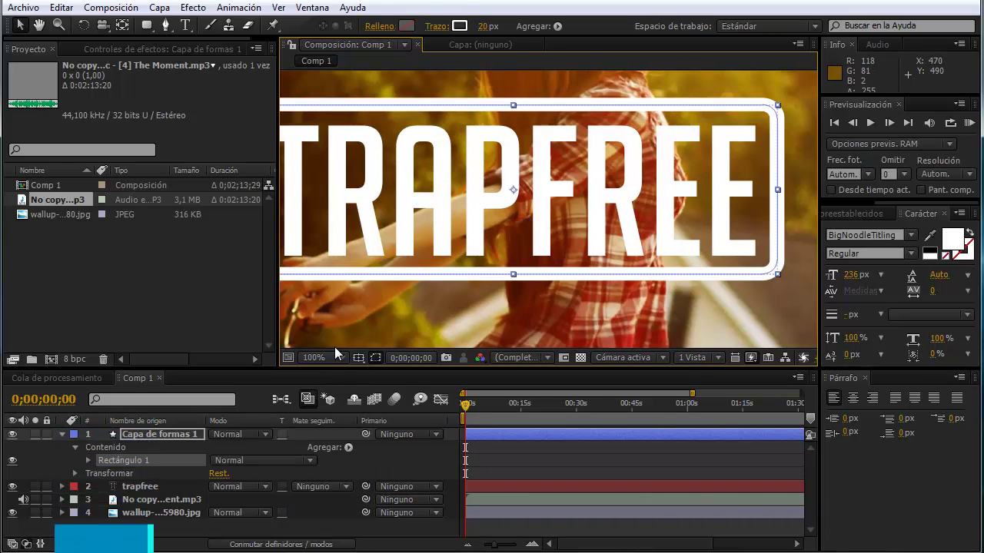
{"action": "left_click", "coordinate": [313, 357]}
{"action": "left_click", "coordinate": [325, 77]}
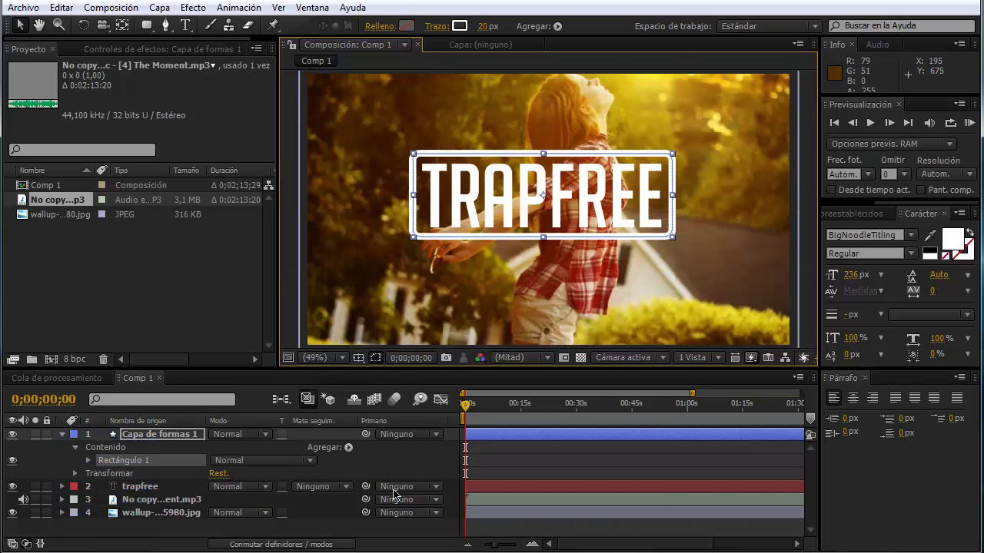
{"action": "left_click", "coordinate": [254, 529]}
{"action": "key", "text": "h"}
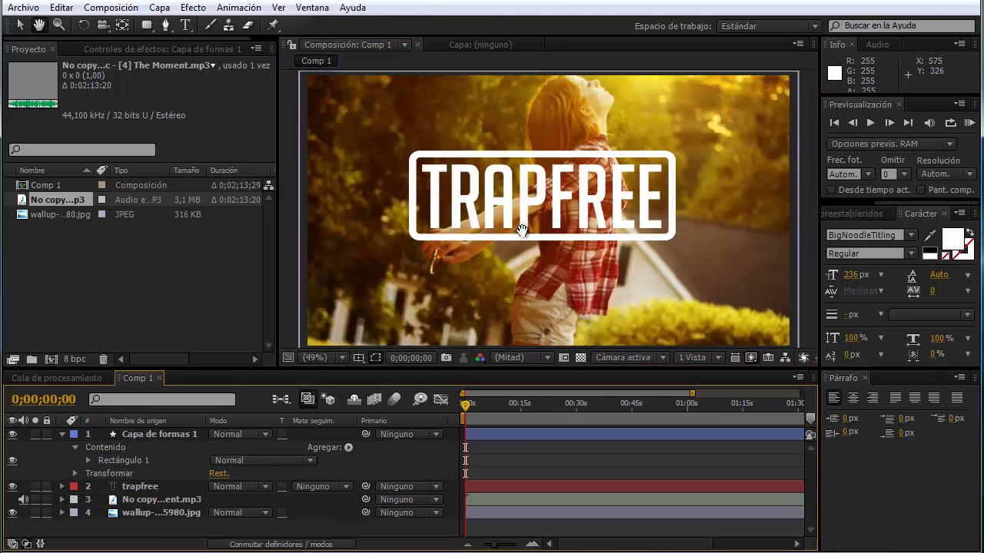
{"action": "left_click_drag", "start_coordinate": [521, 229], "coordinate": [515, 231]}
{"action": "key", "text": "v"}
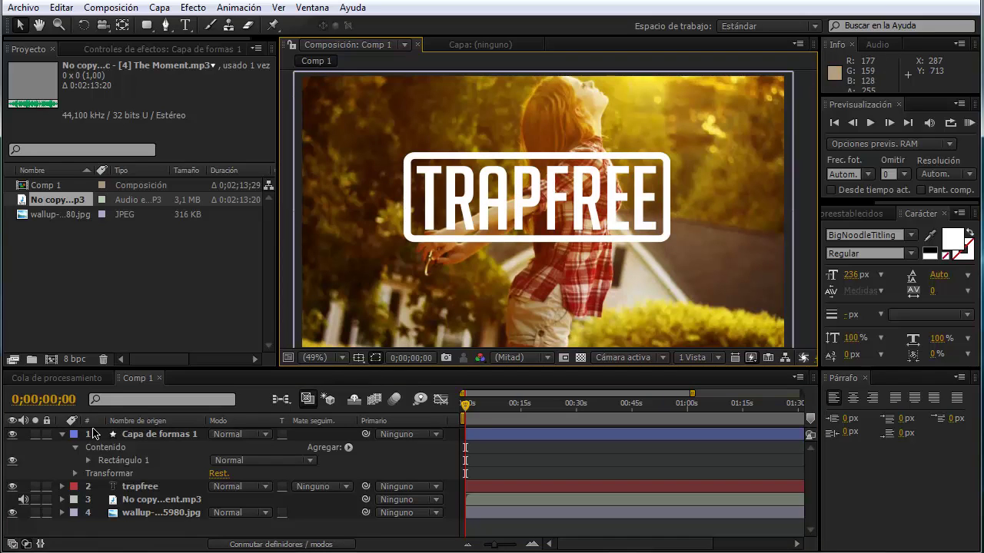
Add a comp-size black solid, Sólido Negro 1, at the top of Comp 1
{"action": "left_click", "coordinate": [60, 439]}
{"action": "left_click", "coordinate": [61, 435]}
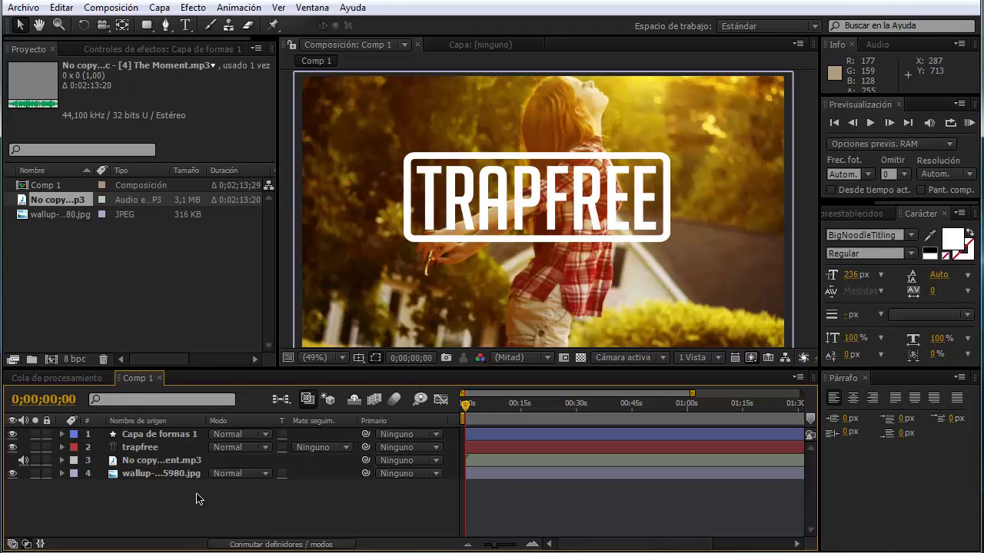
{"action": "right_click", "coordinate": [197, 494]}
{"action": "mouse_move", "coordinate": [244, 493]}
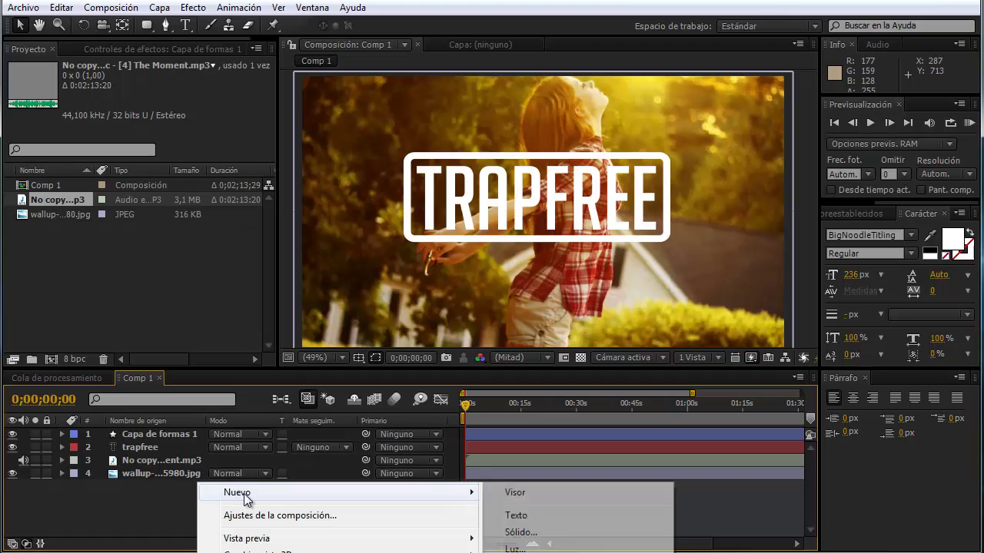
{"action": "left_click", "coordinate": [534, 533]}
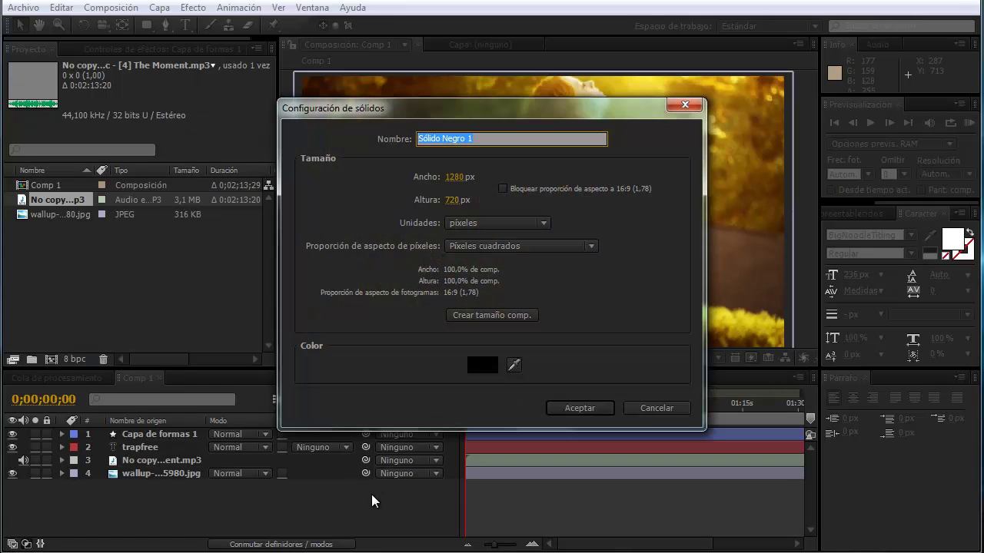
{"action": "left_click", "coordinate": [589, 406]}
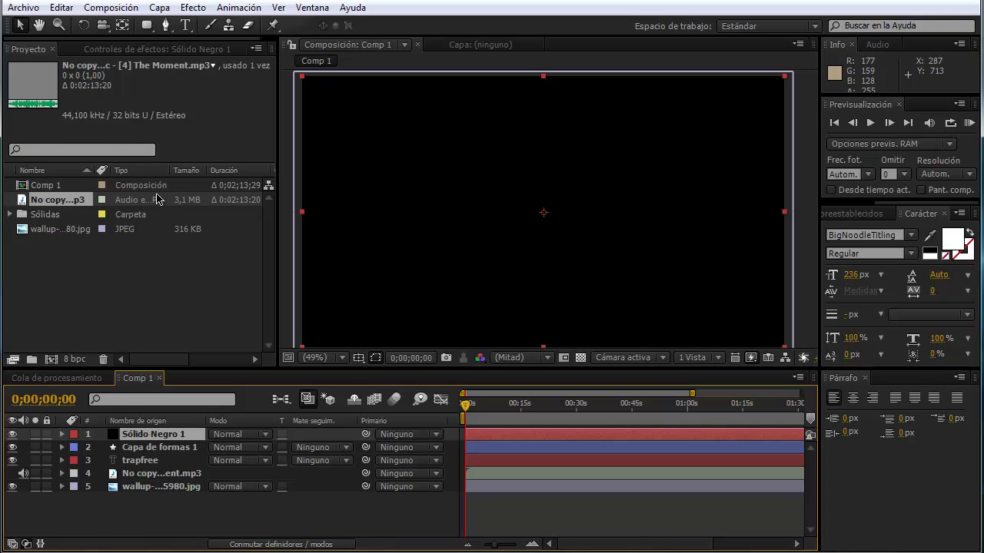
{"action": "left_click", "coordinate": [161, 9]}
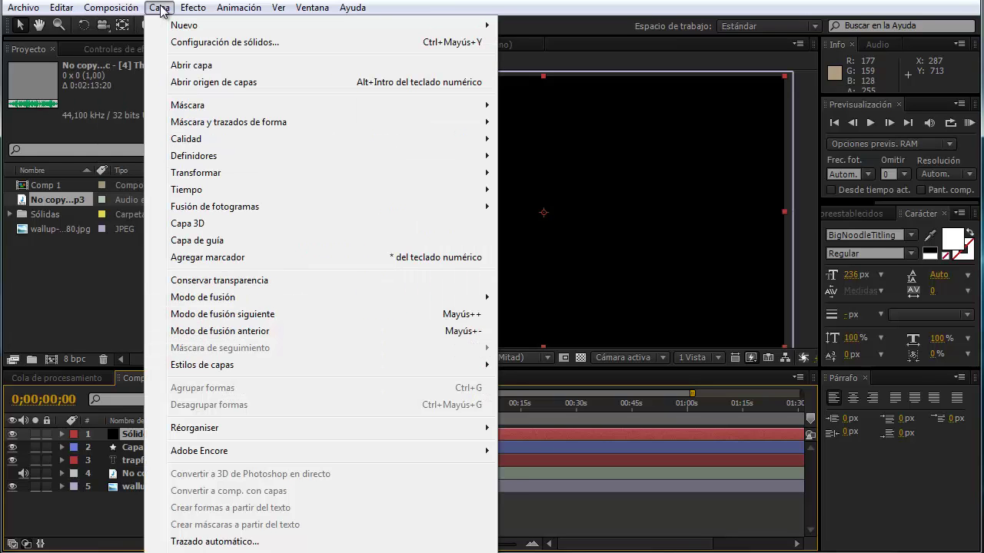
Apply Efecto > Generar > Espectro de audio to the black solid
{"action": "mouse_move", "coordinate": [196, 9]}
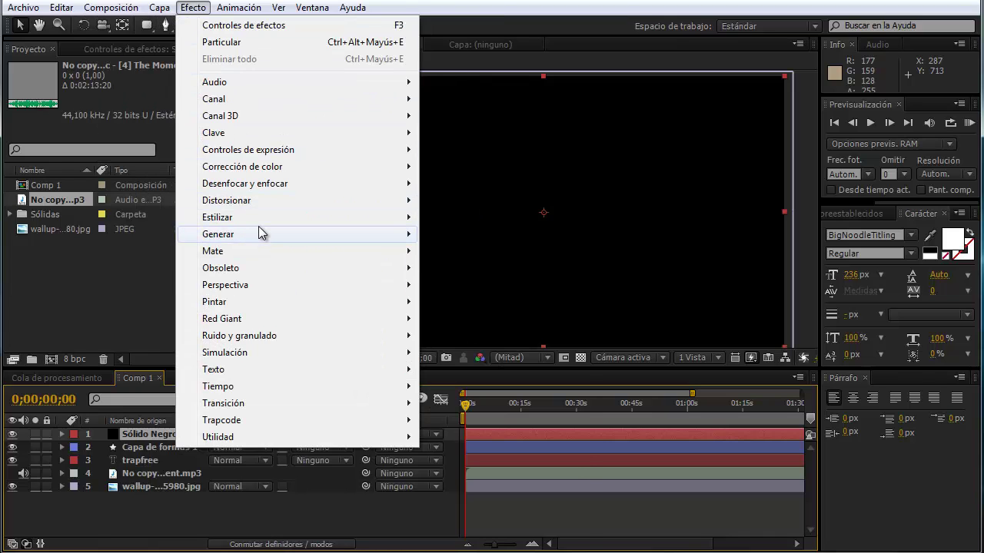
{"action": "mouse_move", "coordinate": [259, 230]}
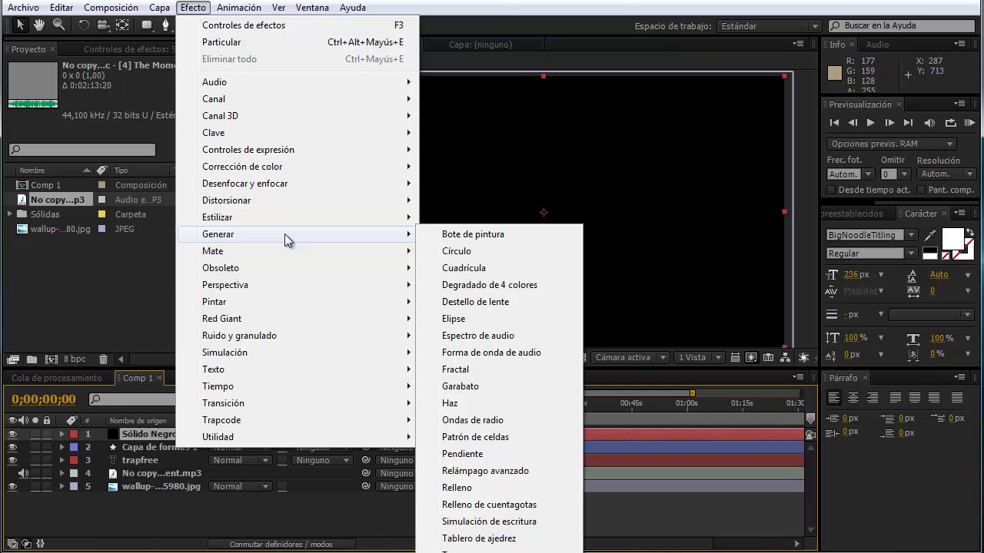
{"action": "left_click", "coordinate": [508, 336]}
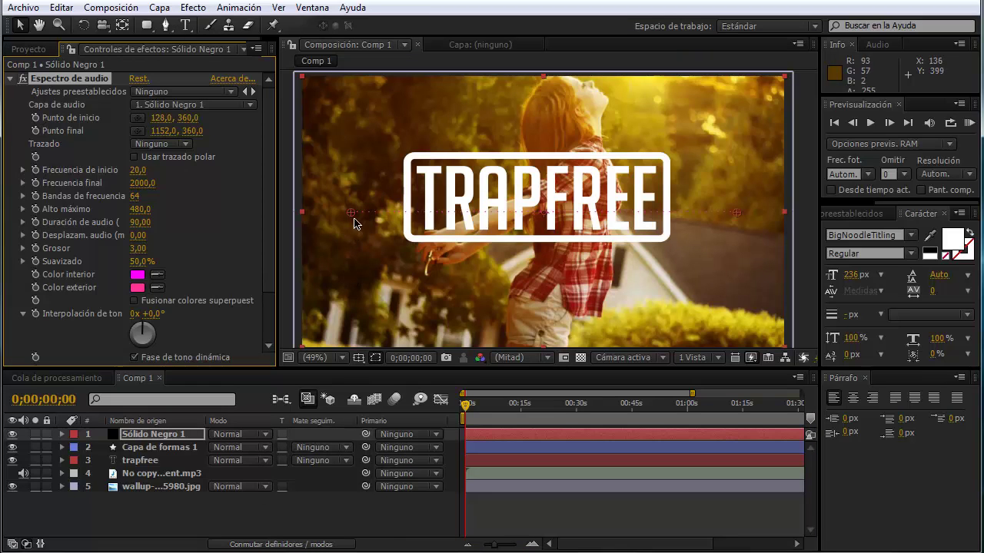
Place the spectrum's start and end points at 291,0,431,3 and 952,2,433,4 under the logo
{"action": "left_click_drag", "start_coordinate": [351, 215], "coordinate": [411, 243]}
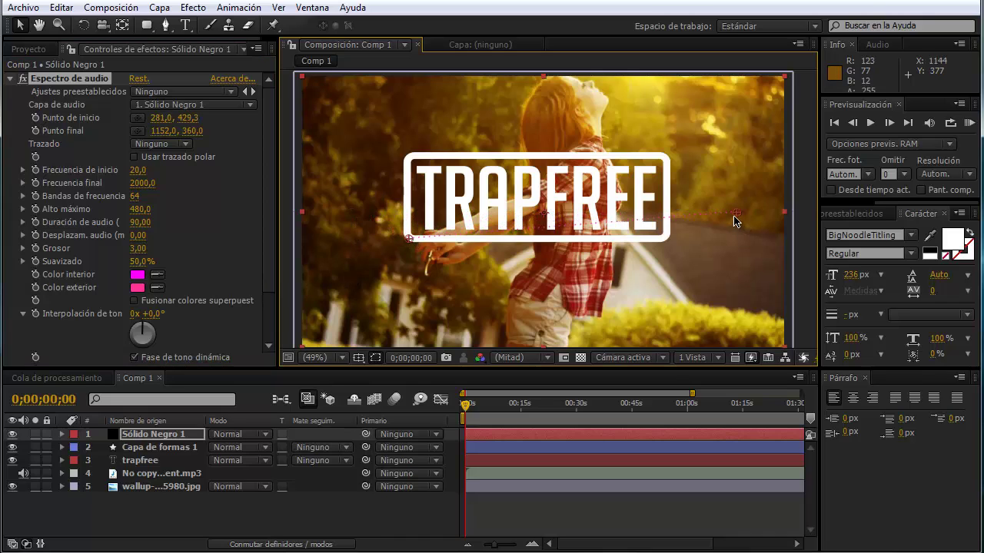
{"action": "left_click_drag", "start_coordinate": [736, 214], "coordinate": [666, 247]}
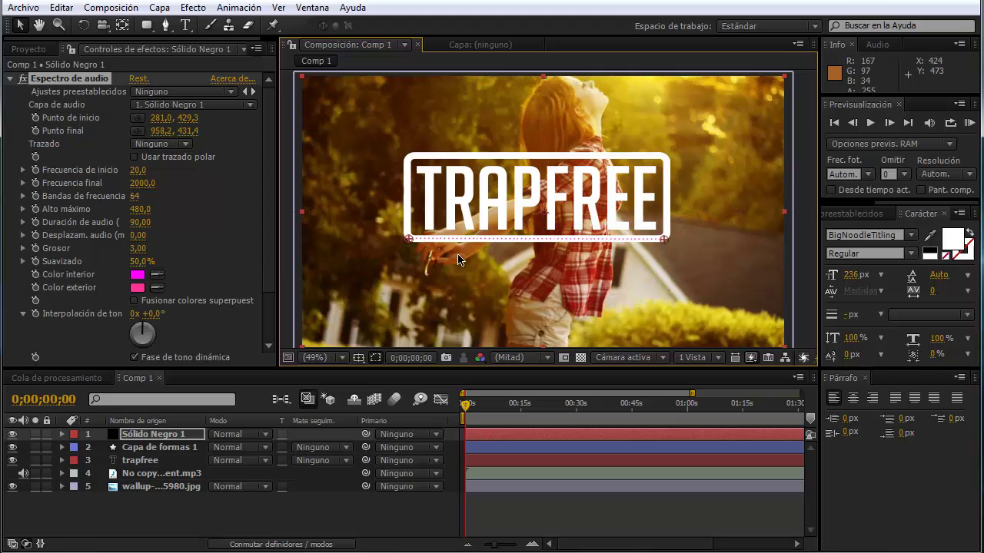
{"action": "scroll", "coordinate": [440, 264], "scroll_direction": "up", "scroll_amount": 3}
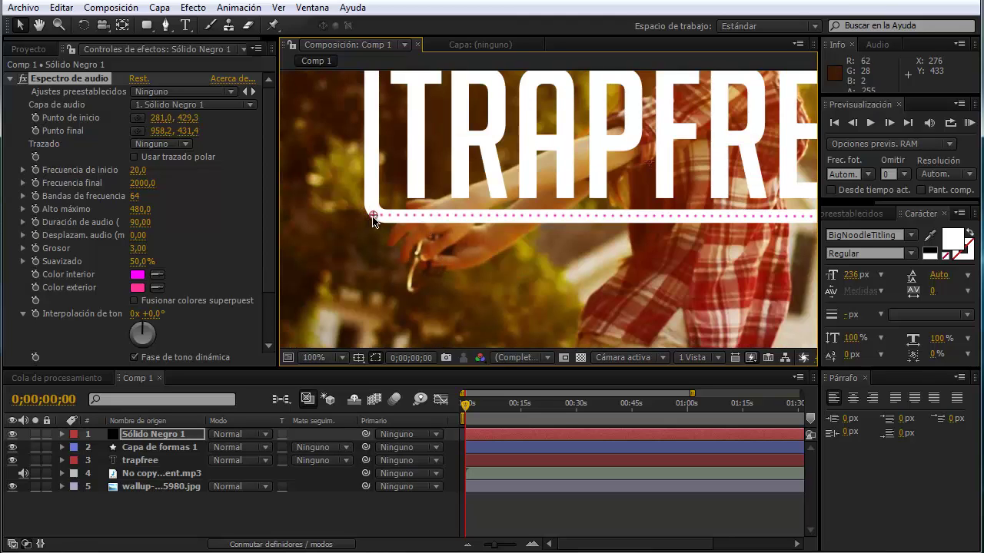
{"action": "left_click_drag", "start_coordinate": [373, 216], "coordinate": [385, 218]}
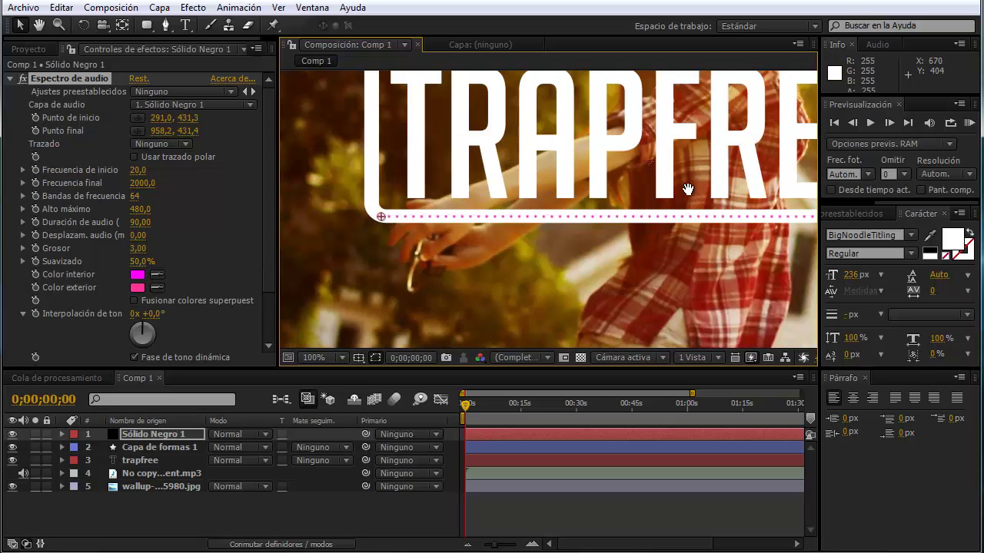
{"action": "scroll", "coordinate": [666, 221], "scroll_direction": "right", "scroll_amount": 5}
{"action": "left_click_drag", "start_coordinate": [666, 221], "coordinate": [661, 222]}
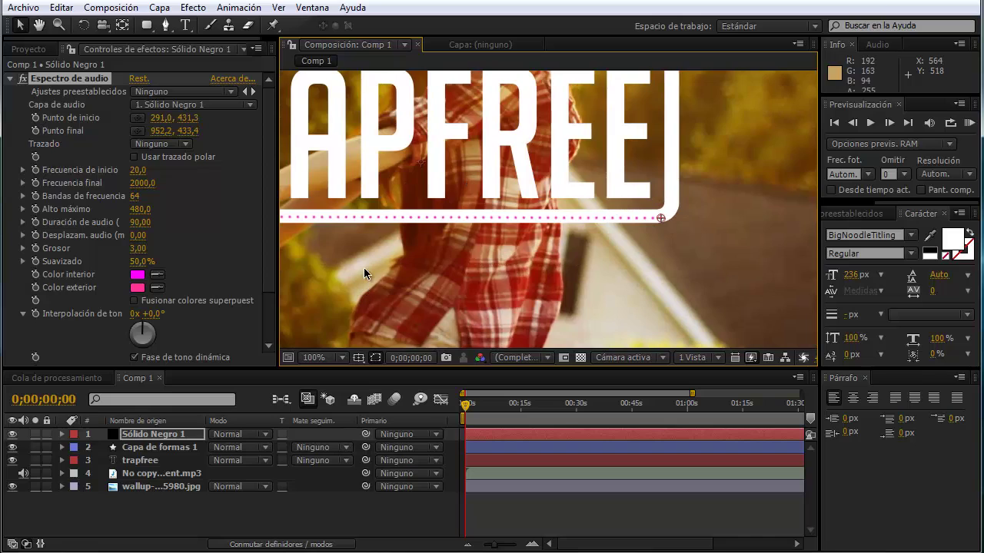
{"action": "scroll", "coordinate": [307, 256], "scroll_direction": "down", "scroll_amount": 2}
{"action": "left_click_drag", "start_coordinate": [418, 259], "coordinate": [448, 304]}
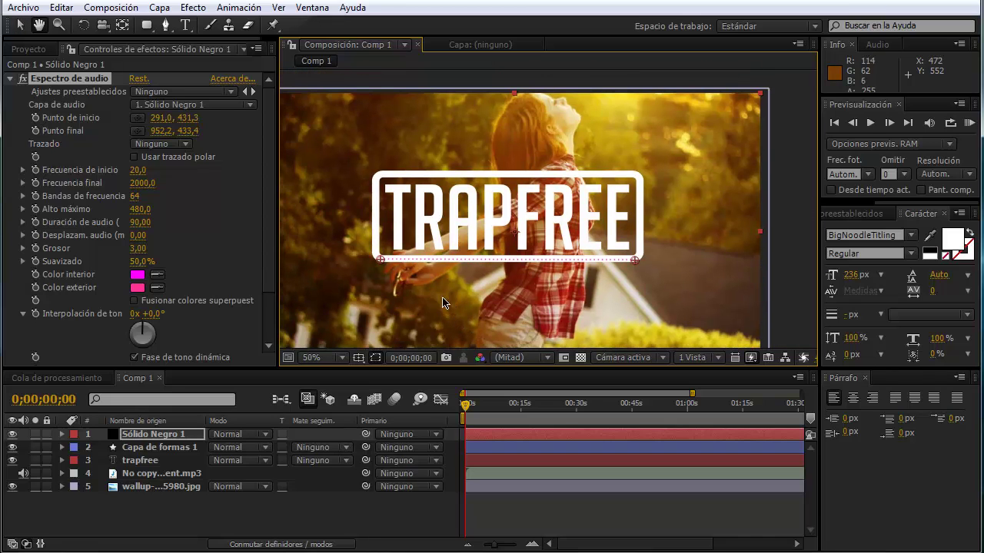
Scrub the timeline around 0;00;13;21 to preview the spectrum line
{"action": "left_click", "coordinate": [231, 520]}
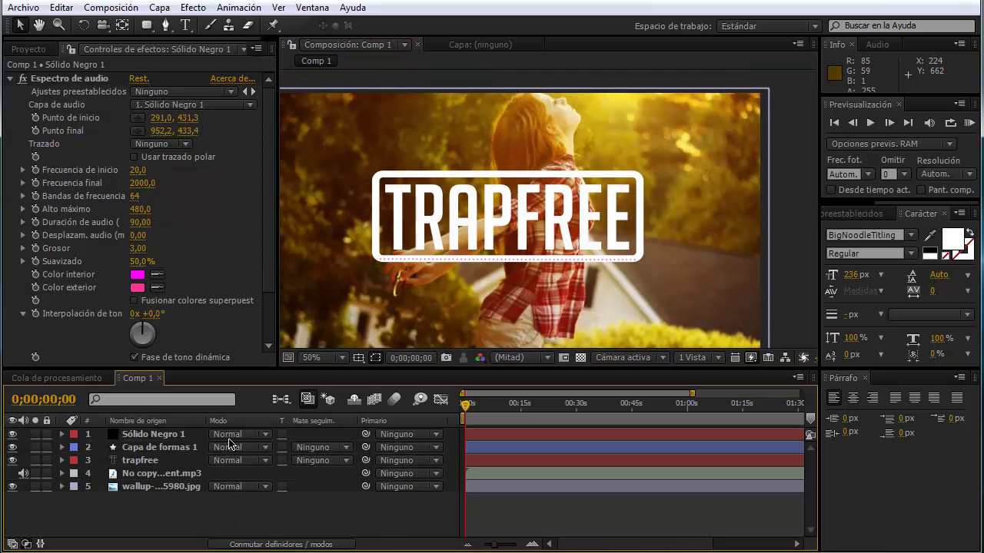
{"action": "left_click_drag", "start_coordinate": [467, 404], "coordinate": [544, 405]}
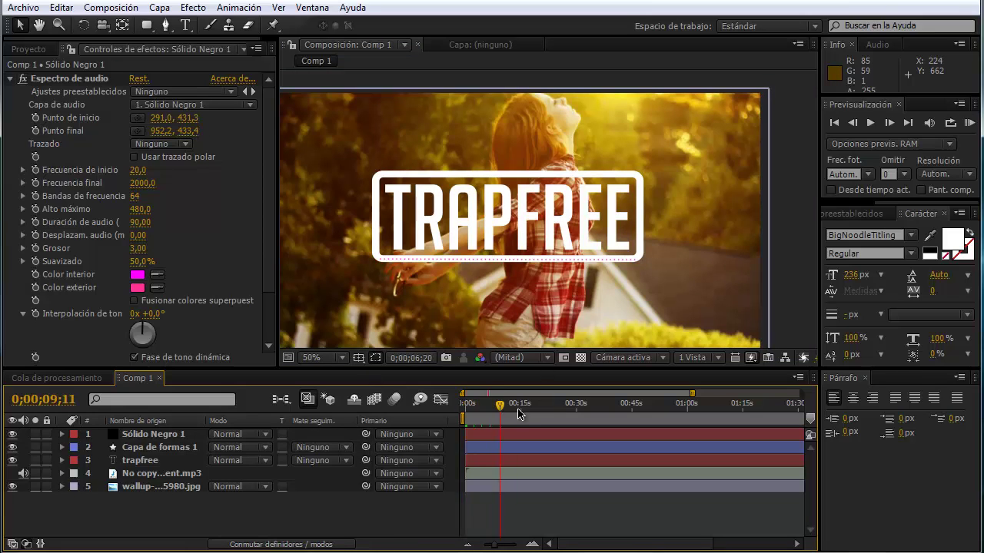
{"action": "left_click", "coordinate": [516, 422]}
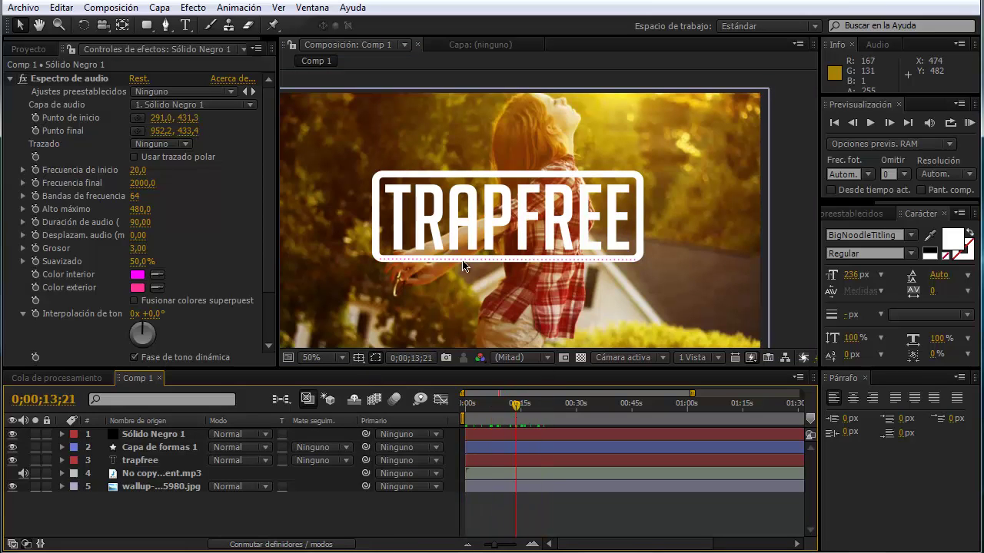
{"action": "left_click_drag", "start_coordinate": [519, 410], "coordinate": [495, 405]}
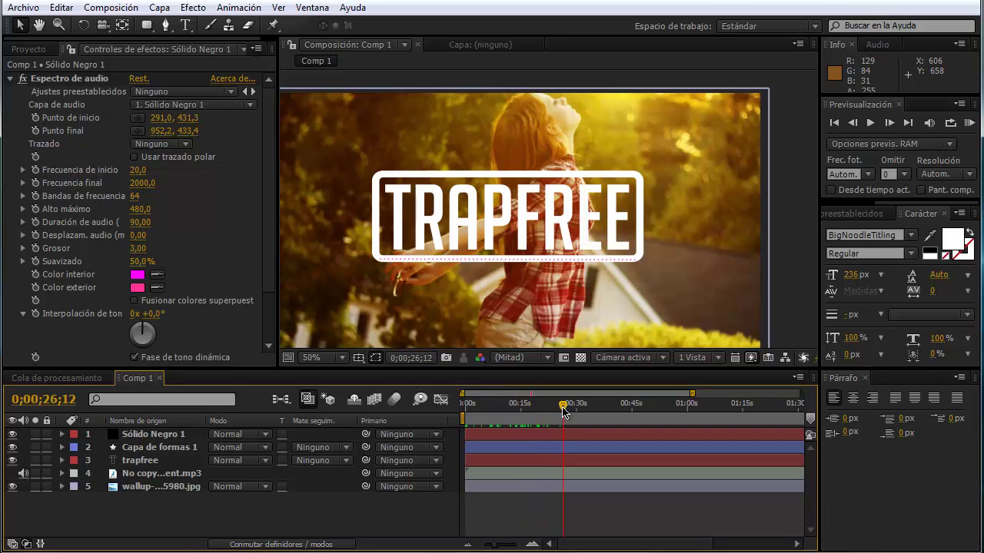
Set Capa de audio to '4. No copyright music' and scrub to preview the spectrum peaks
{"action": "left_click", "coordinate": [212, 108]}
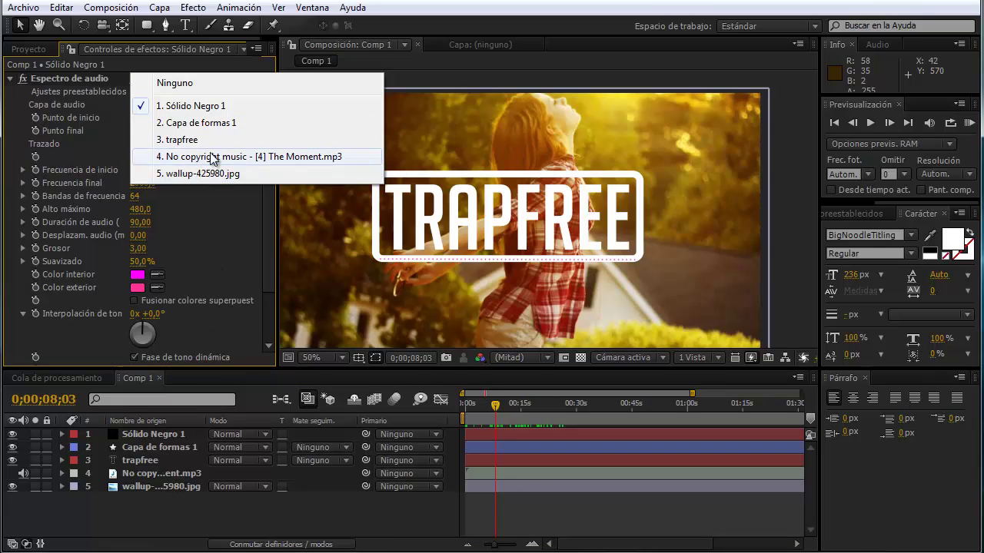
{"action": "left_click", "coordinate": [278, 156]}
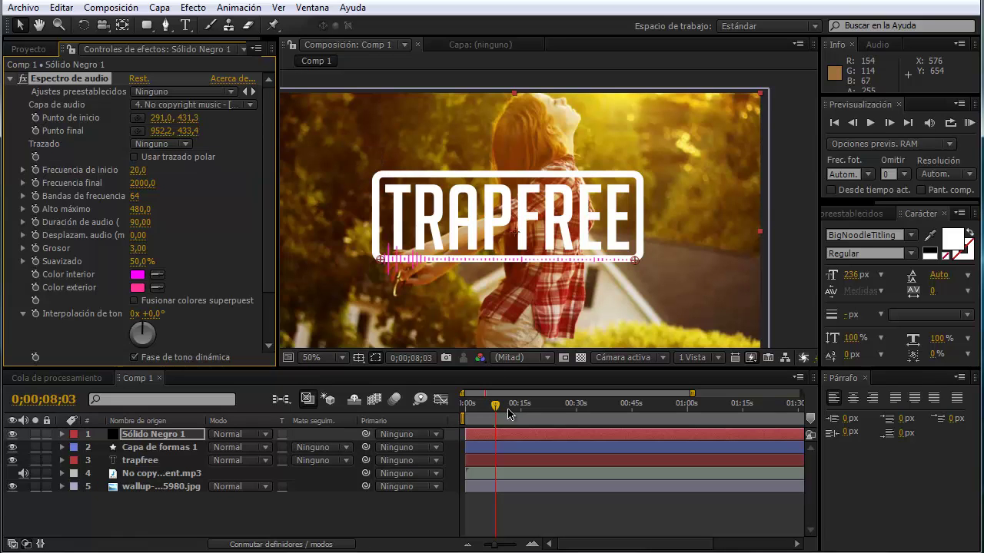
{"action": "mouse_move", "coordinate": [493, 407]}
{"action": "left_mouse_down"}
{"action": "mouse_move", "coordinate": [598, 407]}
{"action": "mouse_move", "coordinate": [467, 406]}
{"action": "left_mouse_up"}
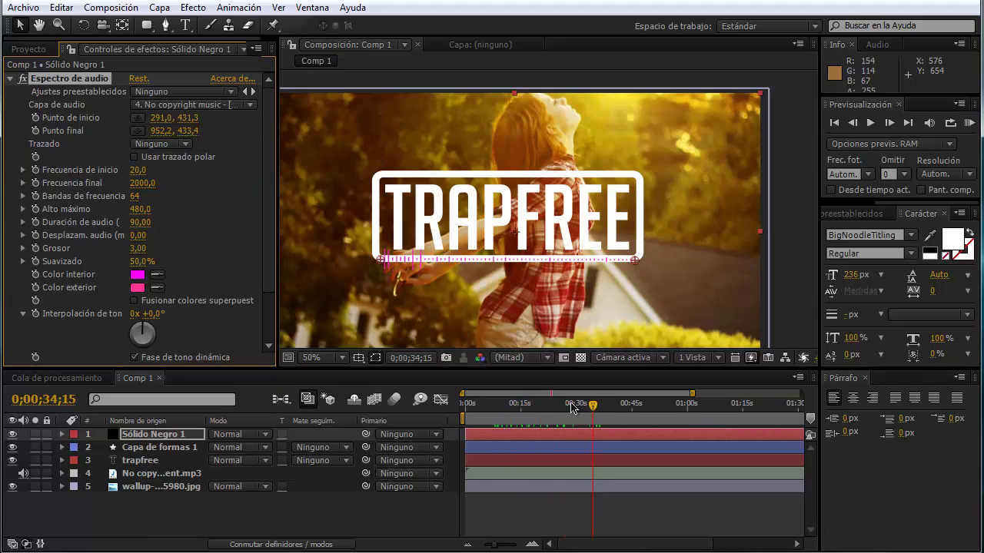
{"action": "left_click", "coordinate": [467, 406]}
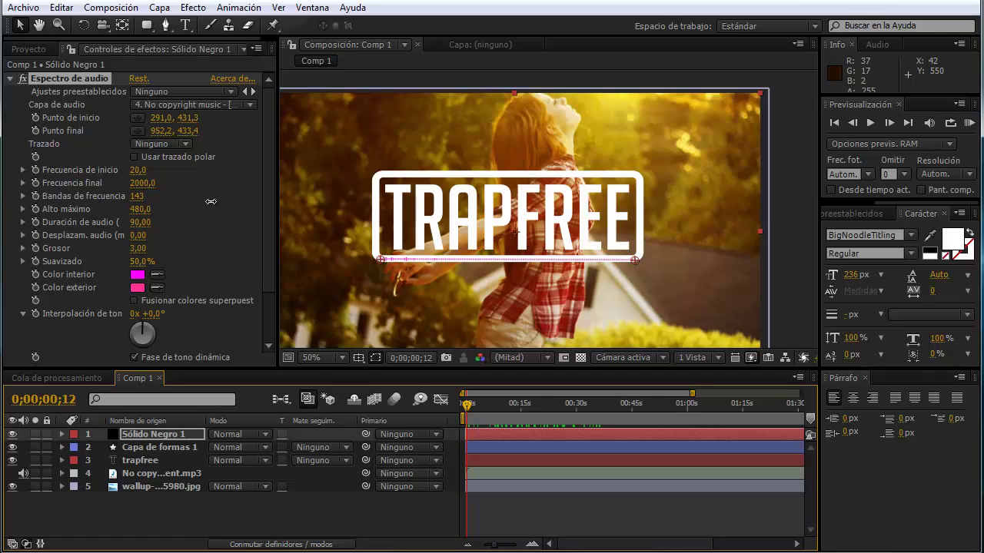
Set the Audio Spectrum Bandas de frecuencia to 800
{"action": "left_click_drag", "start_coordinate": [151, 199], "coordinate": [140, 200]}
{"action": "left_click", "coordinate": [140, 198]}
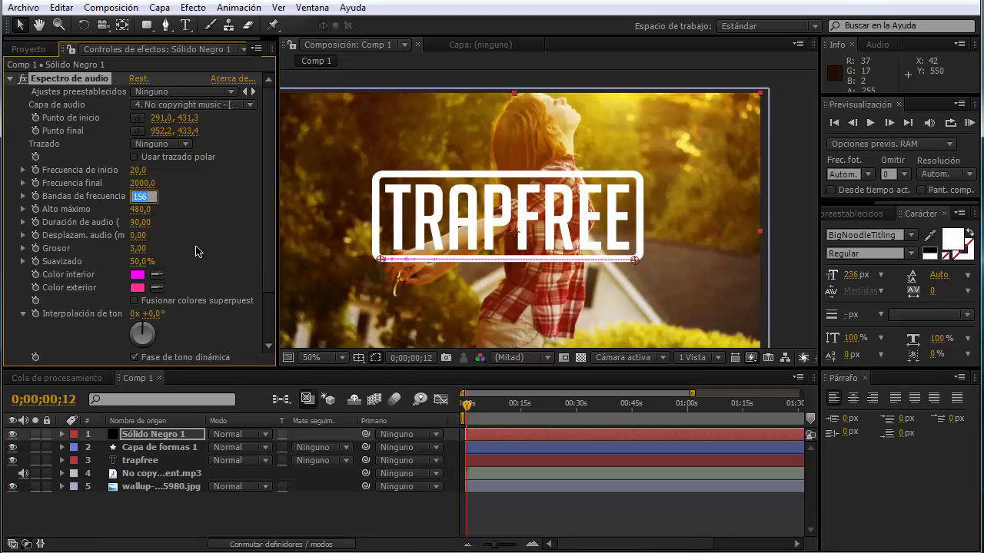
{"action": "type", "text": "800"}
{"action": "left_click", "coordinate": [279, 505]}
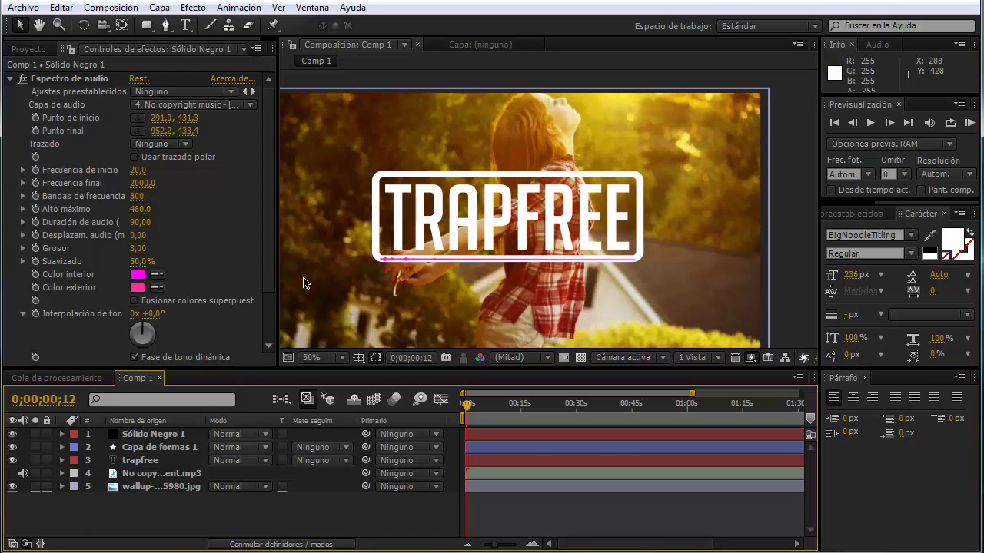
{"action": "left_click_drag", "start_coordinate": [467, 410], "coordinate": [481, 408]}
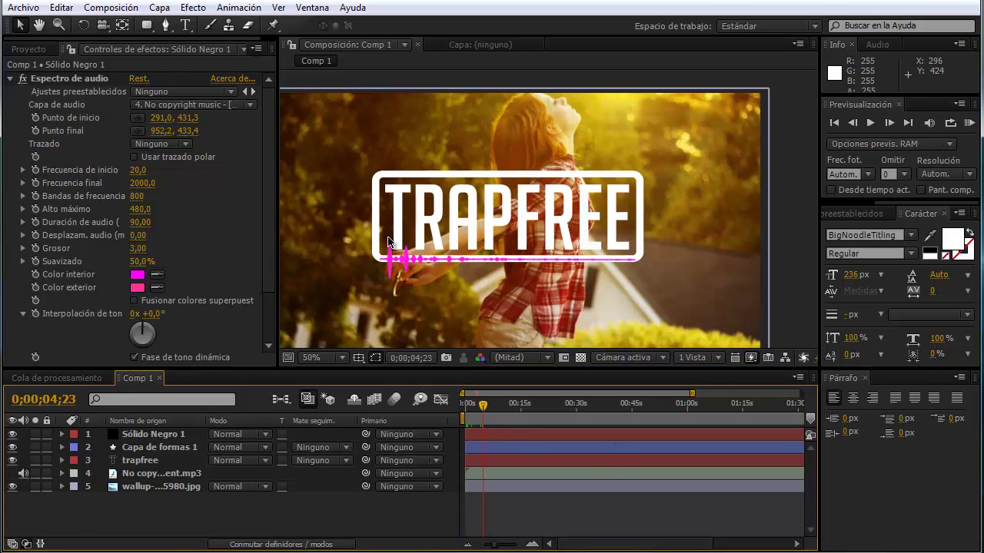
Set Alto máximo to 600 and Grosor to 10 for thicker spectrum peaks
{"action": "left_click", "coordinate": [139, 209]}
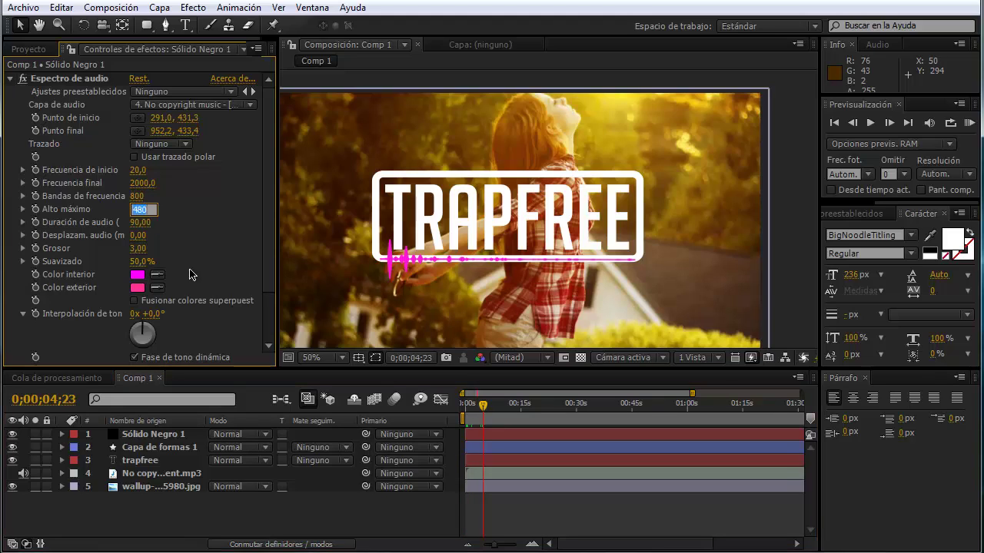
{"action": "type", "text": "600"}
{"action": "left_click", "coordinate": [283, 515]}
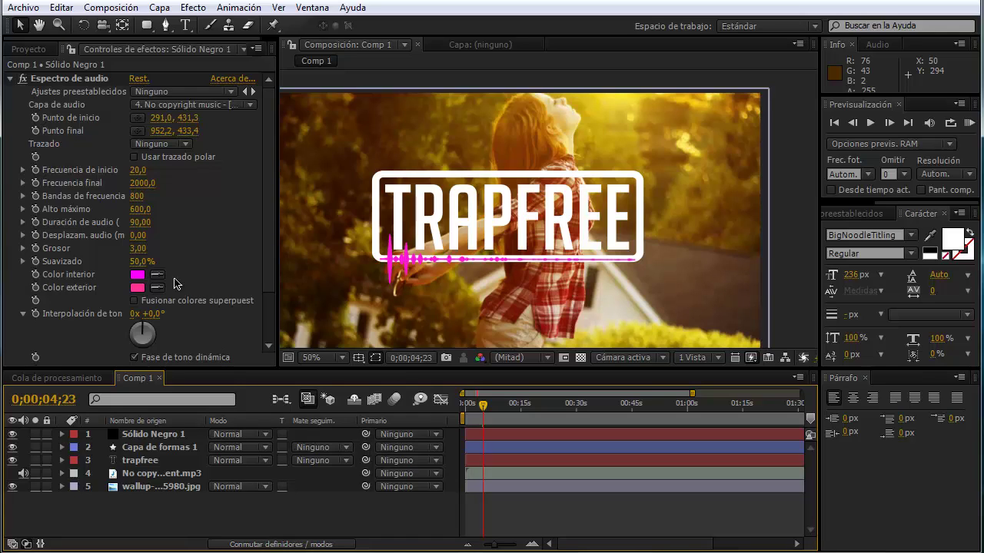
{"action": "left_click", "coordinate": [143, 248]}
{"action": "type", "text": "10"}
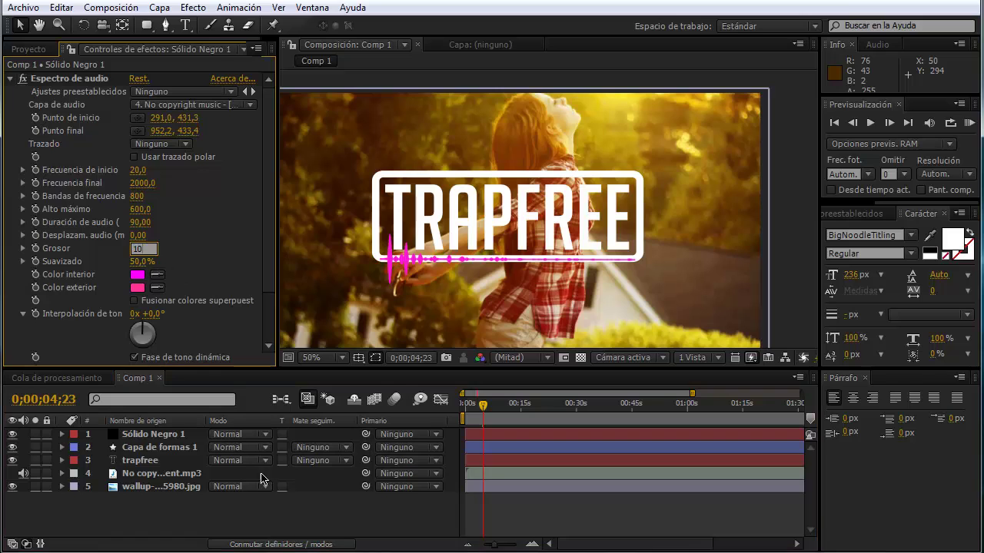
{"action": "left_click", "coordinate": [282, 497]}
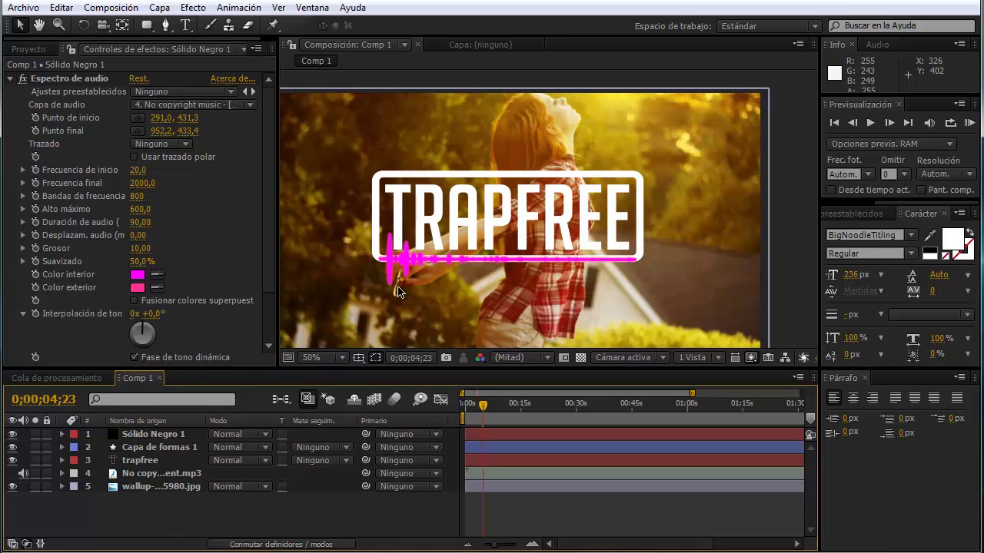
{"action": "scroll", "coordinate": [395, 288], "scroll_direction": "up", "scroll_amount": 1}
{"action": "left_click_drag", "start_coordinate": [476, 222], "coordinate": [584, 123]}
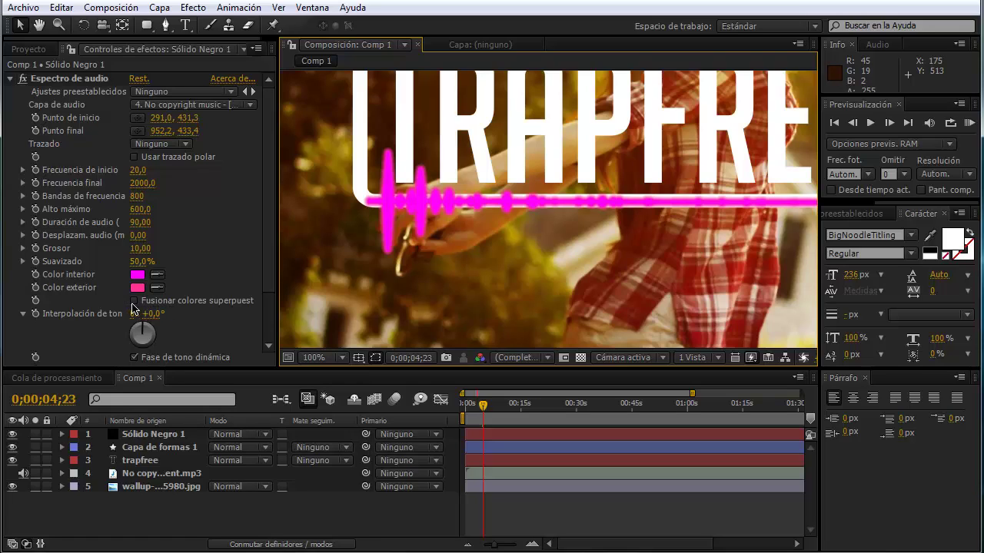
Turn on Fusionar colores superpuestos for the audio spectrum
{"action": "left_click", "coordinate": [135, 300]}
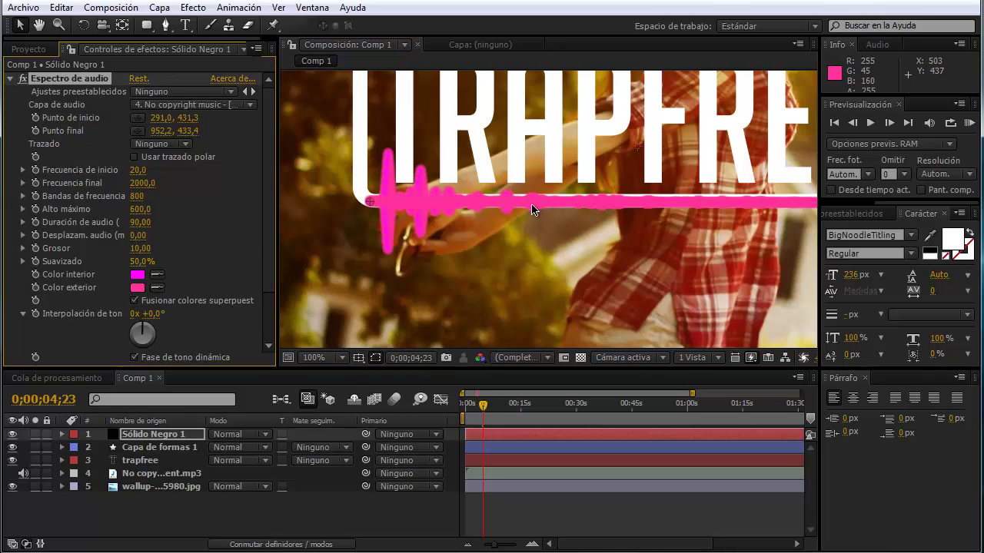
{"action": "scroll", "coordinate": [533, 204], "scroll_direction": "down", "scroll_amount": 2}
{"action": "left_click_drag", "start_coordinate": [632, 169], "coordinate": [572, 216]}
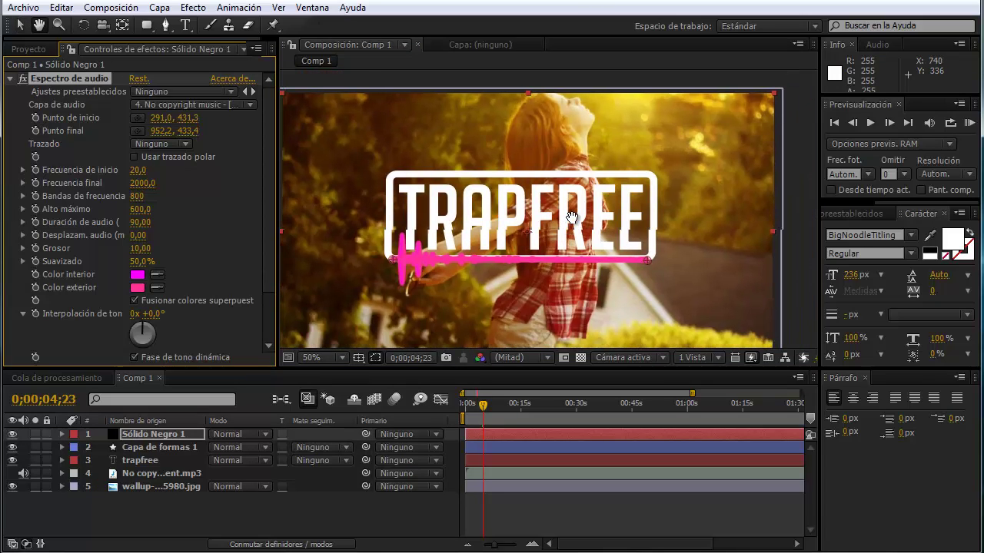
Set both Color interior and Color exterior of the spectrum to white (FFFFFF)
{"action": "left_click", "coordinate": [137, 275]}
{"action": "left_click_drag", "start_coordinate": [362, 352], "coordinate": [283, 310]}
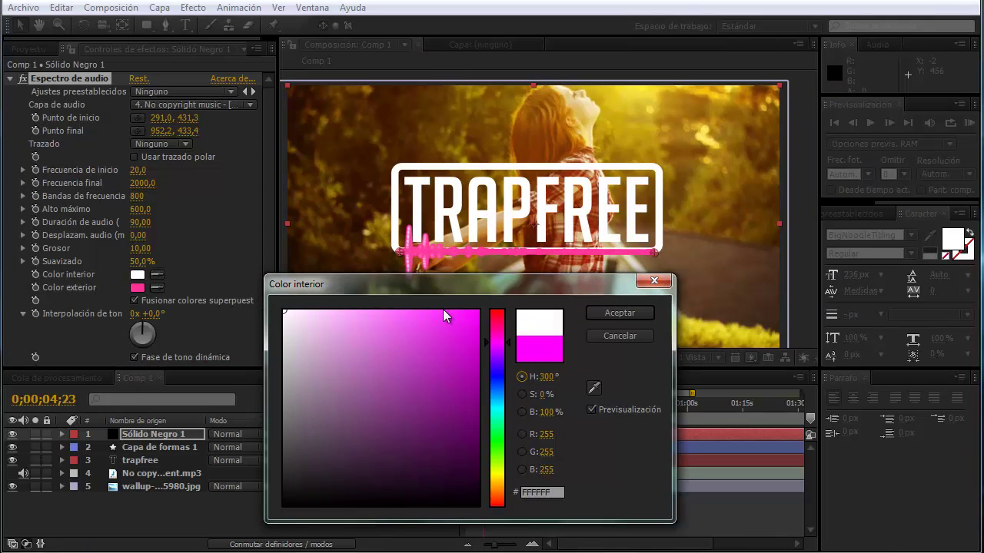
{"action": "left_click", "coordinate": [589, 314]}
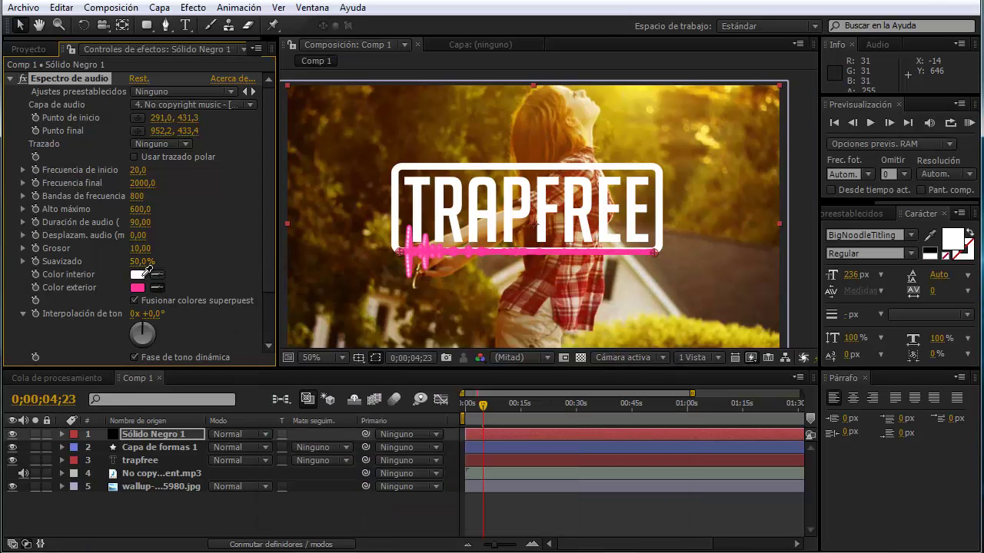
{"action": "left_click", "coordinate": [158, 287]}
{"action": "left_click", "coordinate": [137, 275]}
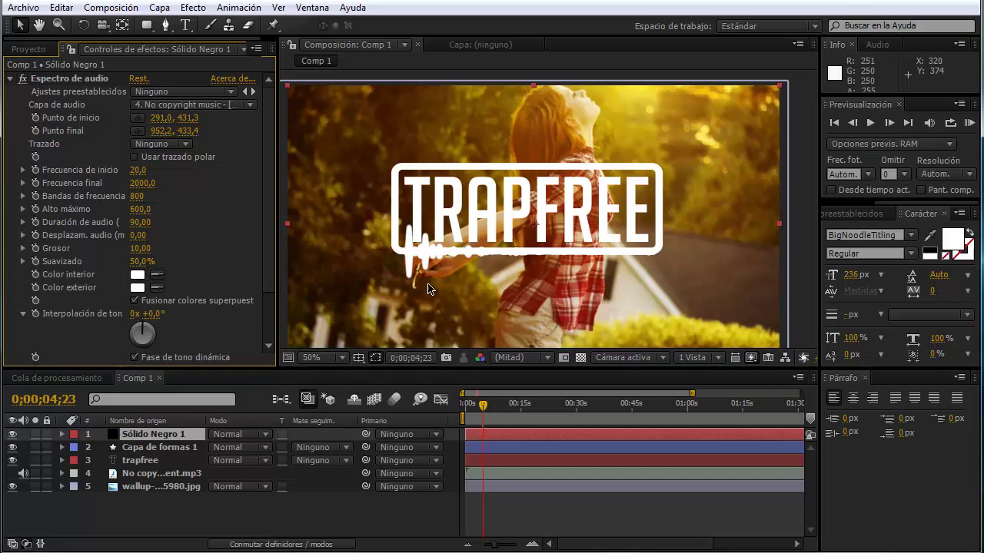
Set Opciones de visualización to Lado B and fit the frame with Ajustar
{"action": "left_click_drag", "start_coordinate": [266, 239], "coordinate": [266, 299]}
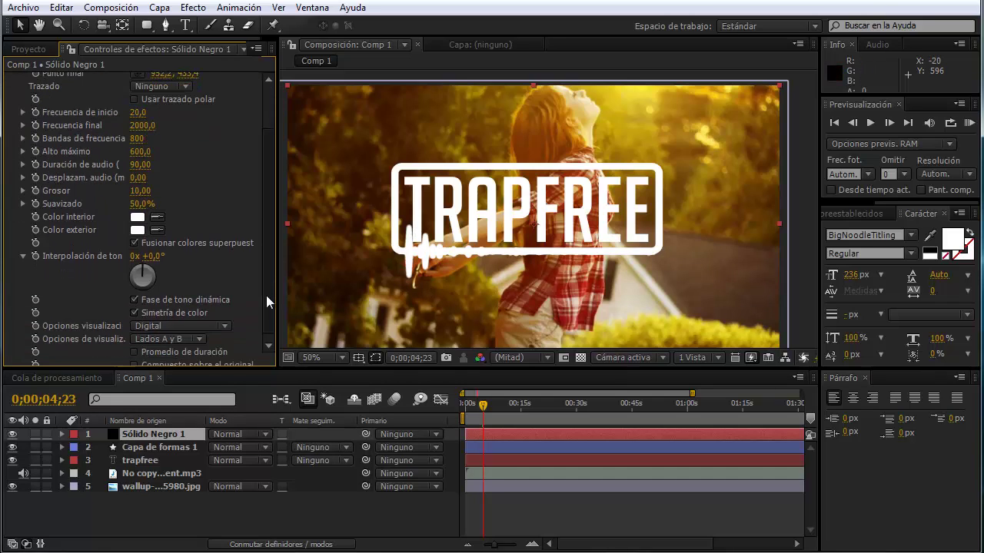
{"action": "left_click", "coordinate": [153, 335]}
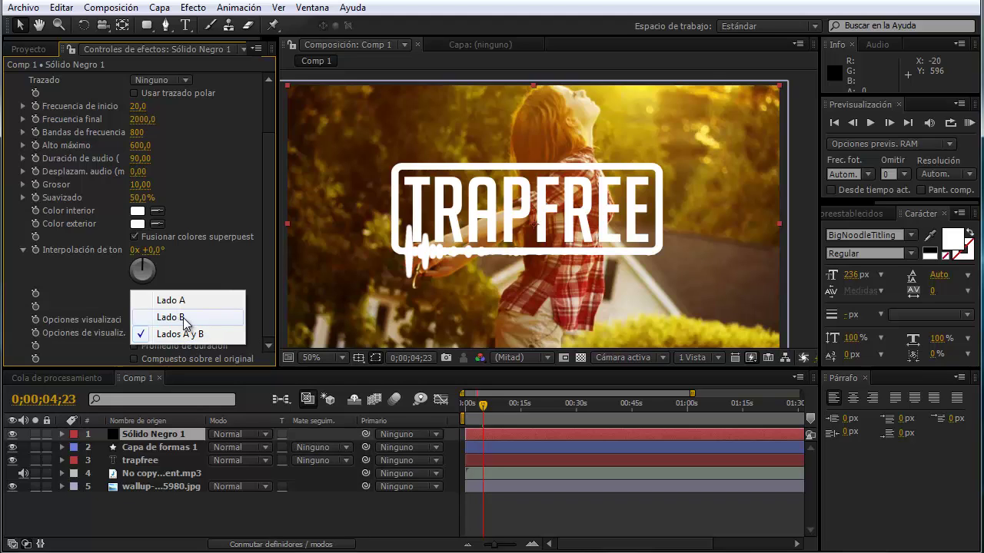
{"action": "left_click", "coordinate": [183, 318]}
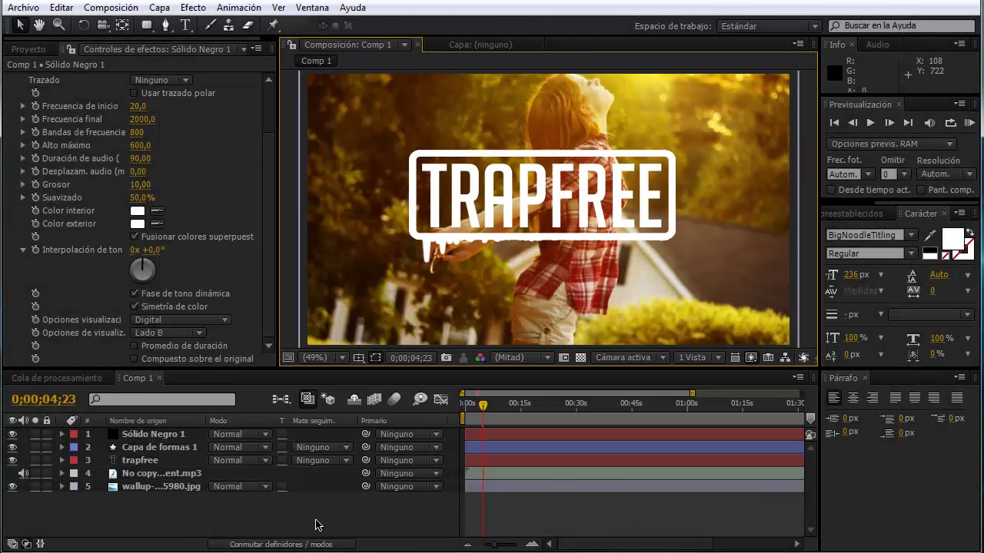
{"action": "left_click", "coordinate": [316, 525]}
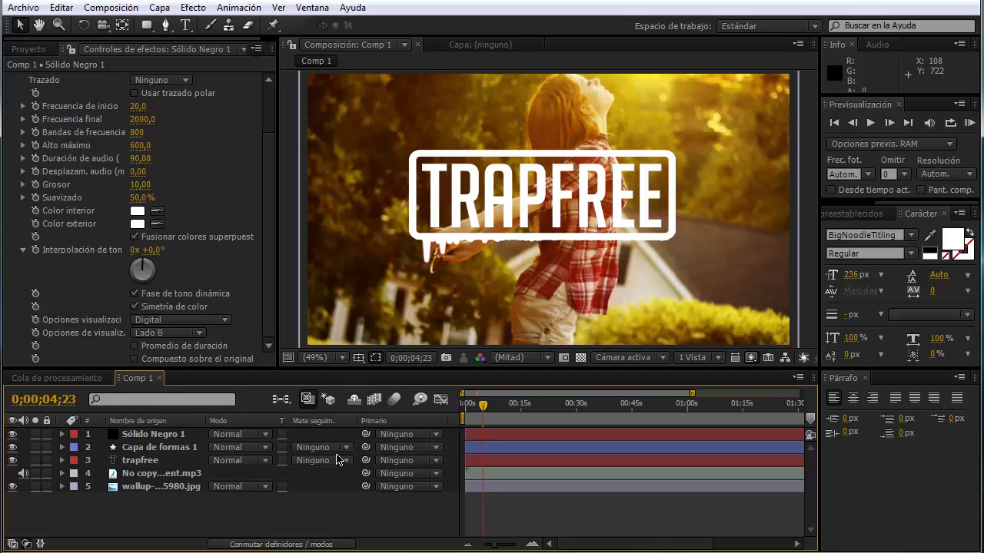
Convert the mp3 layer's audio into keyframes, creating an Amplitud de audio layer
{"action": "right_click", "coordinate": [167, 479]}
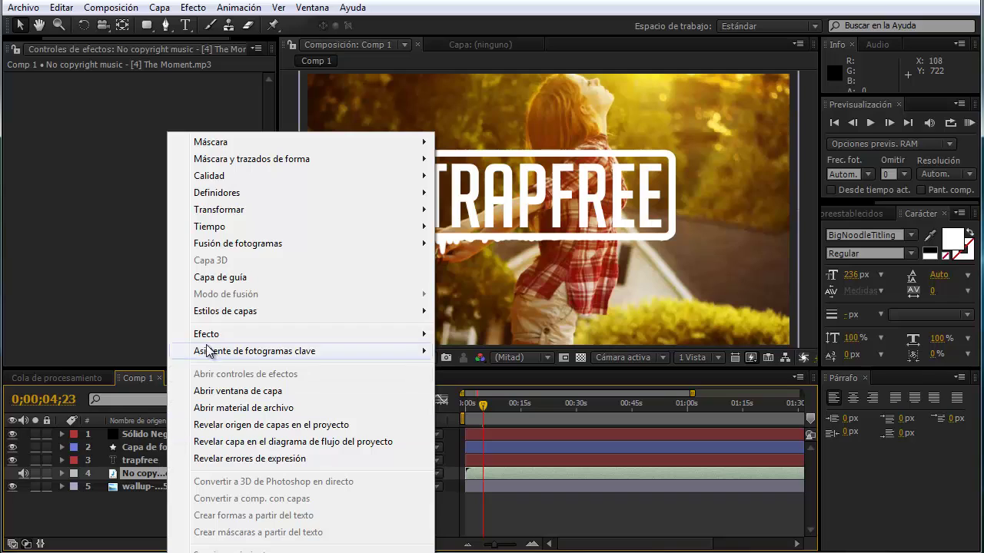
{"action": "mouse_move", "coordinate": [242, 353]}
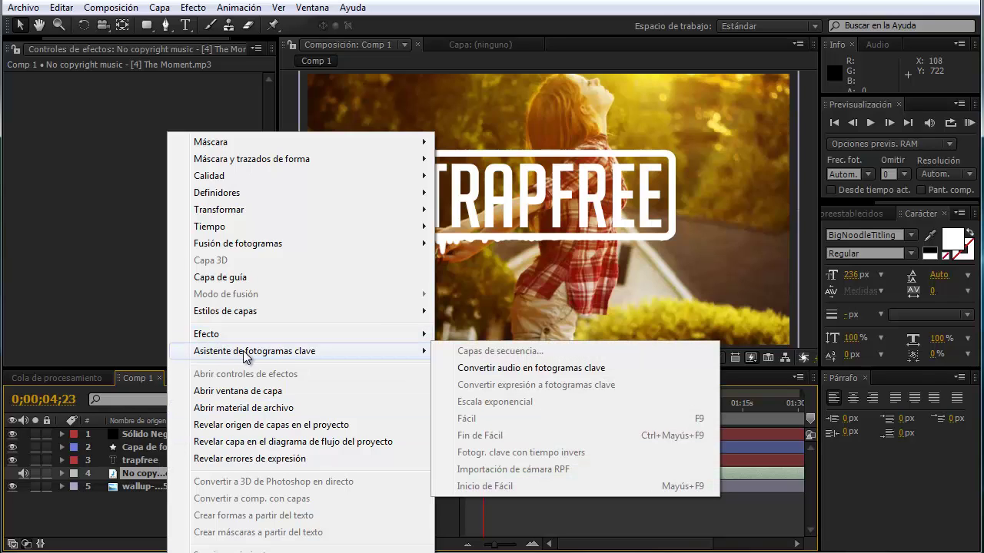
{"action": "left_click", "coordinate": [507, 370]}
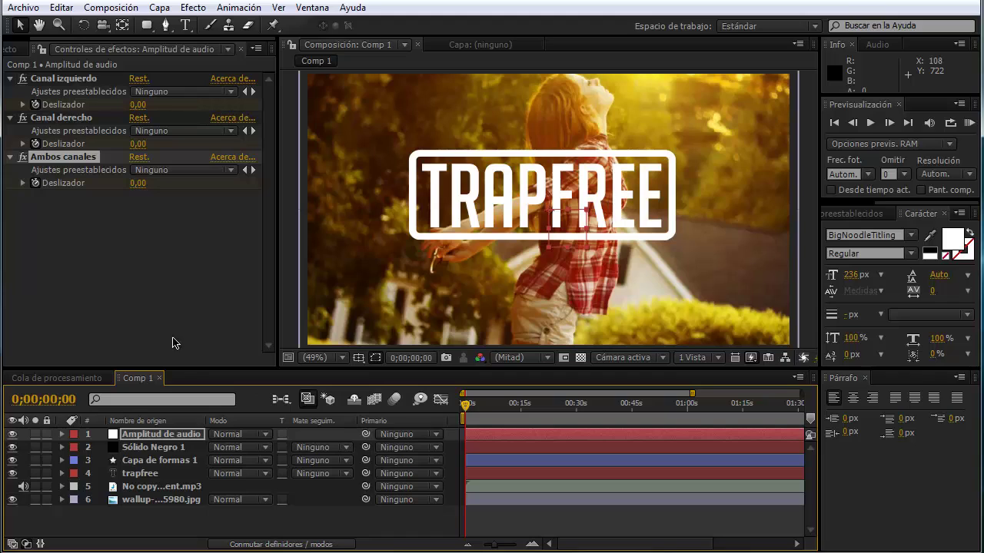
Delete the Canal derecho and Canal izquierdo sliders, keeping only Ambos canales
{"action": "left_click", "coordinate": [75, 123]}
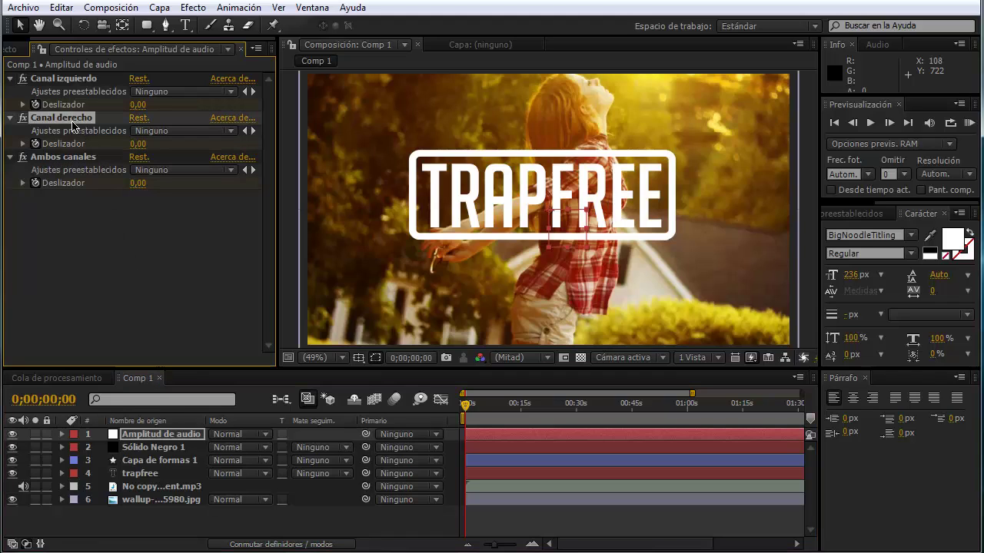
{"action": "key", "text": "Delete"}
{"action": "left_click", "coordinate": [78, 82]}
{"action": "key", "text": "Delete"}
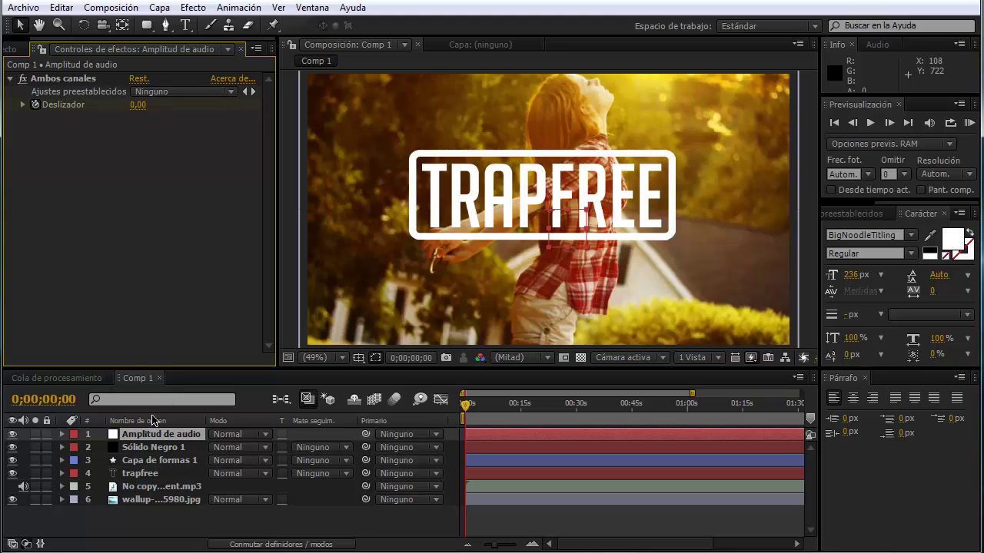
{"action": "left_click", "coordinate": [150, 472]}
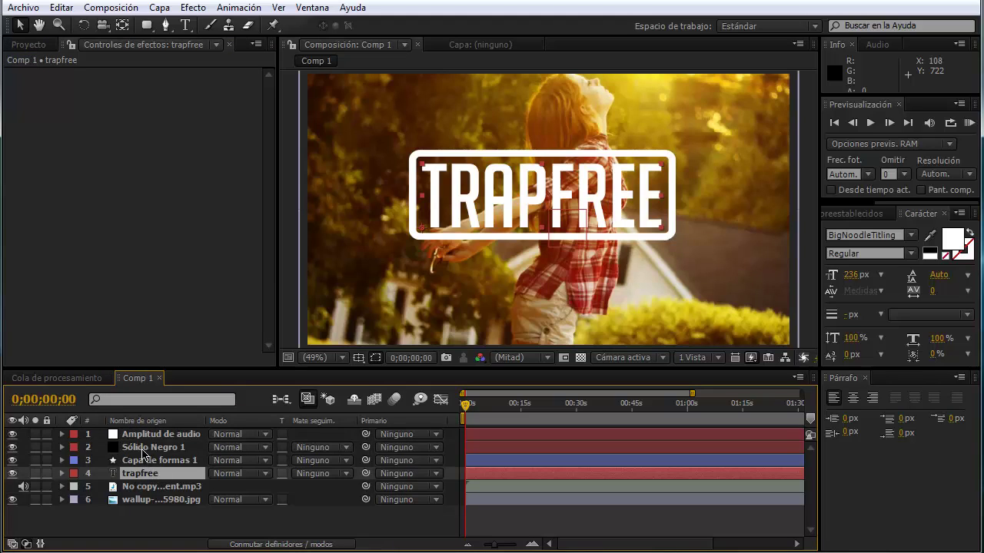
Cue Comp 1 to 0;00;09;29 and select Sólido Negro 1, Capa de formas 1 and trapfree
{"action": "left_click", "coordinate": [141, 448], "text": "ctrl"}
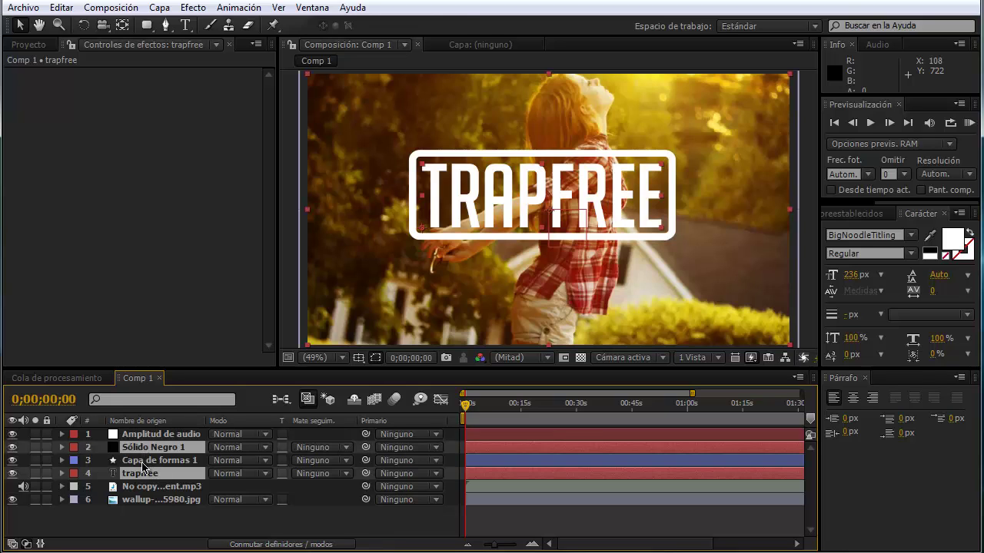
{"action": "left_click", "coordinate": [143, 460]}
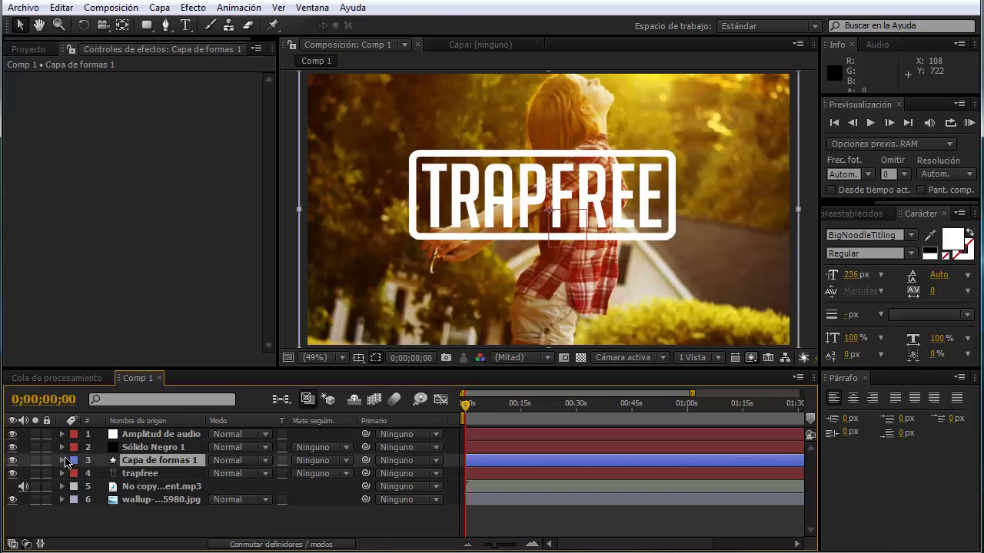
{"action": "left_click", "coordinate": [165, 486]}
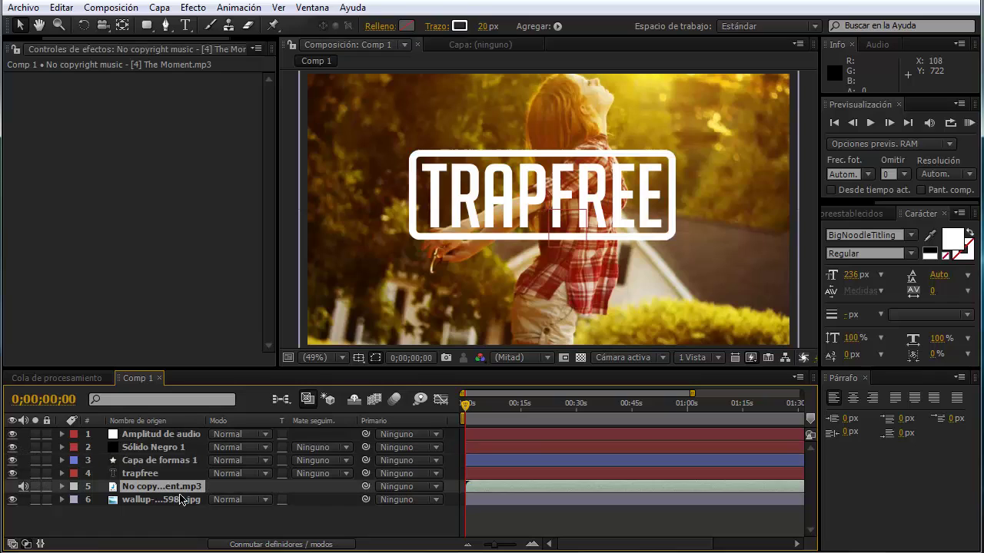
{"action": "key", "text": "space"}
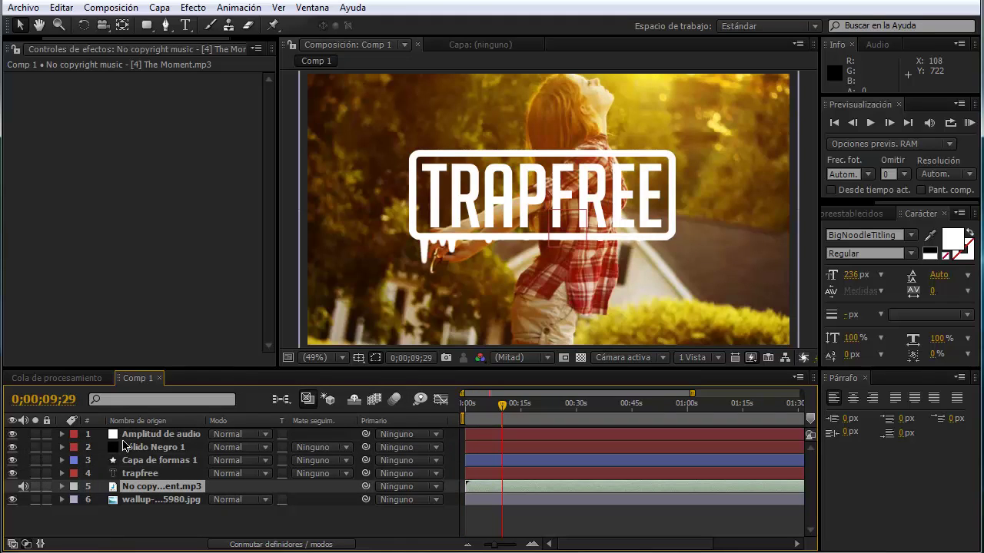
{"action": "left_click", "coordinate": [152, 449]}
{"action": "left_click", "coordinate": [137, 463], "text": "ctrl"}
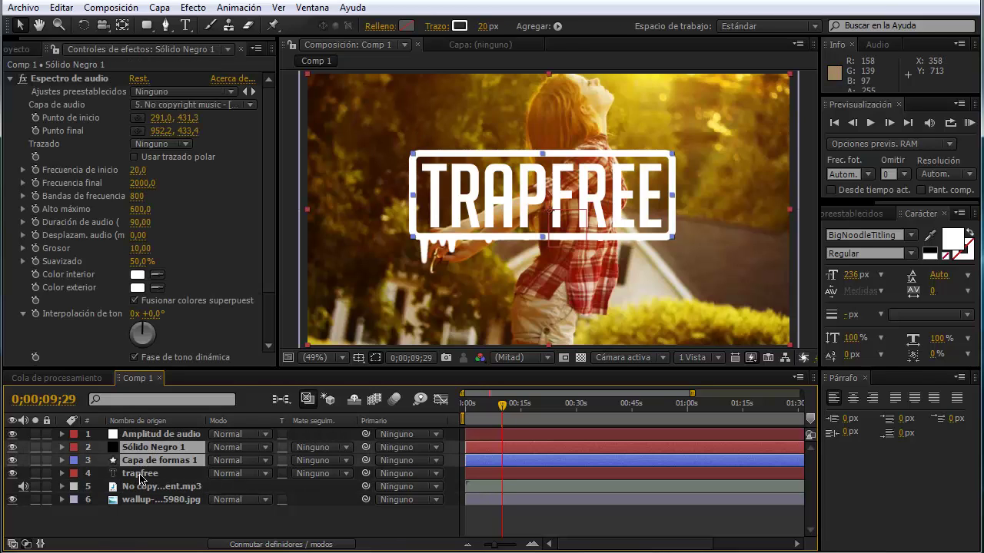
{"action": "left_click", "coordinate": [140, 475], "text": "ctrl"}
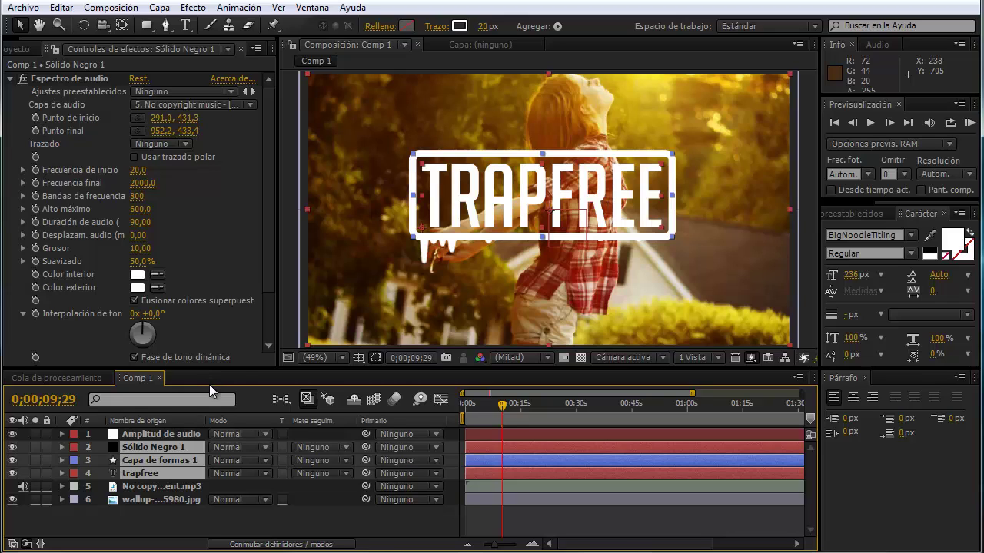
Precompose the trapfree, shape and black solid layers into a precomp named Logo
{"action": "left_click", "coordinate": [163, 13]}
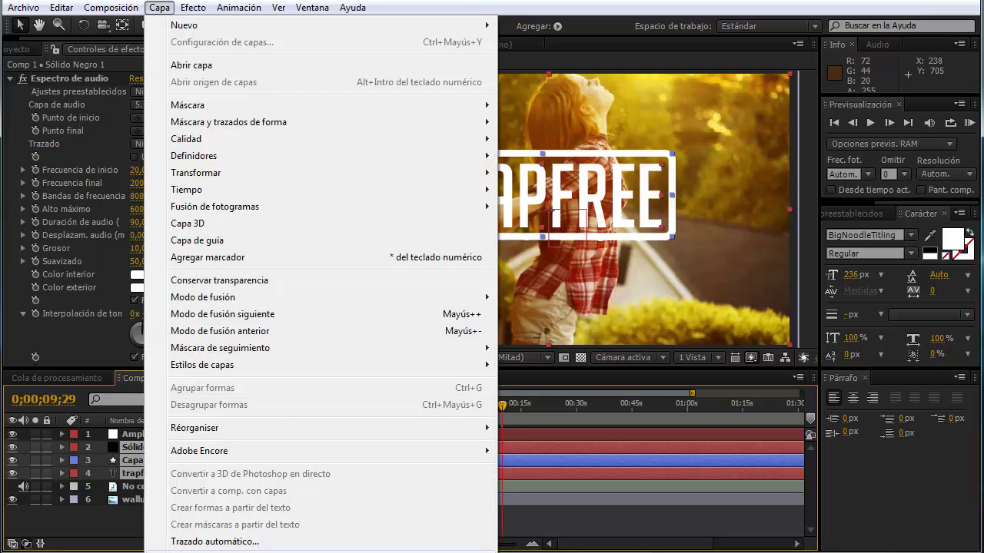
{"action": "left_click", "coordinate": [96, 535]}
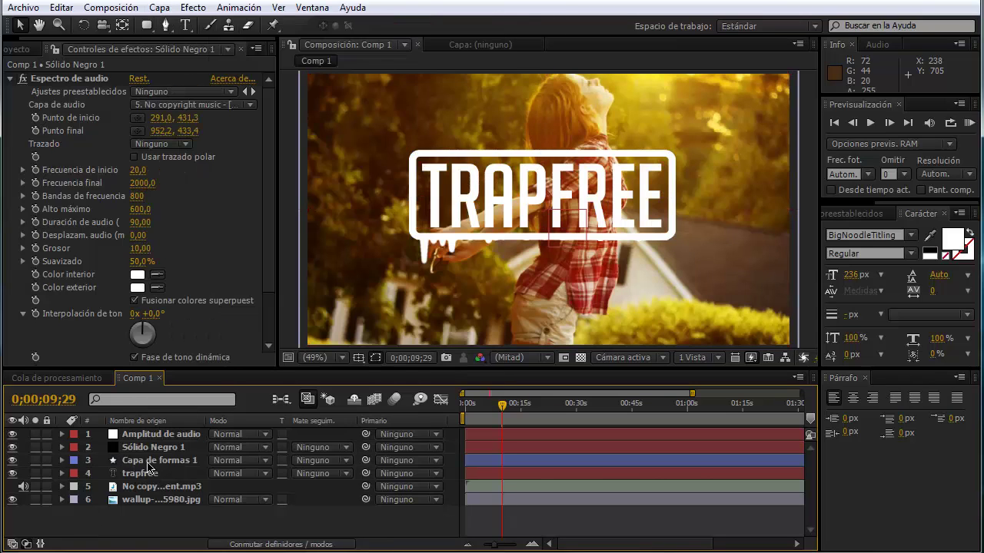
{"action": "left_click", "coordinate": [146, 473]}
{"action": "left_click", "coordinate": [145, 460], "text": "shift"}
{"action": "left_click", "coordinate": [143, 448], "text": "shift"}
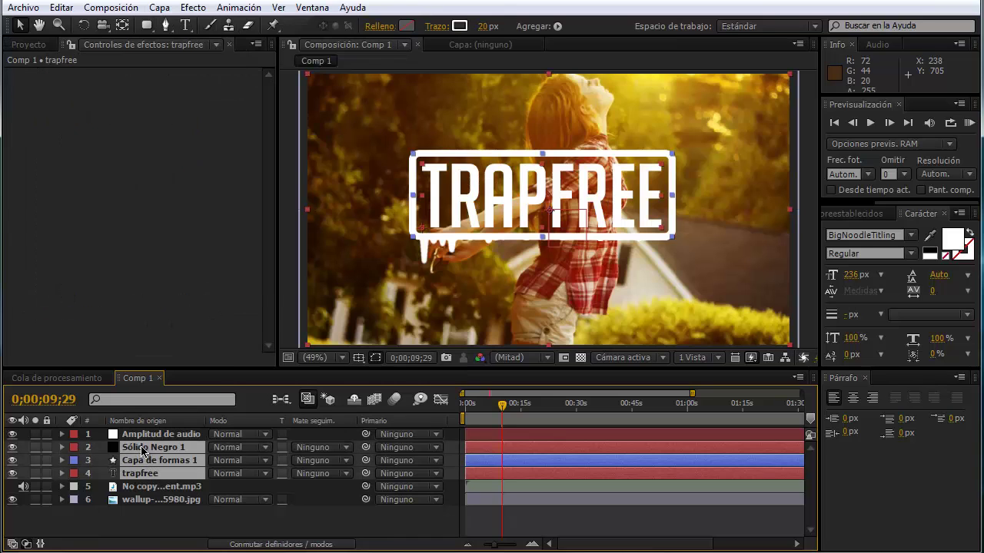
{"action": "key", "text": "ctrl+shift+c"}
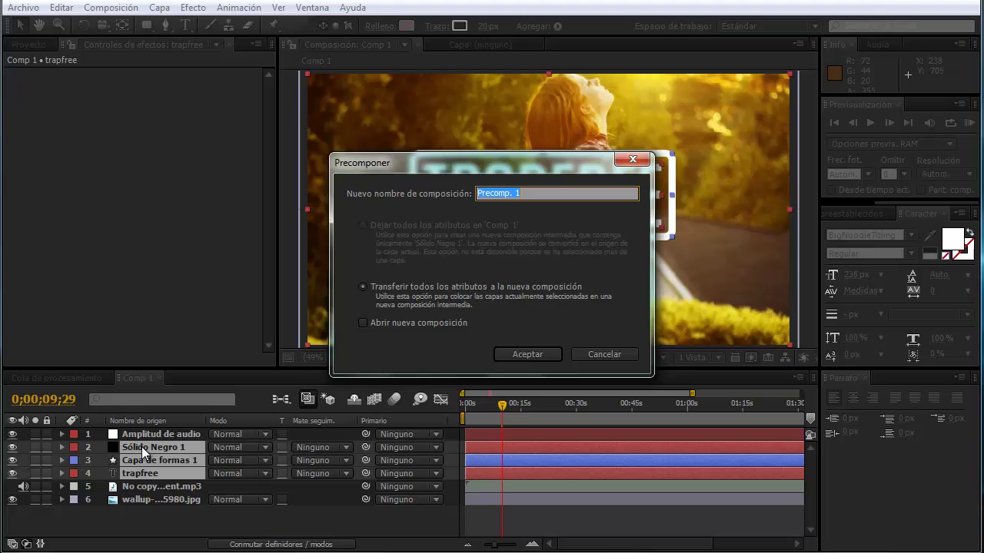
{"action": "type", "text": "Logo"}
{"action": "left_click", "coordinate": [526, 354]}
{"action": "key", "text": "ctrl+Up"}
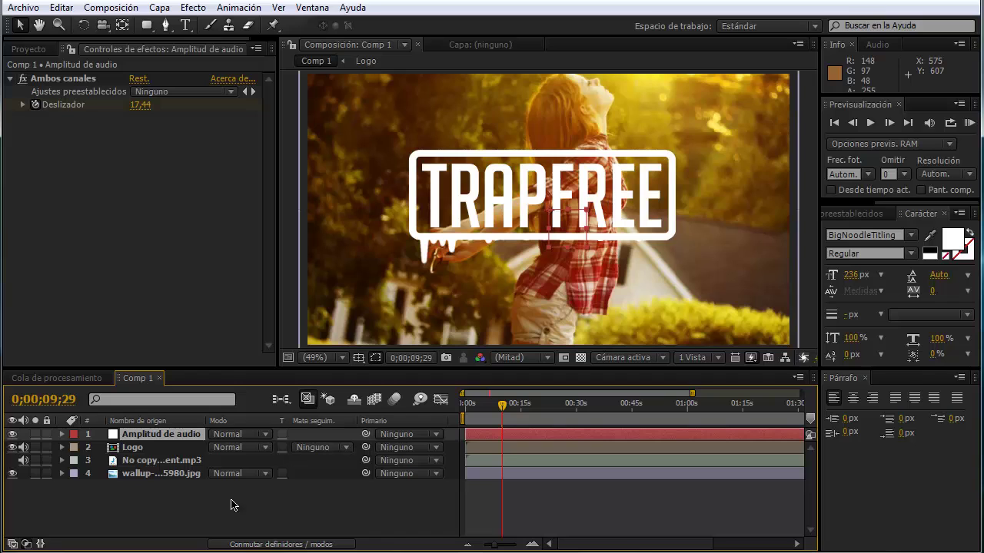
Show Logo's Escala and the Amplitud de audio Ambos canales Deslizador in the timeline
{"action": "left_click", "coordinate": [166, 450]}
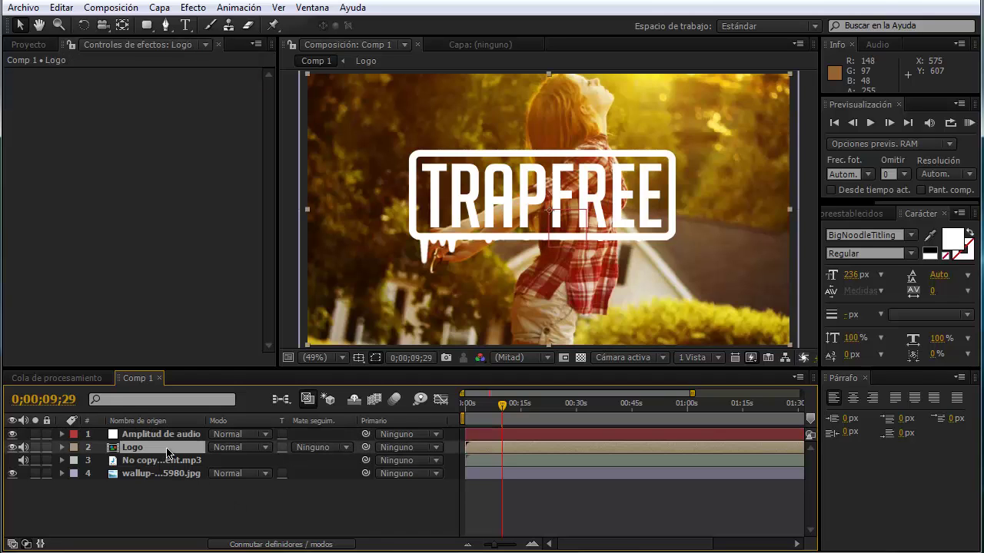
{"action": "key", "text": "s"}
{"action": "left_click", "coordinate": [149, 439]}
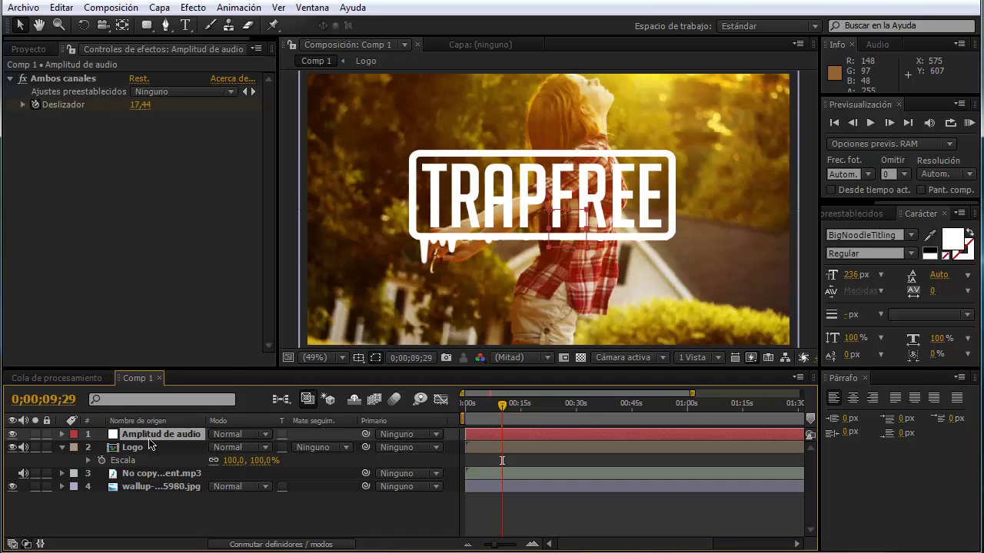
{"action": "left_click", "coordinate": [62, 435]}
{"action": "left_click", "coordinate": [76, 447]}
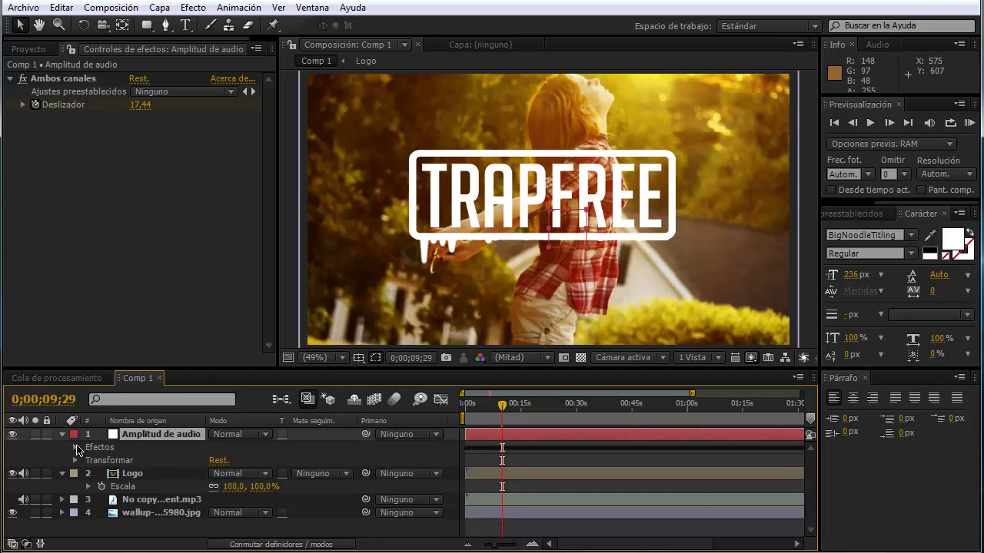
{"action": "left_click", "coordinate": [75, 449]}
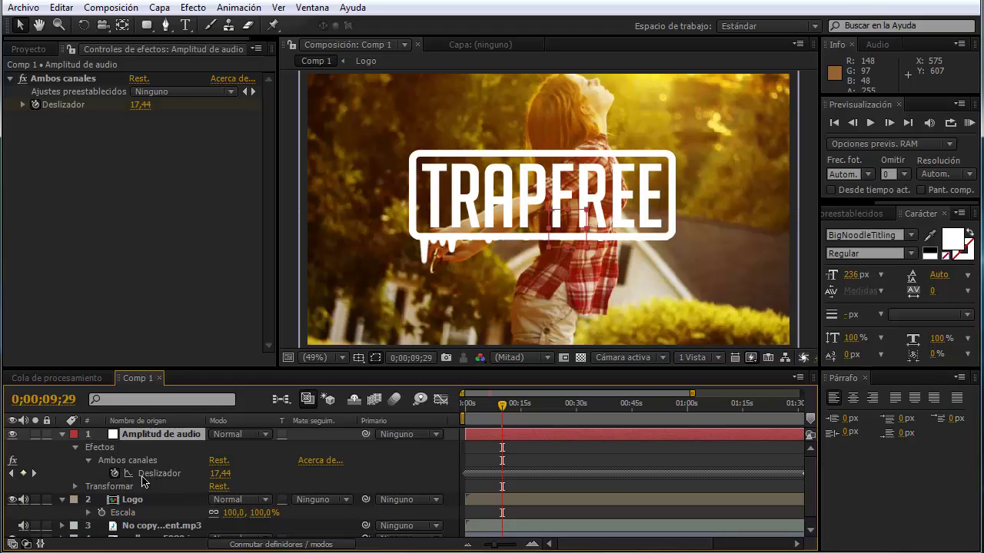
{"action": "scroll", "coordinate": [179, 487], "scroll_direction": "down", "scroll_amount": 1}
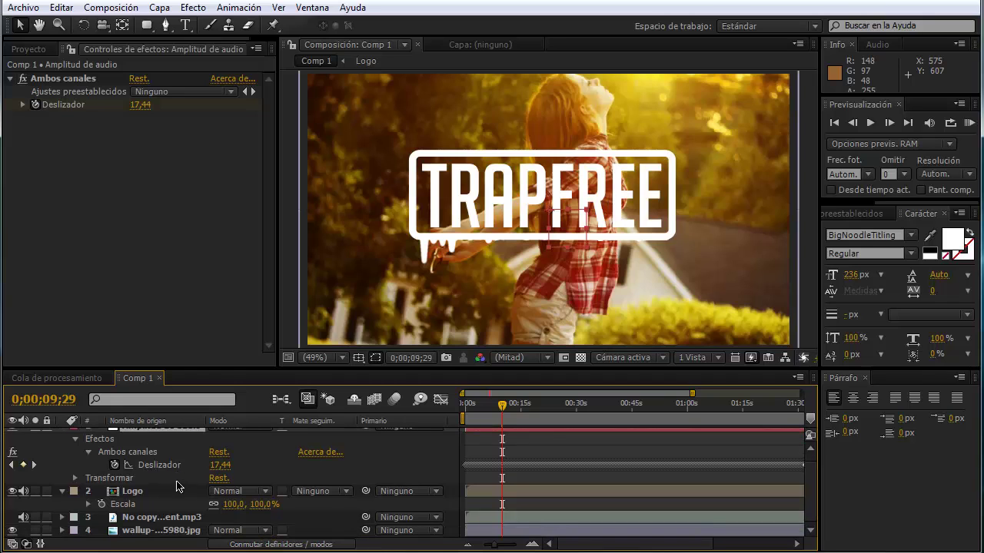
{"action": "left_click", "coordinate": [159, 507]}
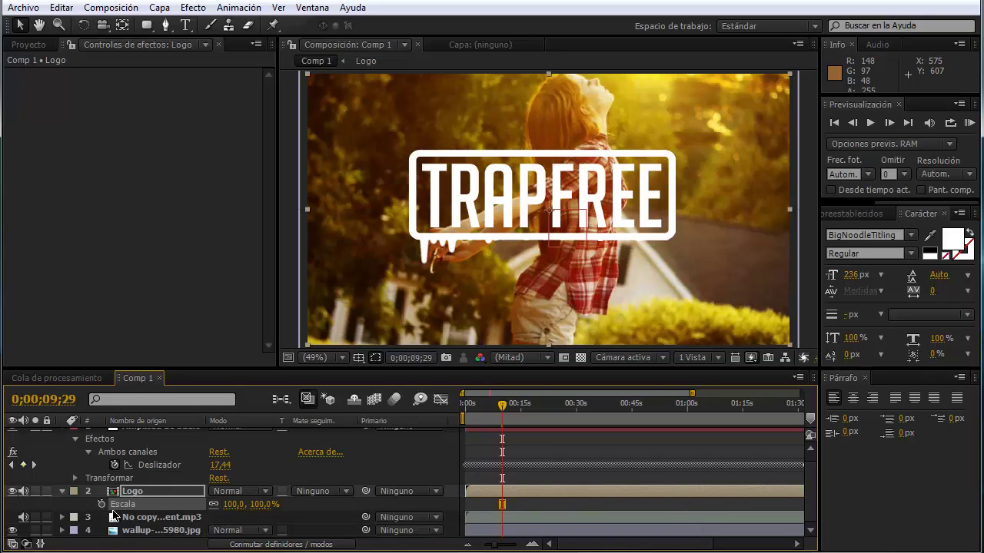
Add an expression to Logo's Escala and pick-whip it to the Deslizador slider
{"action": "left_click", "coordinate": [102, 506], "text": "alt"}
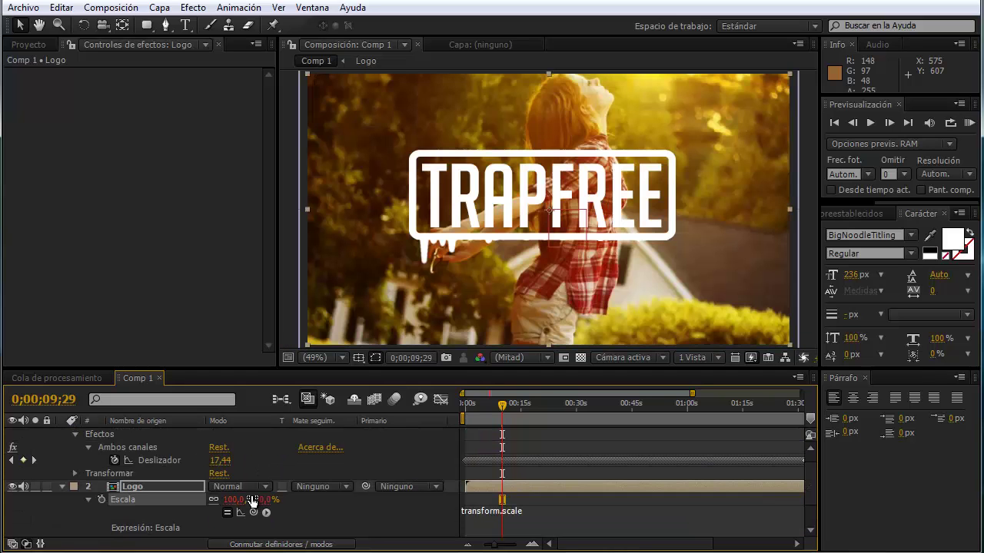
{"action": "left_click", "coordinate": [252, 500]}
{"action": "left_click_drag", "start_coordinate": [253, 514], "coordinate": [149, 465]}
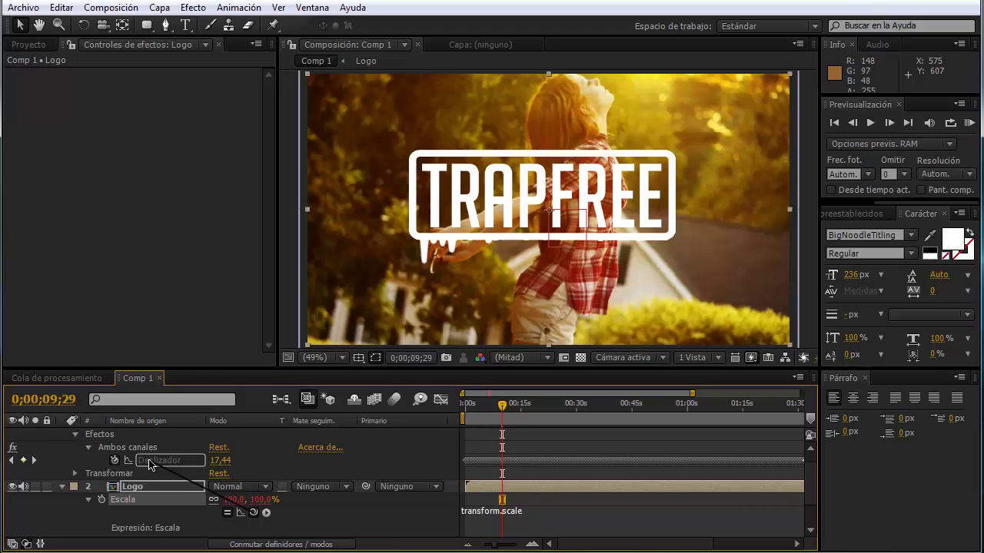
{"action": "left_click_drag", "start_coordinate": [150, 464], "coordinate": [150, 461]}
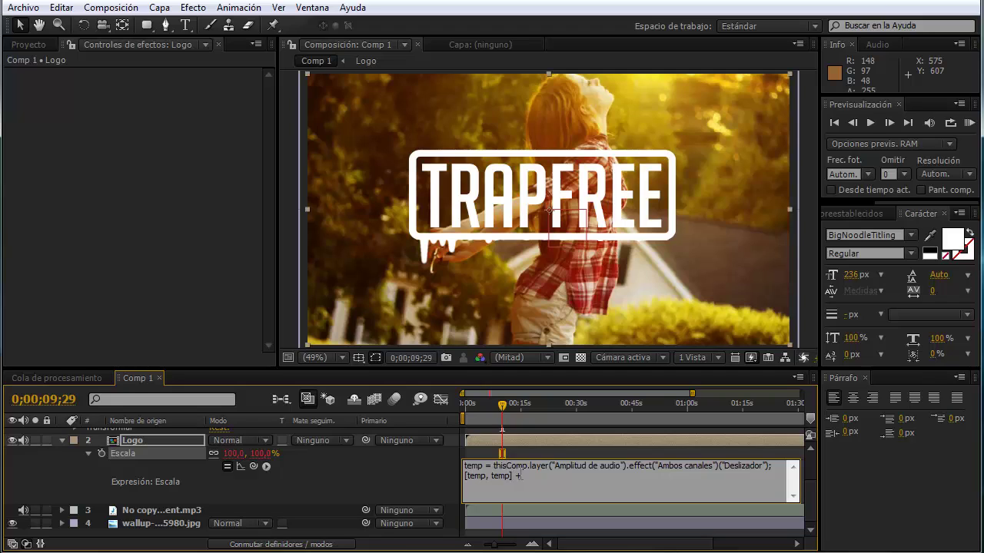
Edit the Escala expression to [temp, temp] + [80, 80]
{"action": "left_click_drag", "start_coordinate": [512, 476], "coordinate": [464, 476]}
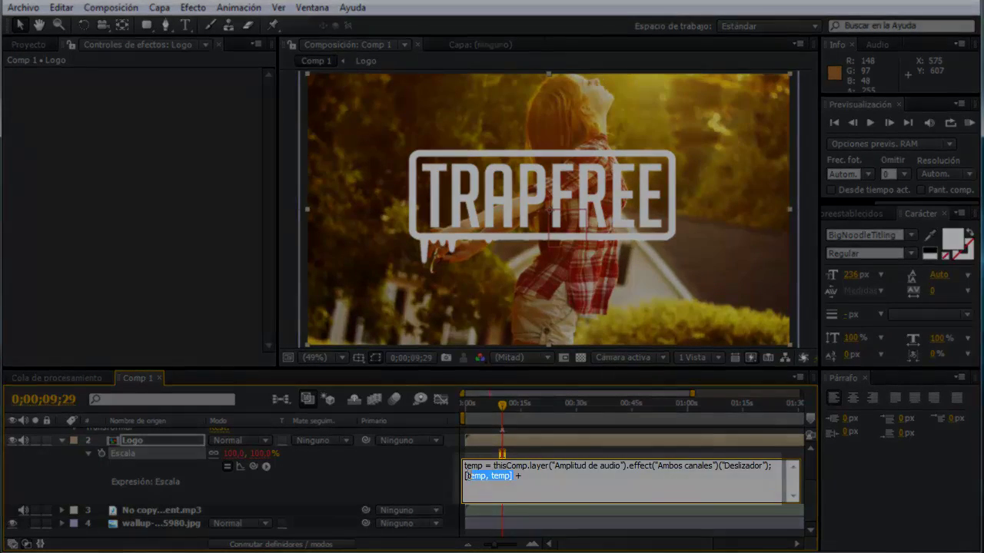
{"action": "left_click", "coordinate": [524, 476]}
{"action": "key", "text": "ctrl+v"}
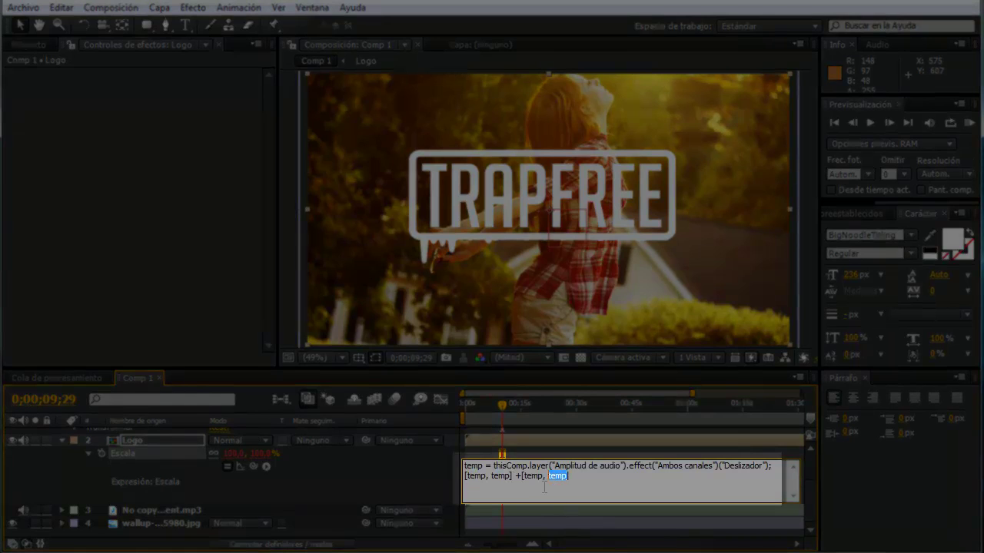
{"action": "key", "text": "BackSpace"}
{"action": "type", "text": "80"}
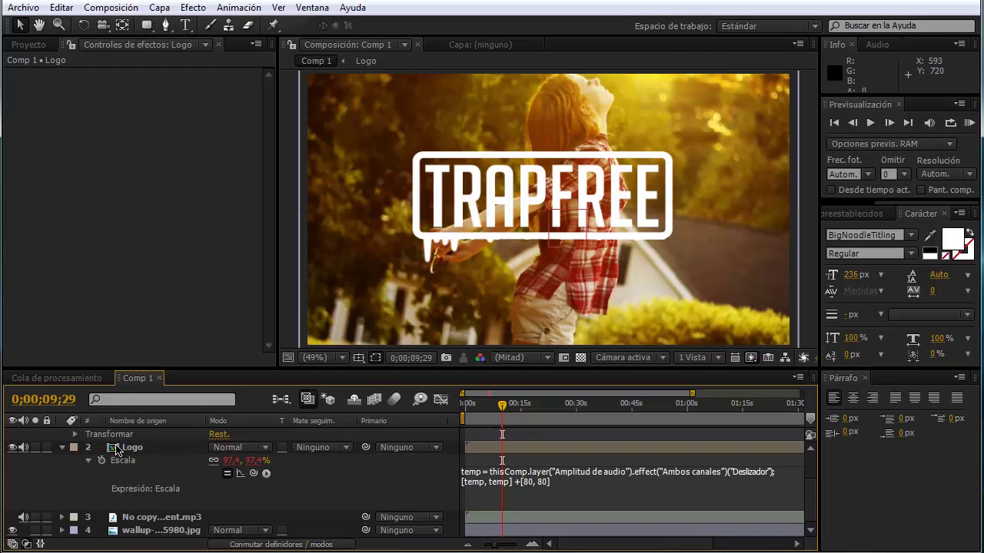
{"action": "left_click", "coordinate": [150, 454]}
{"action": "key", "text": "e"}
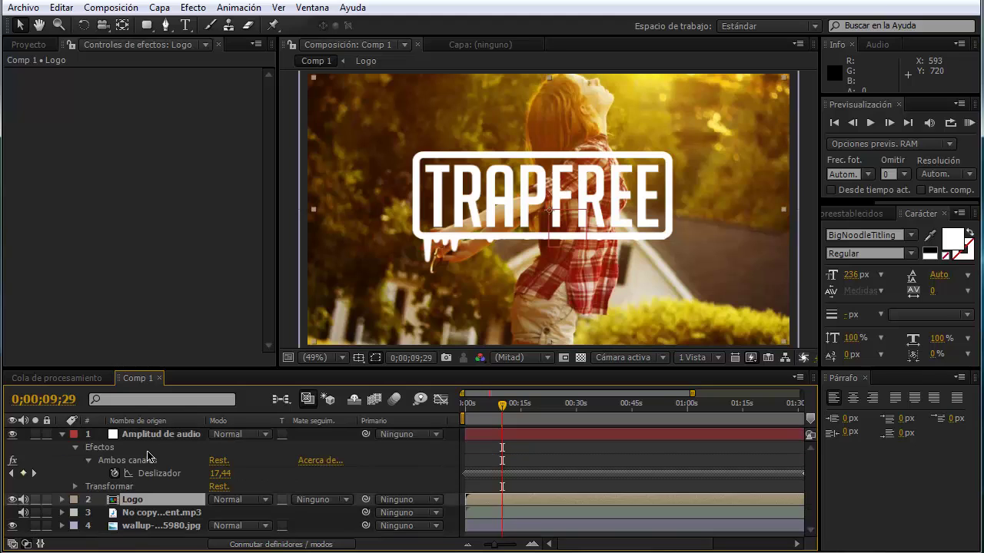
{"action": "left_click", "coordinate": [158, 435]}
{"action": "key", "text": "e"}
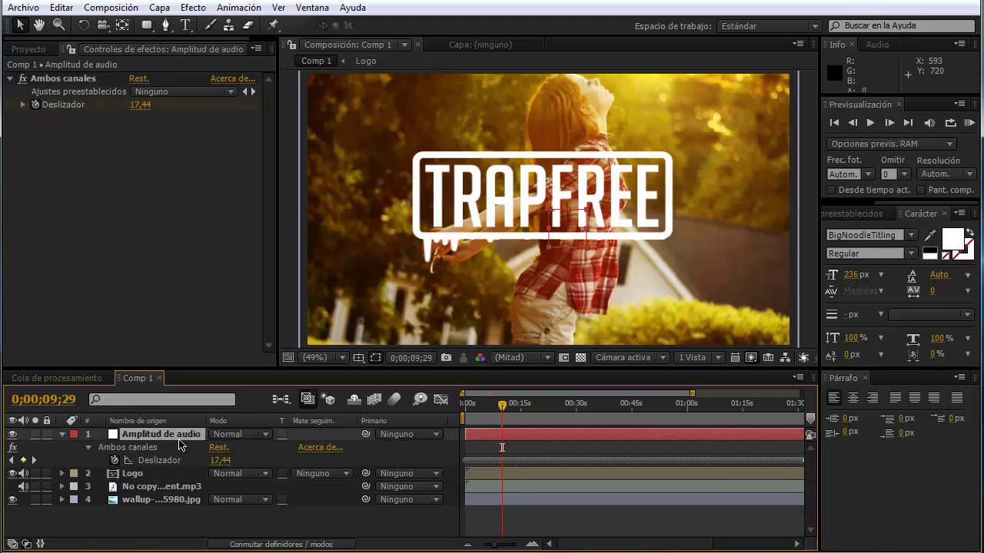
{"action": "key", "text": "e"}
{"action": "left_click", "coordinate": [203, 502]}
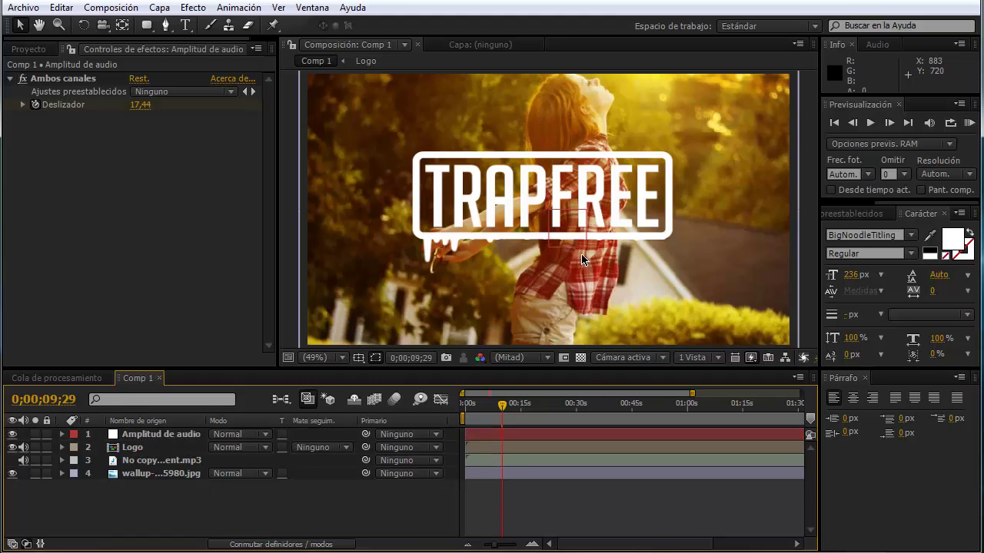
{"action": "left_click", "coordinate": [310, 356]}
{"action": "left_click", "coordinate": [345, 80]}
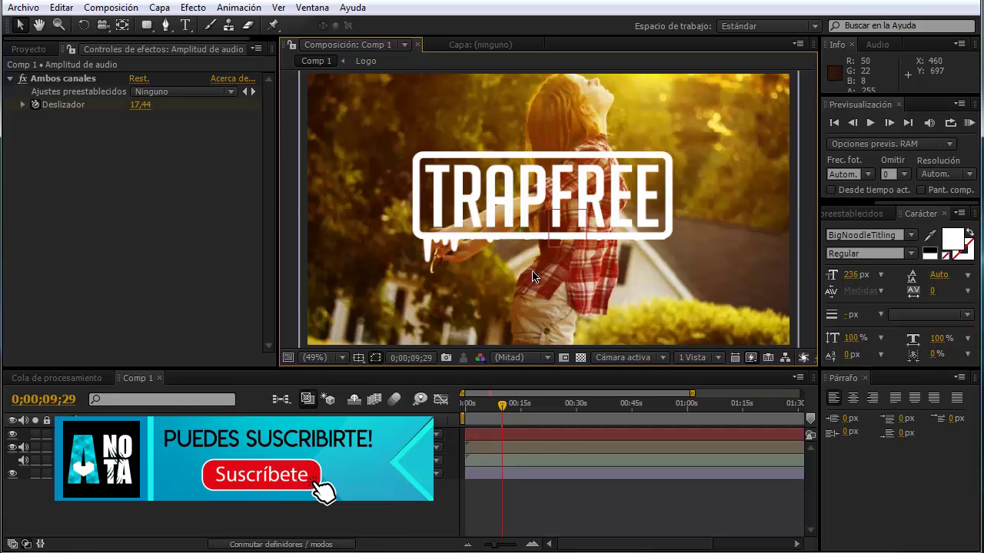
{"action": "left_click", "coordinate": [323, 358]}
{"action": "left_click", "coordinate": [323, 358]}
{"action": "left_click", "coordinate": [330, 358]}
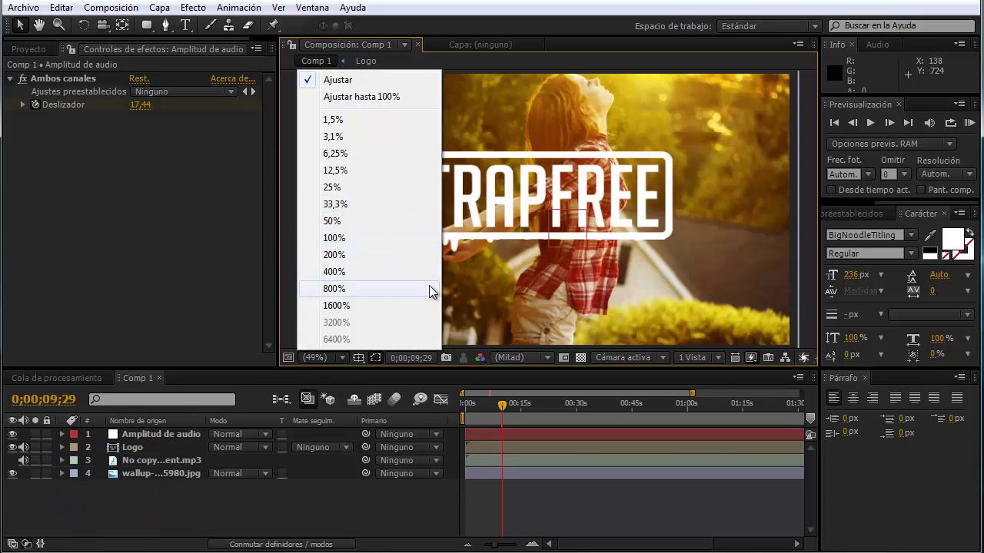
{"action": "left_click", "coordinate": [491, 252]}
{"action": "scroll", "coordinate": [492, 252], "scroll_direction": "down", "scroll_amount": 2}
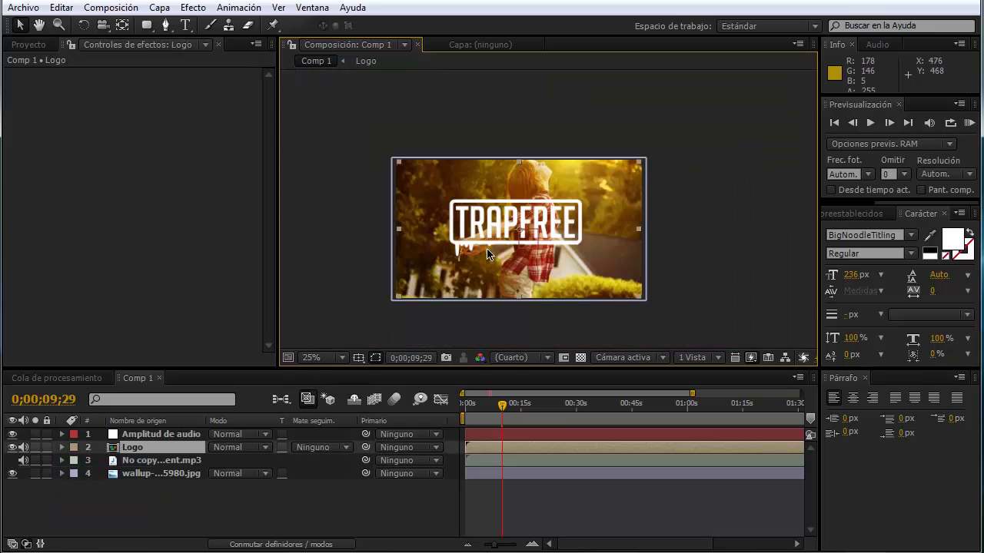
{"action": "scroll", "coordinate": [486, 259], "scroll_direction": "up", "scroll_amount": 2}
{"action": "key", "text": "h"}
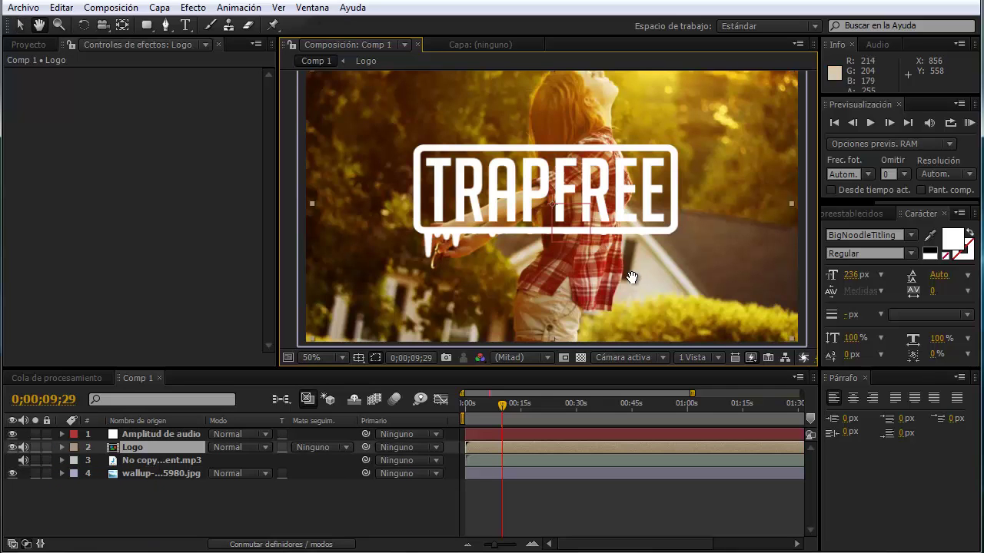
{"action": "mouse_move", "coordinate": [633, 277]}
{"action": "left_mouse_down"}
{"action": "mouse_move", "coordinate": [650, 234]}
{"action": "mouse_move", "coordinate": [641, 235]}
{"action": "left_mouse_up"}
{"action": "key", "text": "v"}
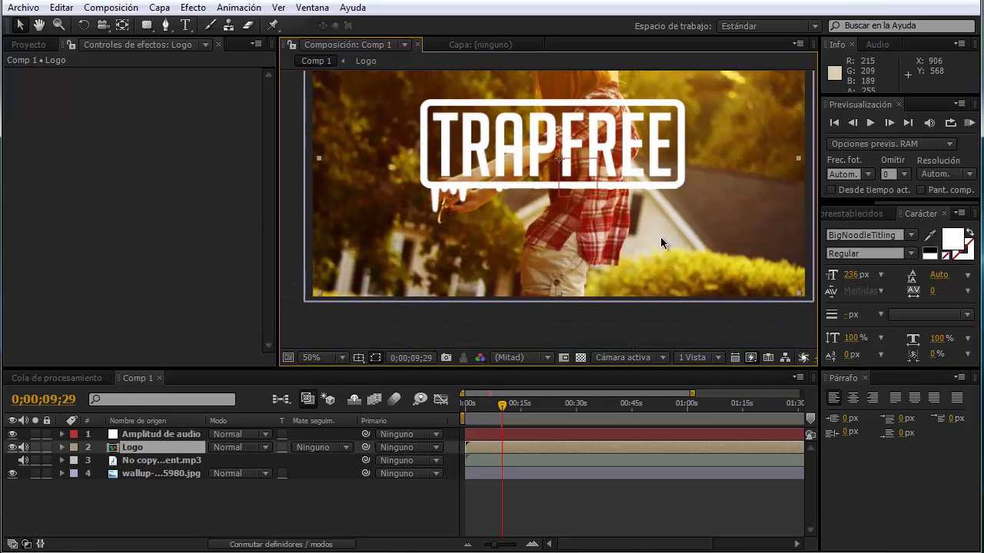
{"action": "left_click", "coordinate": [167, 24]}
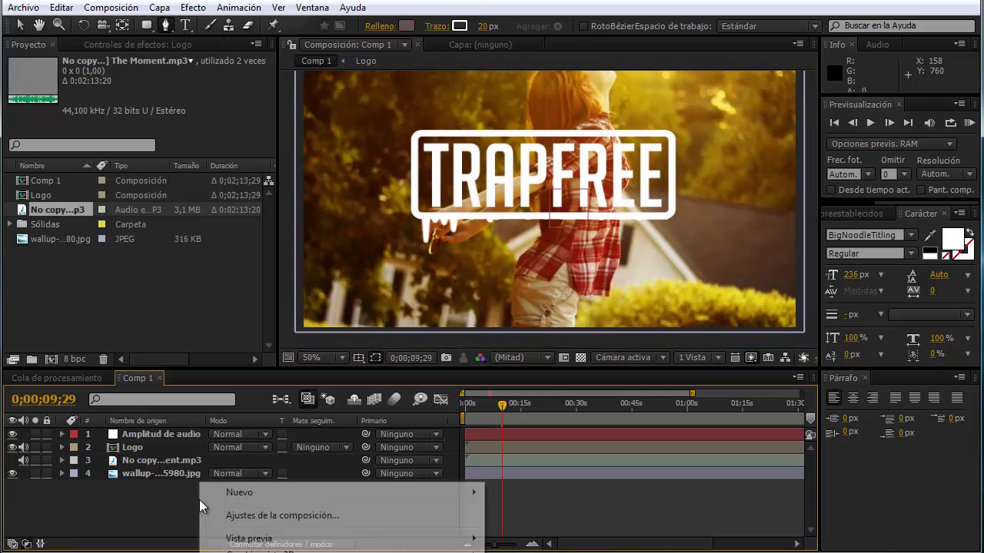
Add a new empty shape layer via Nuevo > Capa de formas
{"action": "right_click", "coordinate": [201, 484]}
{"action": "mouse_move", "coordinate": [239, 498]}
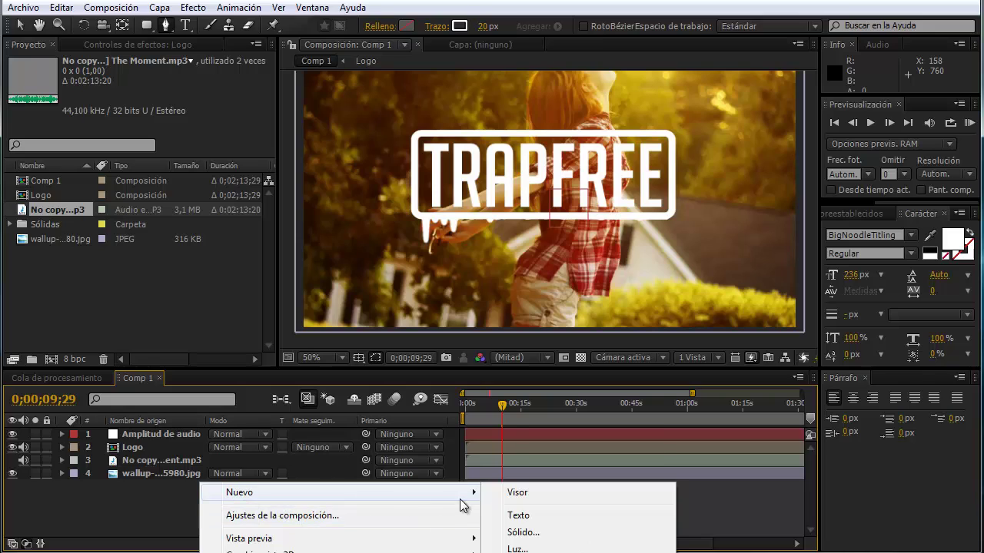
{"action": "left_click", "coordinate": [538, 552]}
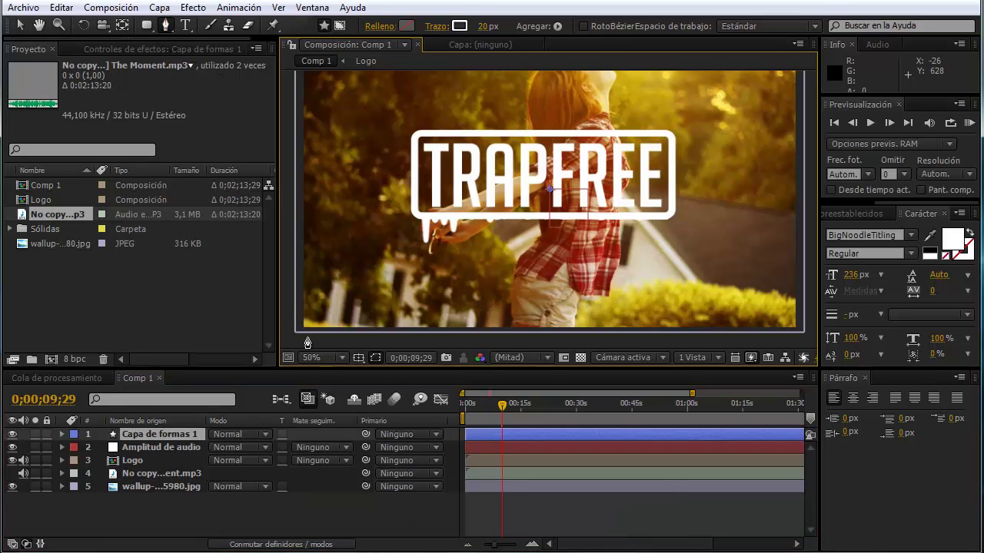
{"action": "key", "text": "Return"}
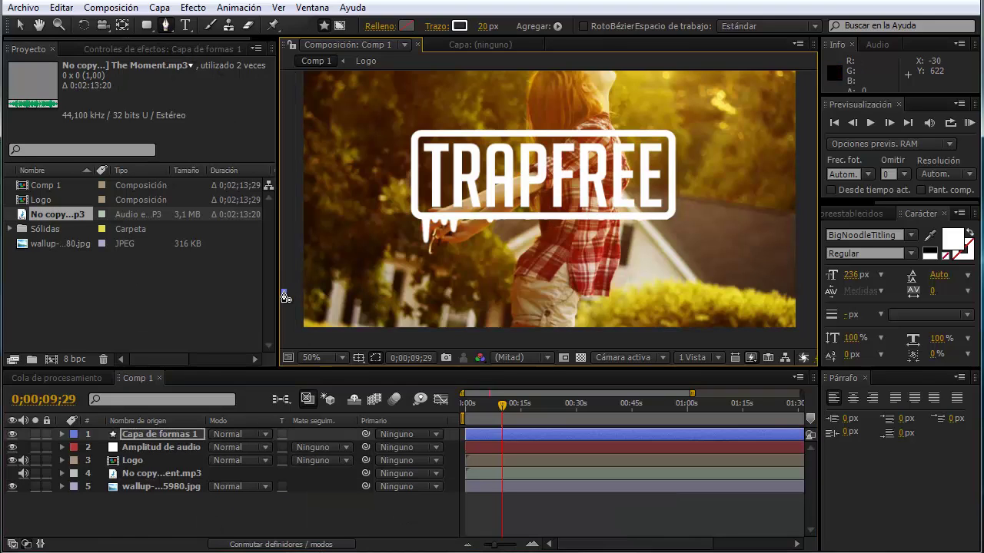
Draw a closed wavy path across the bottom of the photo with the Pen tool
{"action": "left_click", "coordinate": [285, 291]}
{"action": "left_click_drag", "start_coordinate": [414, 280], "coordinate": [496, 302]}
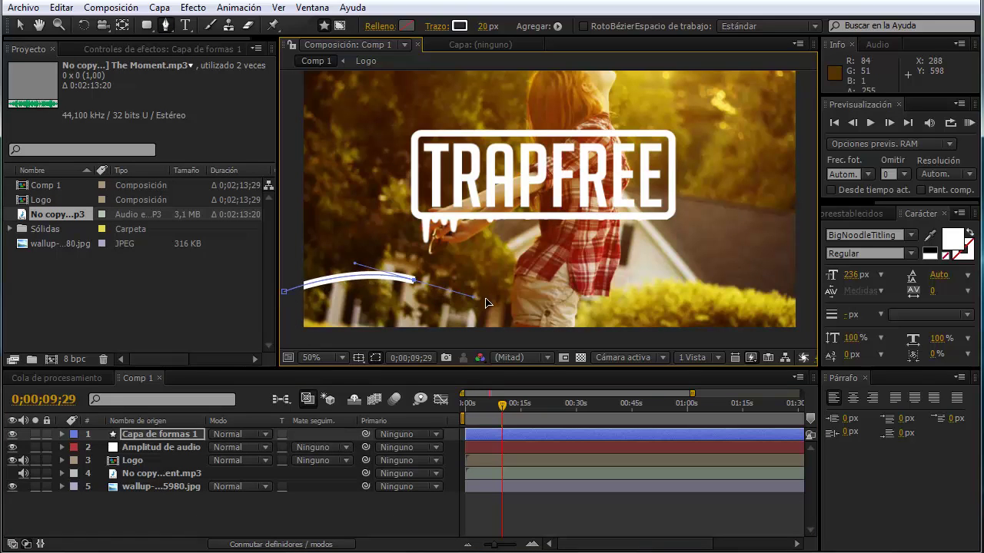
{"action": "left_click", "coordinate": [595, 282]}
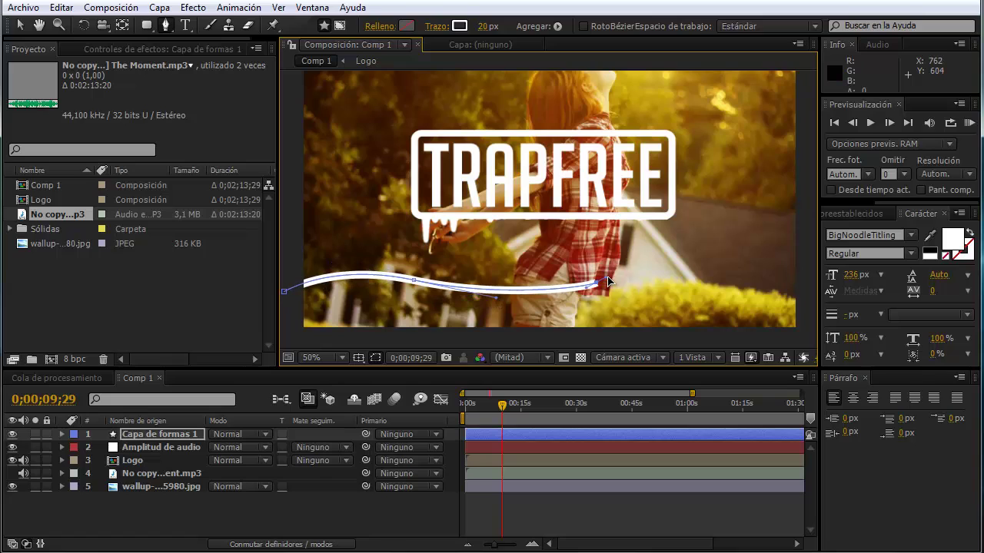
{"action": "left_click", "coordinate": [728, 271]}
{"action": "left_click_drag", "start_coordinate": [744, 278], "coordinate": [807, 286]}
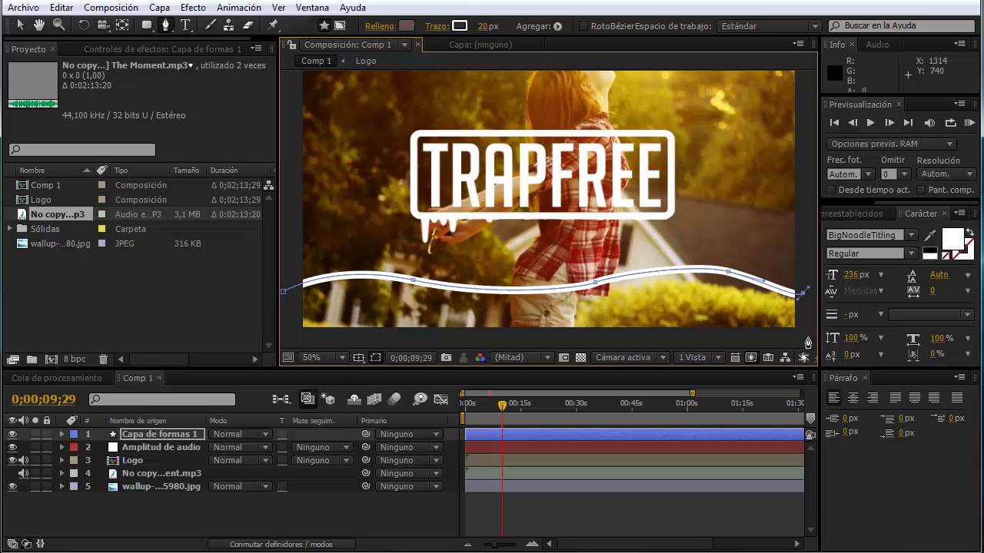
{"action": "left_click", "coordinate": [807, 337]}
{"action": "left_click", "coordinate": [704, 346]}
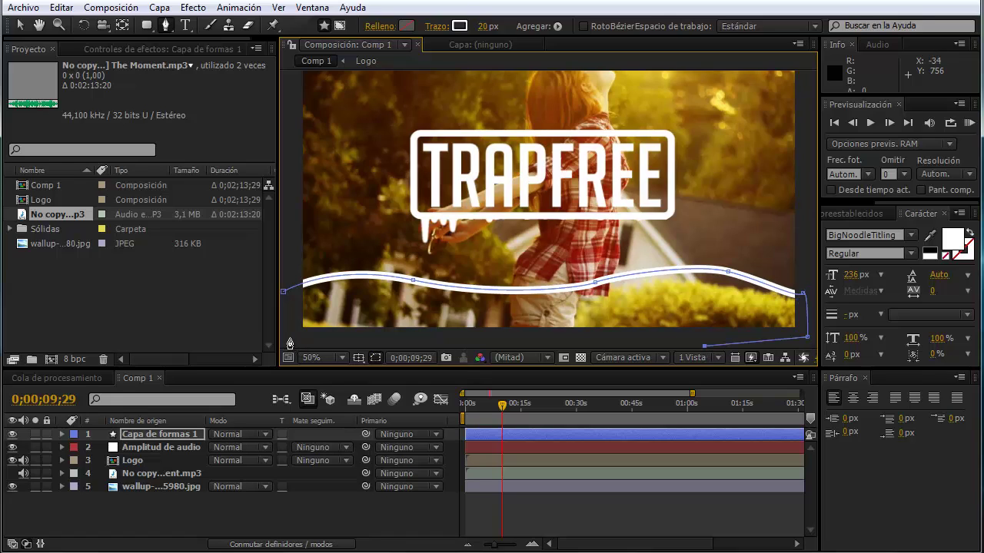
{"action": "left_click", "coordinate": [289, 340]}
{"action": "left_click_drag", "start_coordinate": [283, 292], "coordinate": [280, 306]}
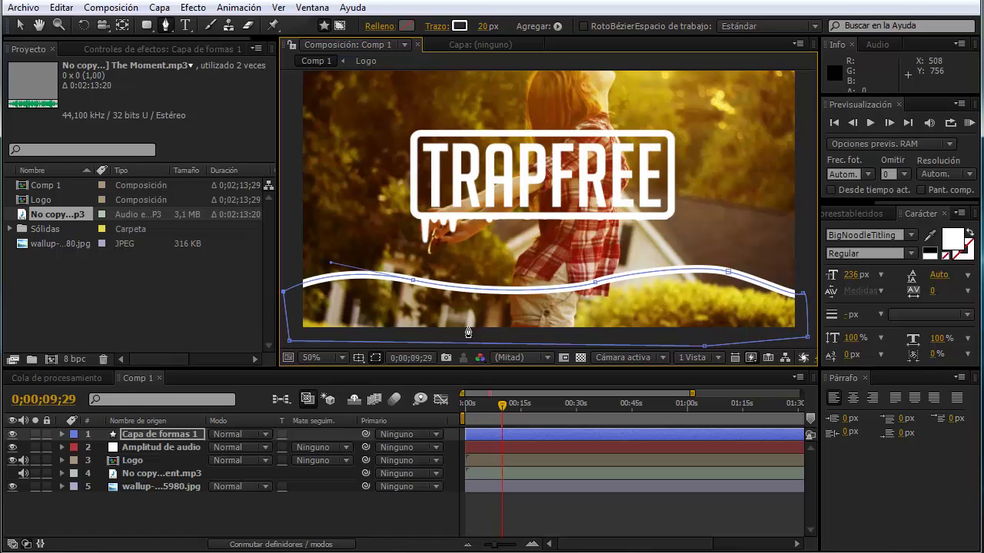
Set the wave shape's Trazo to Ninguno and its Relleno to solid white
{"action": "left_click", "coordinate": [435, 29]}
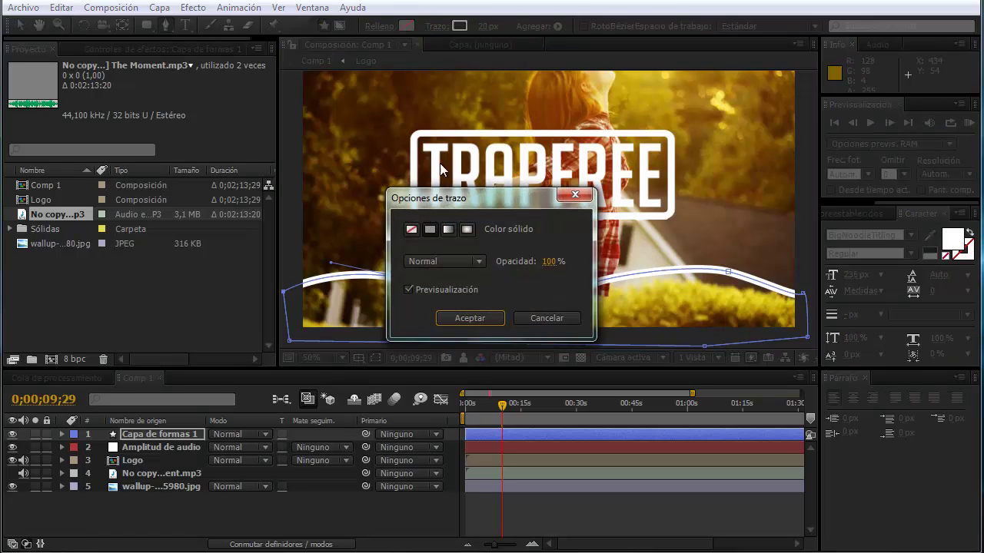
{"action": "left_click", "coordinate": [411, 230]}
{"action": "left_click", "coordinate": [452, 317]}
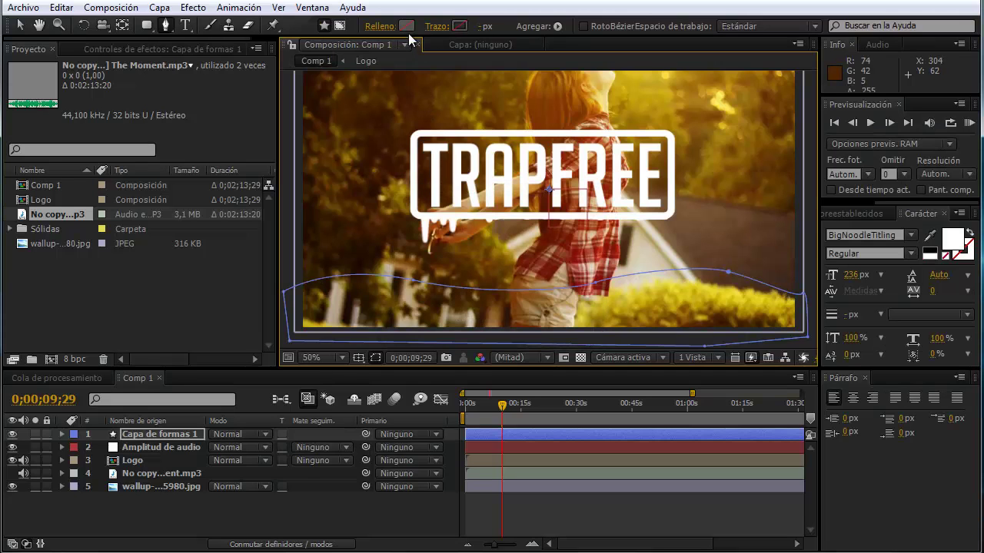
{"action": "left_click", "coordinate": [375, 28]}
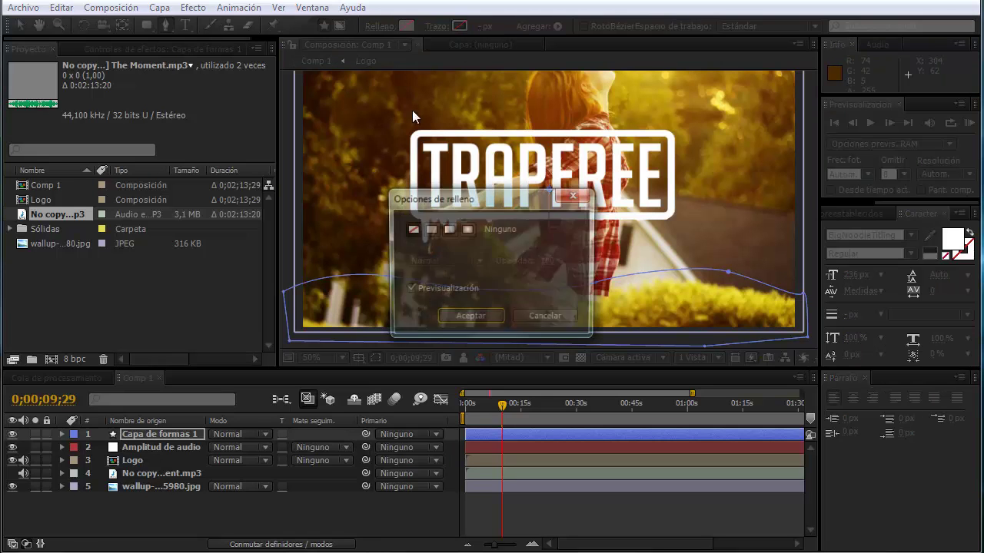
{"action": "left_click", "coordinate": [430, 231]}
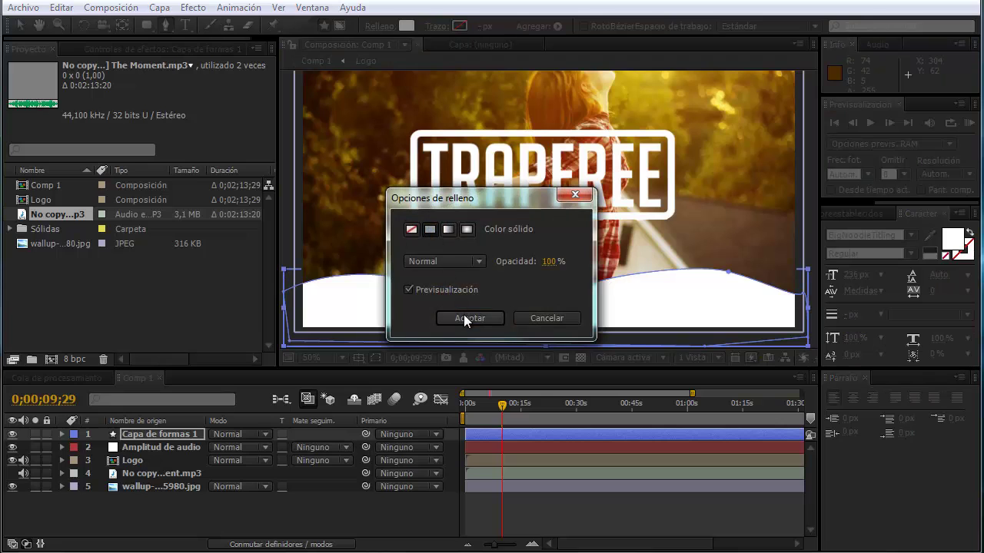
{"action": "left_click", "coordinate": [465, 316]}
{"action": "left_click", "coordinate": [406, 26]}
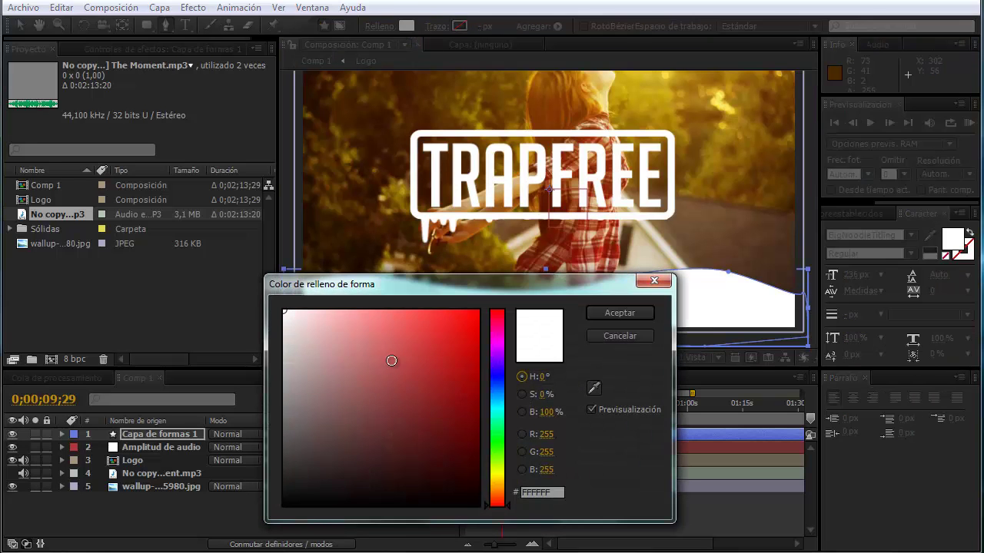
{"action": "left_click", "coordinate": [603, 334]}
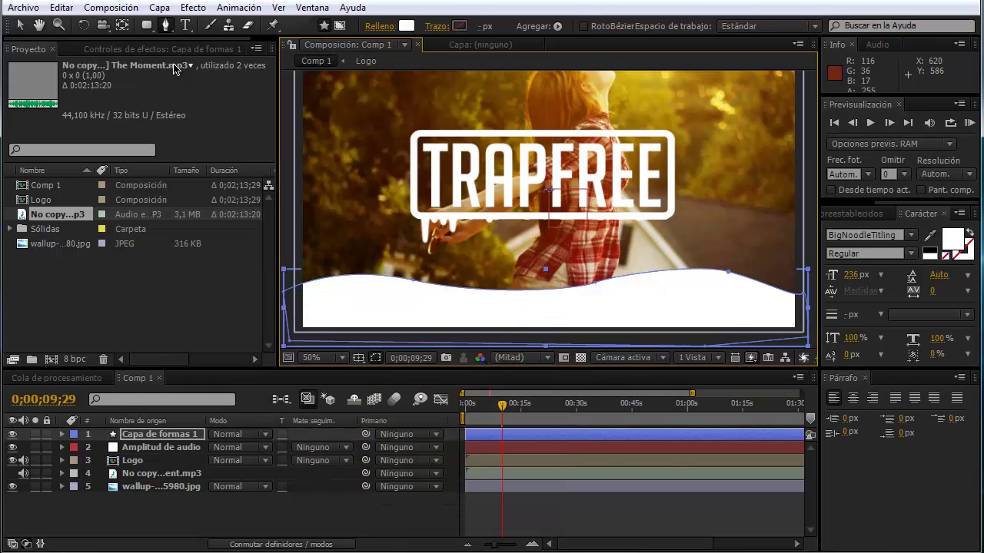
Stretch the wave shape past both frame edges, then deselect it
{"action": "left_click", "coordinate": [20, 26]}
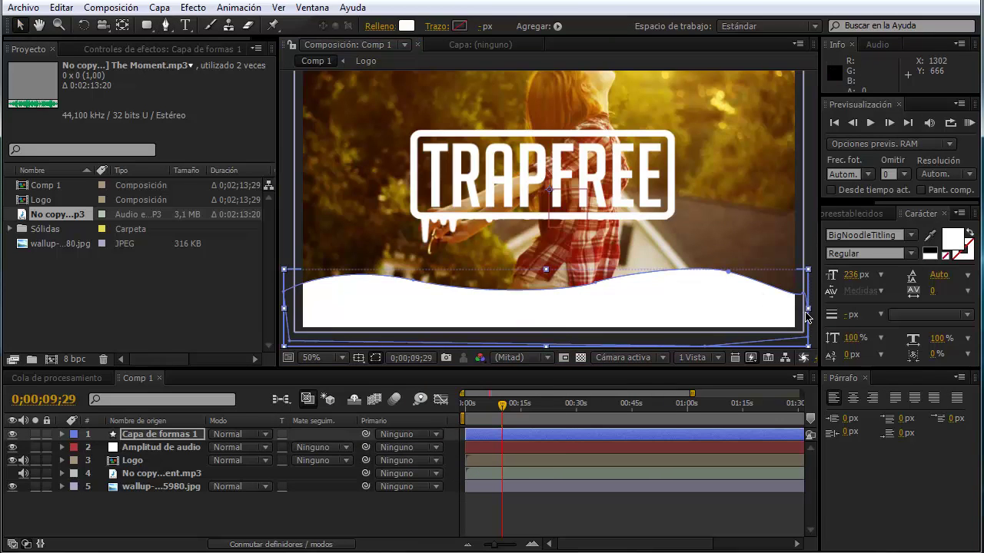
{"action": "left_click_drag", "start_coordinate": [807, 310], "coordinate": [856, 312]}
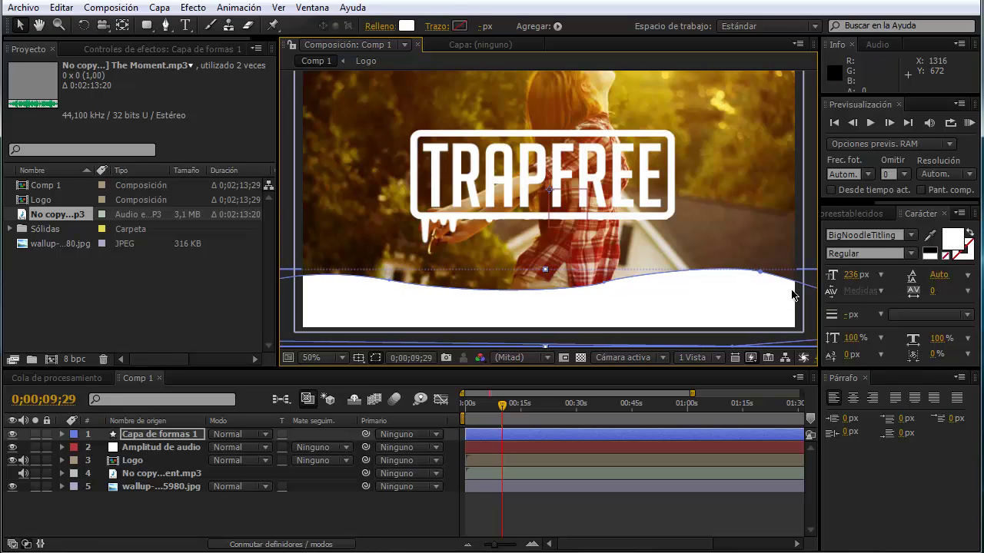
{"action": "left_click", "coordinate": [362, 226]}
Deselect all layers and set the composition viewer magnification to 100%
{"action": "left_click", "coordinate": [187, 518]}
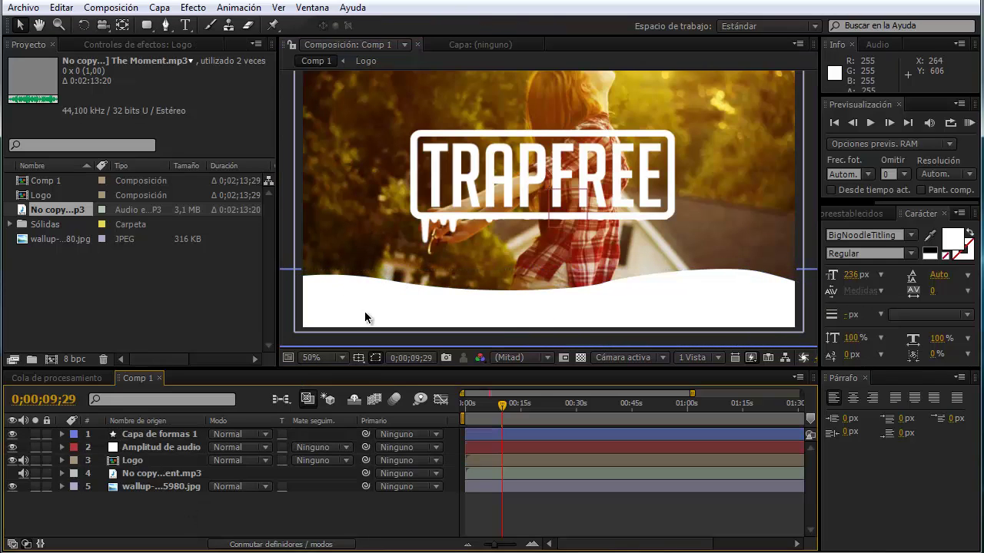
{"action": "left_click", "coordinate": [327, 358]}
{"action": "left_click", "coordinate": [339, 96]}
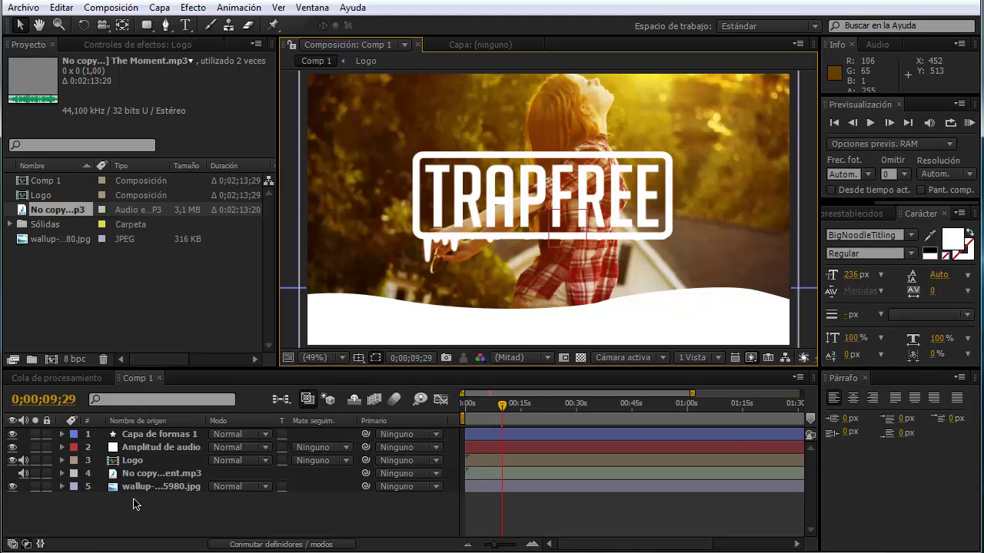
Add a new black solid, Sólido Negro 2, and drag it below the Logo layer
{"action": "right_click", "coordinate": [181, 503]}
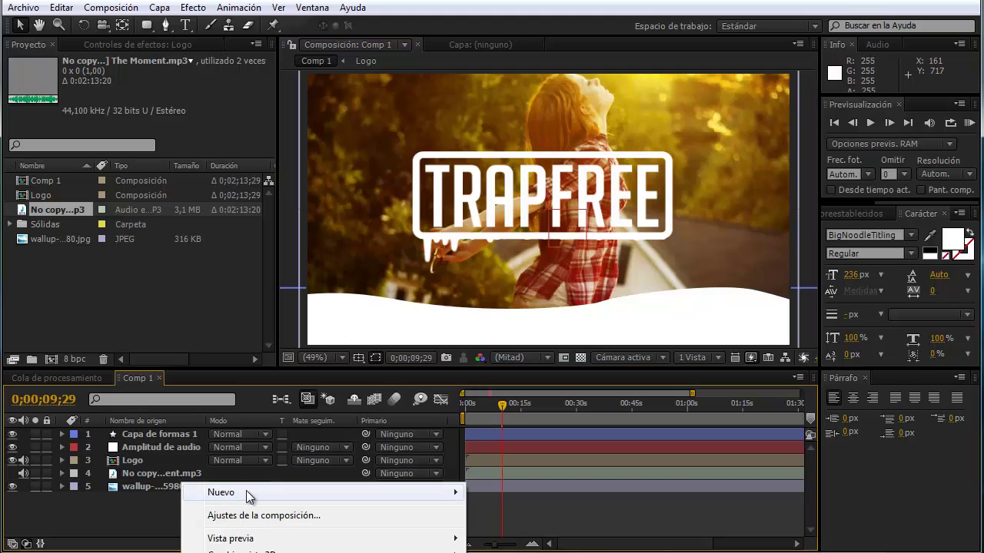
{"action": "mouse_move", "coordinate": [247, 496]}
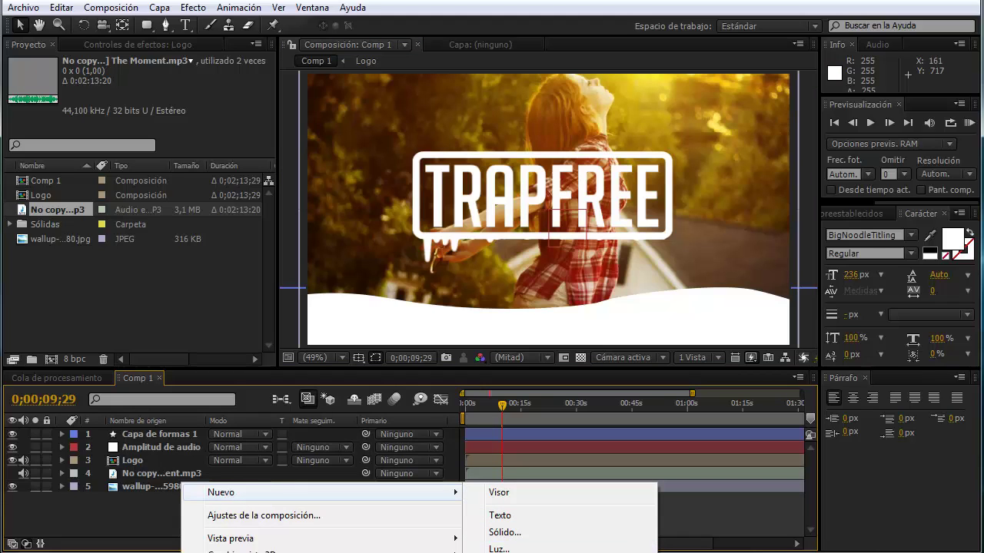
{"action": "left_click", "coordinate": [503, 533]}
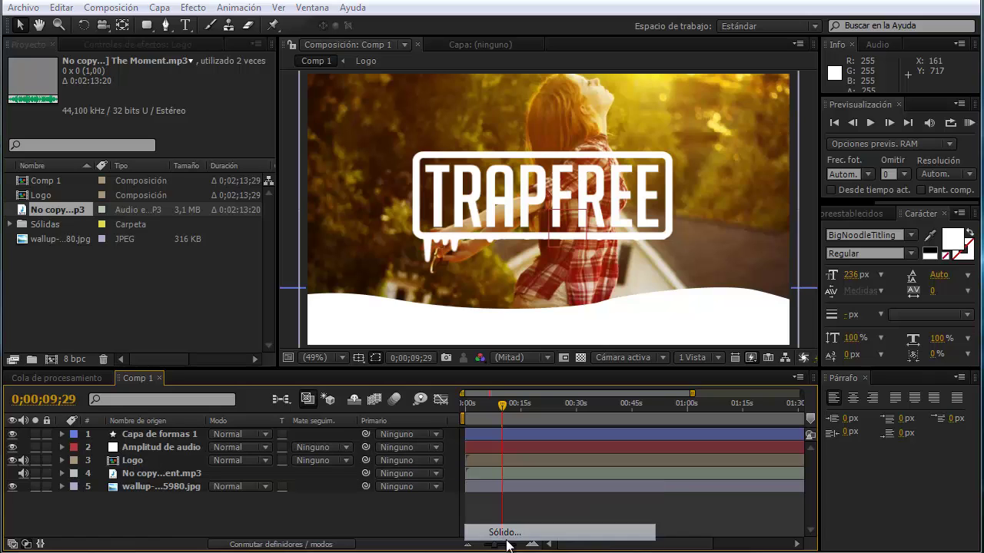
{"action": "left_click", "coordinate": [569, 411]}
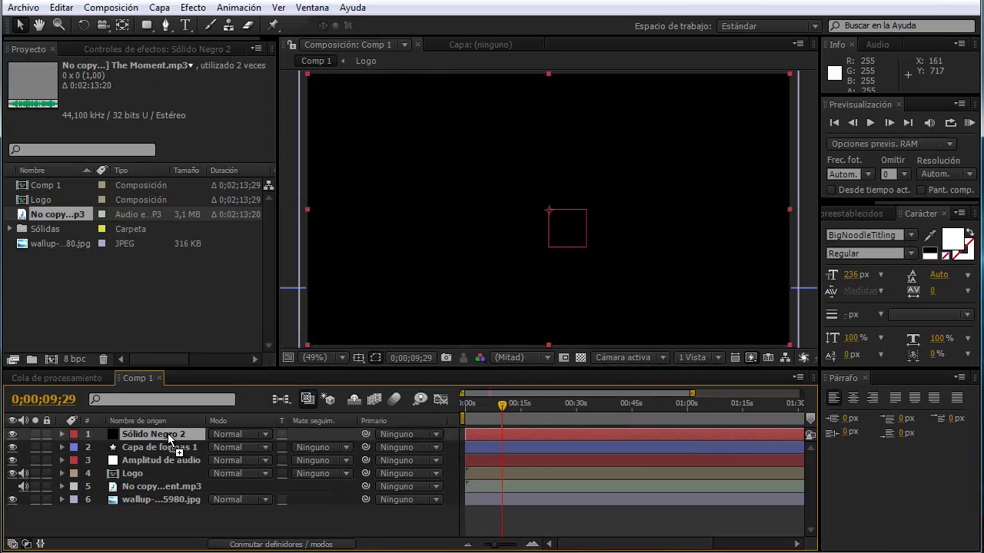
{"action": "left_click_drag", "start_coordinate": [168, 434], "coordinate": [172, 480]}
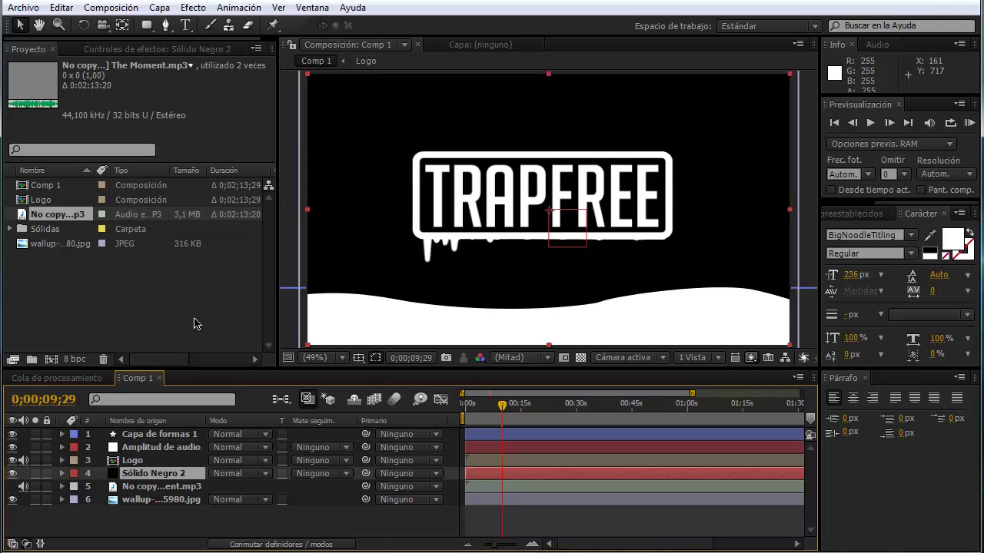
Apply Trapcode Particular to the black solid from the Effect menu
{"action": "left_click", "coordinate": [193, 8]}
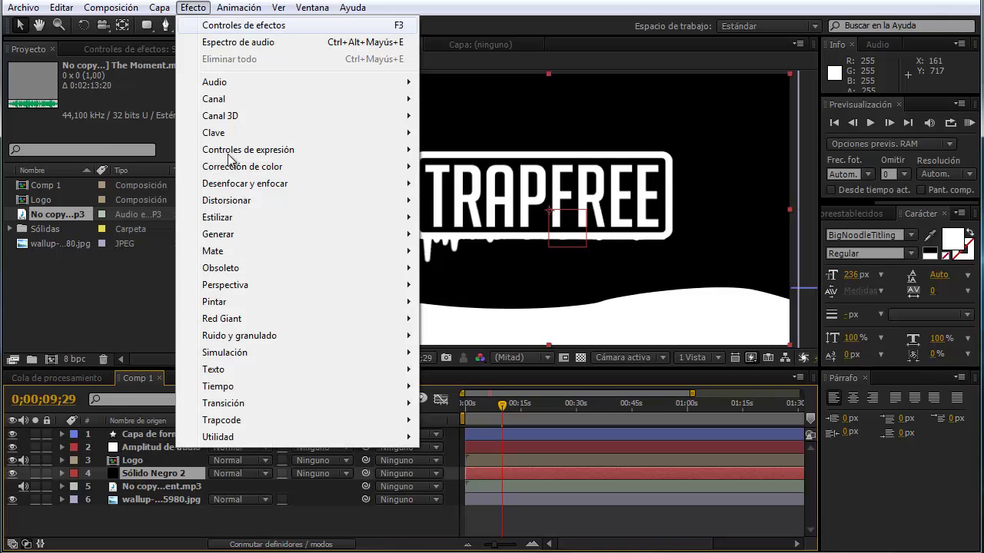
{"action": "mouse_move", "coordinate": [303, 424]}
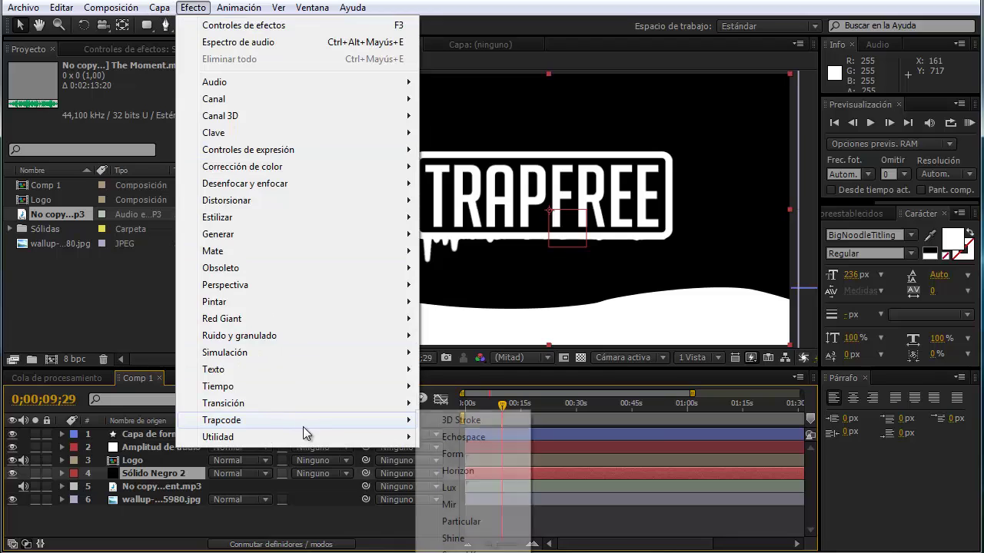
{"action": "left_click", "coordinate": [467, 521]}
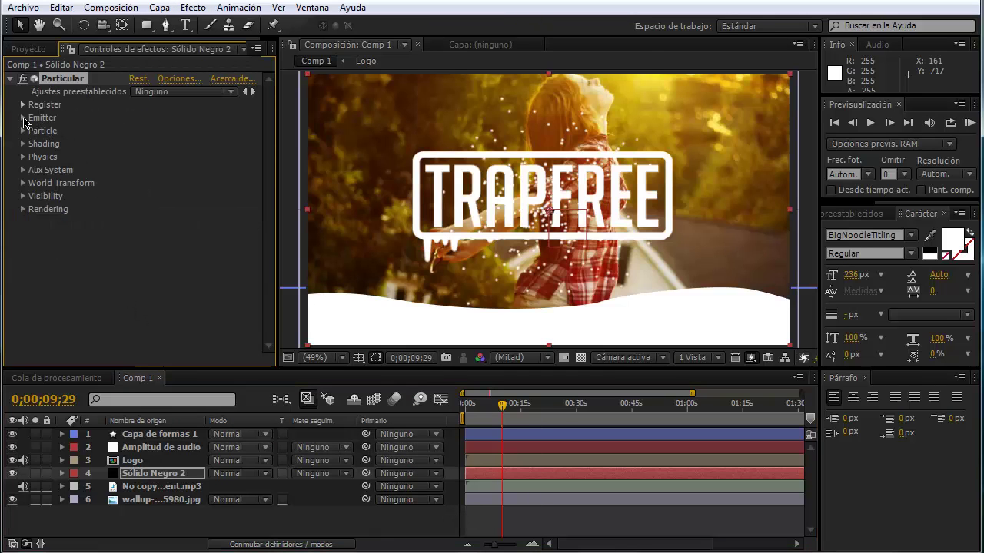
Set Particular's Emitter Type to Box with Emitter Size X of 1300
{"action": "left_click", "coordinate": [23, 118]}
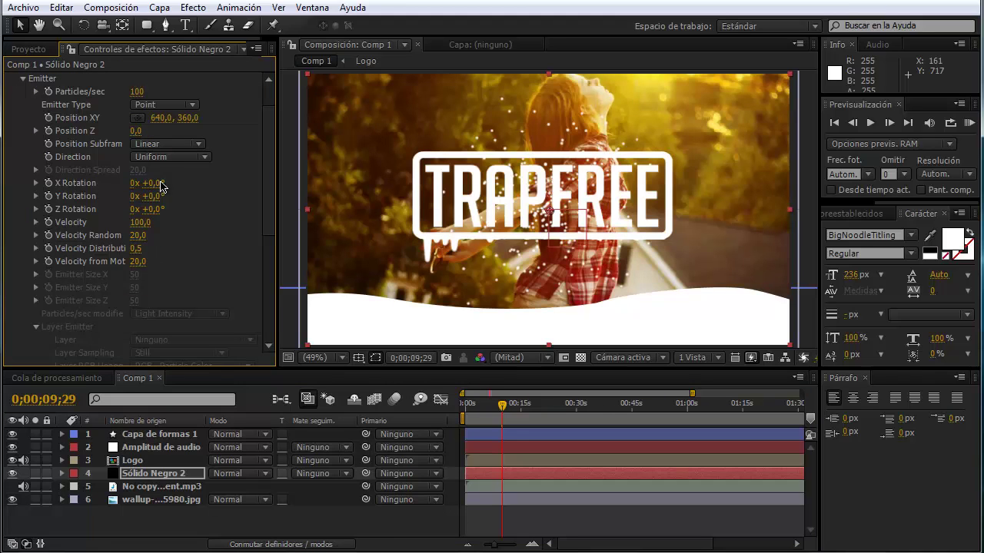
{"action": "left_click", "coordinate": [164, 104]}
{"action": "left_click", "coordinate": [165, 127]}
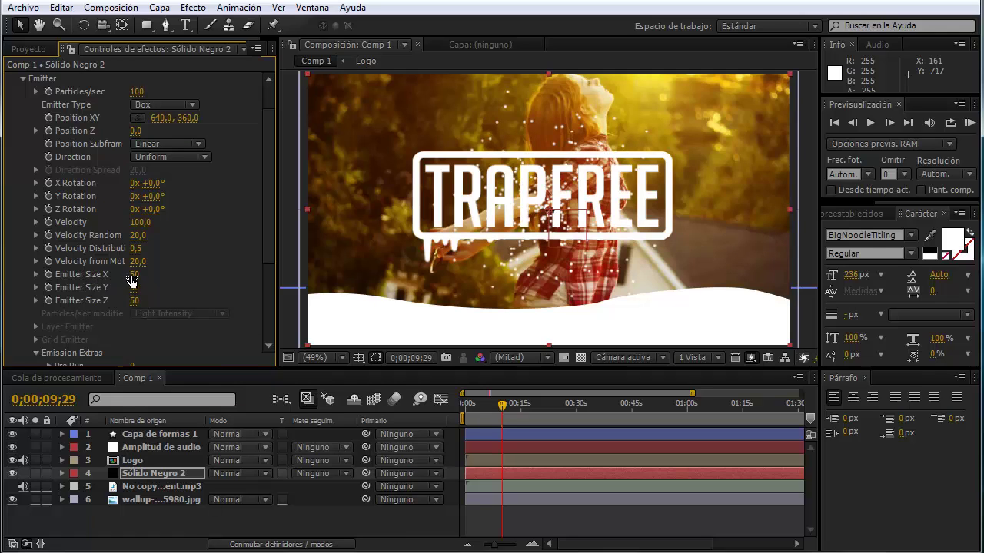
{"action": "left_click", "coordinate": [133, 275]}
{"action": "type", "text": "1300"}
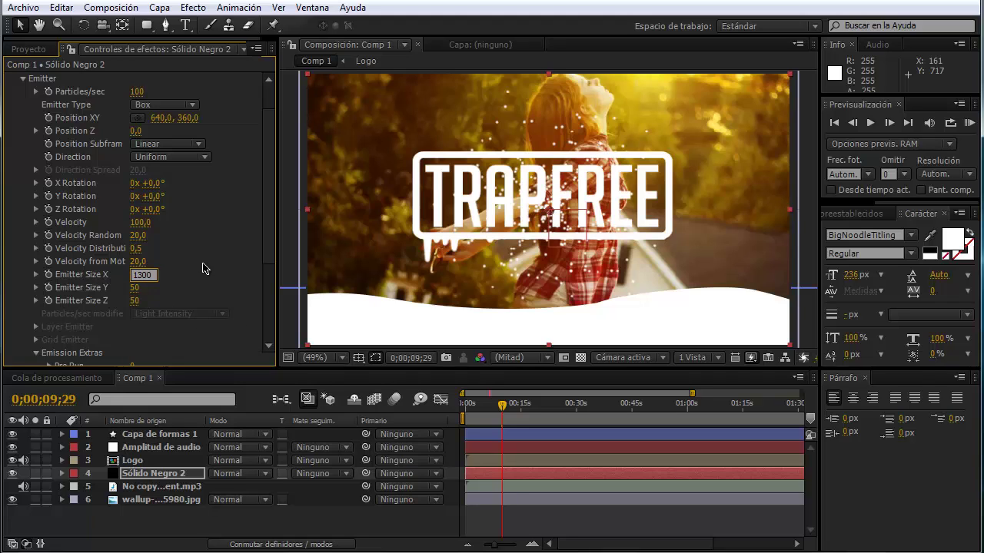
{"action": "key", "text": "Return"}
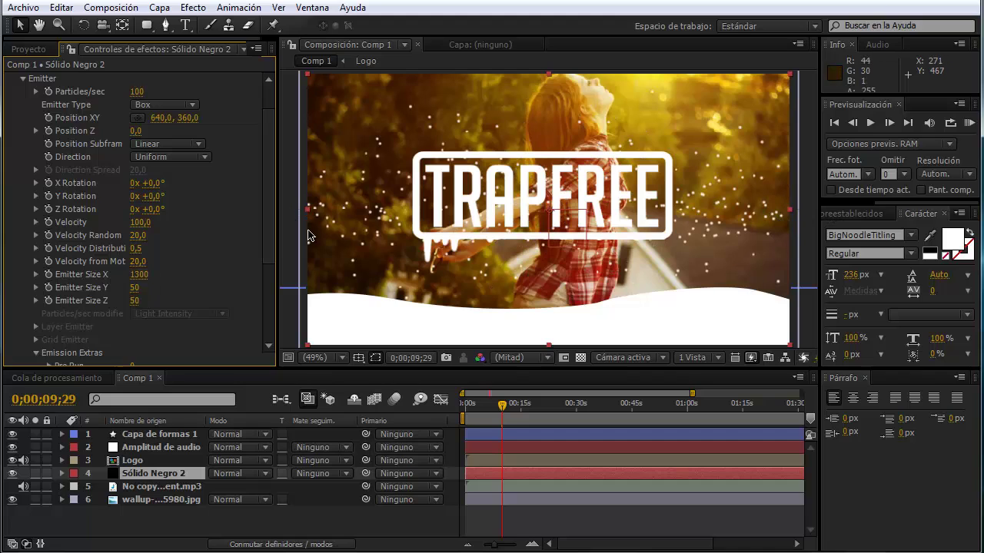
Set Particular's Physics Gravity to 100 so the particles fall downward
{"action": "left_click_drag", "start_coordinate": [270, 174], "coordinate": [264, 245]}
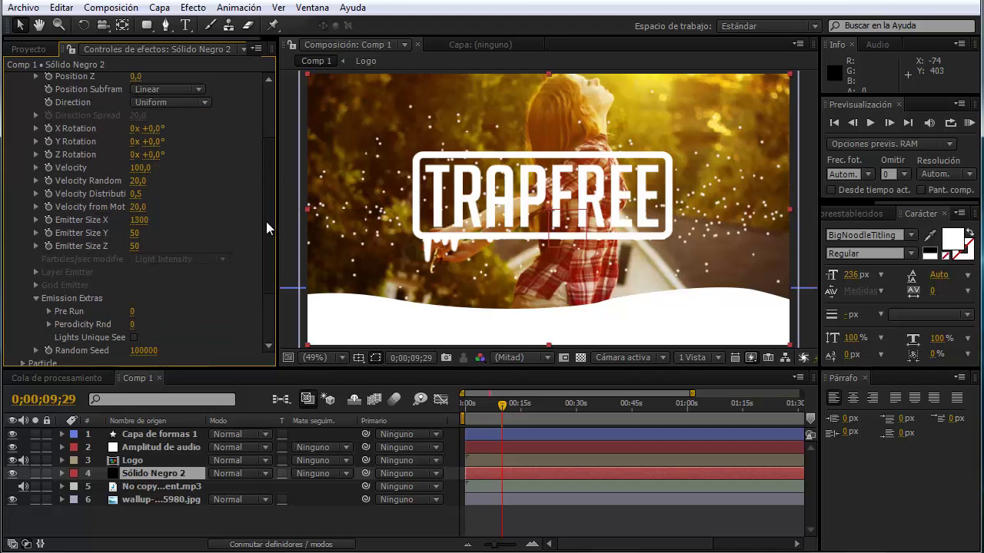
{"action": "scroll", "coordinate": [264, 245], "scroll_direction": "down", "scroll_amount": 2}
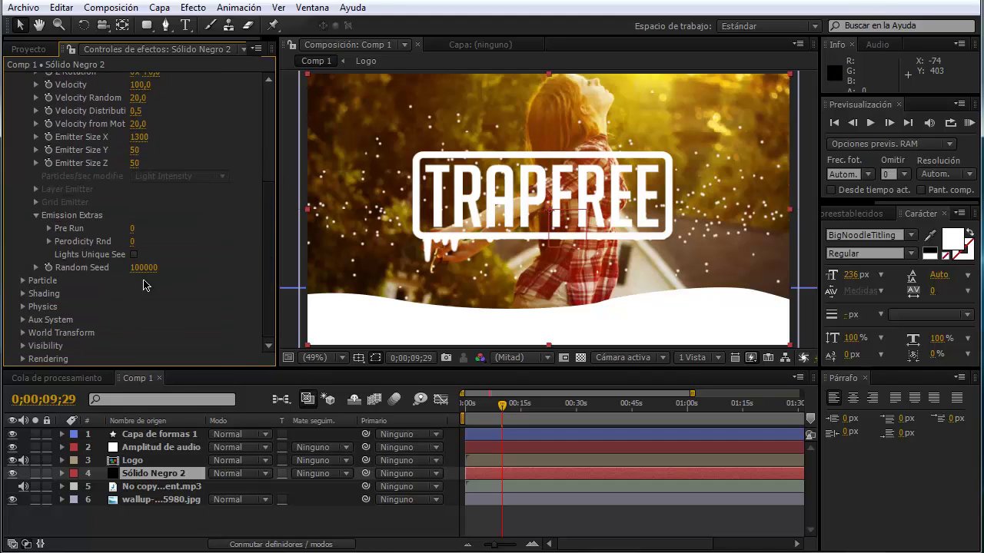
{"action": "left_click", "coordinate": [23, 307]}
{"action": "scroll", "coordinate": [255, 241], "scroll_direction": "down", "scroll_amount": 5}
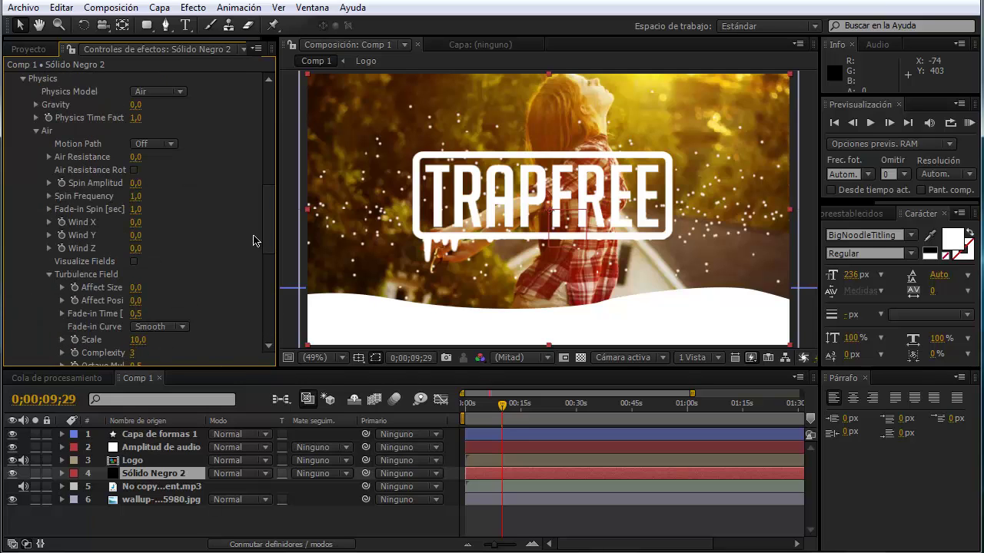
{"action": "left_click_drag", "start_coordinate": [266, 229], "coordinate": [266, 203]}
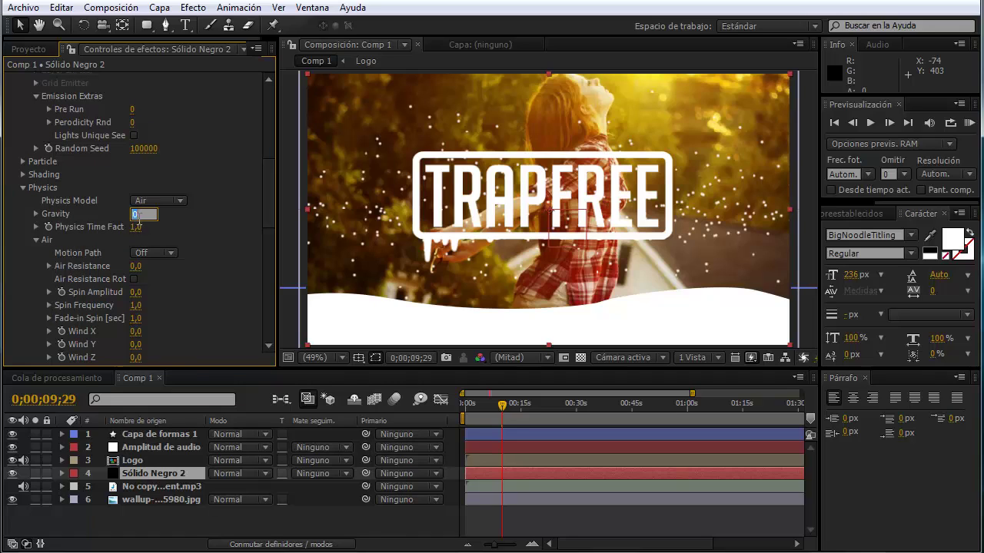
{"action": "type", "text": "10"}
{"action": "key", "text": "Return"}
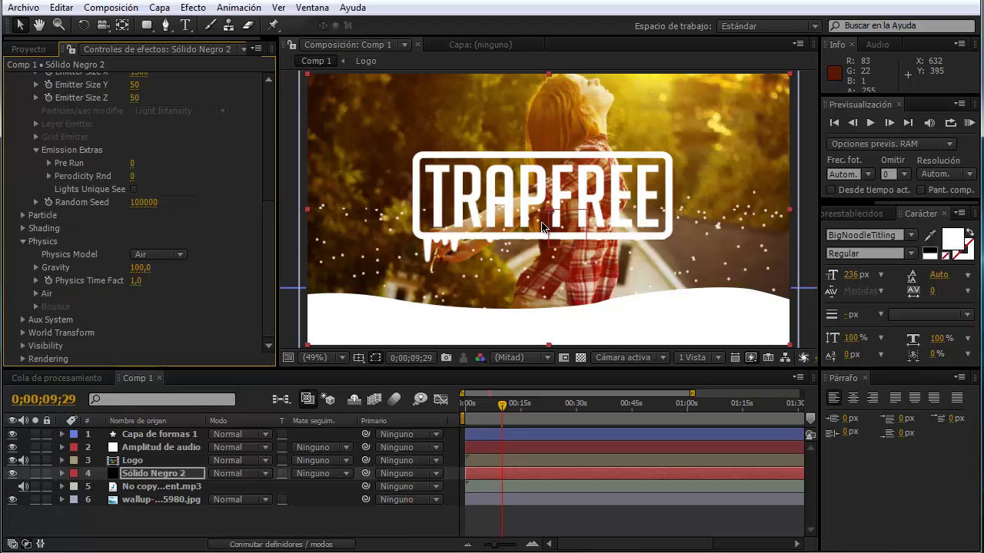
Nudge the particle layer, recentre it, and set the composition view to 50%
{"action": "mouse_move", "coordinate": [538, 222]}
{"action": "left_mouse_down"}
{"action": "mouse_move", "coordinate": [544, 86]}
{"action": "mouse_move", "coordinate": [550, 207]}
{"action": "left_mouse_up"}
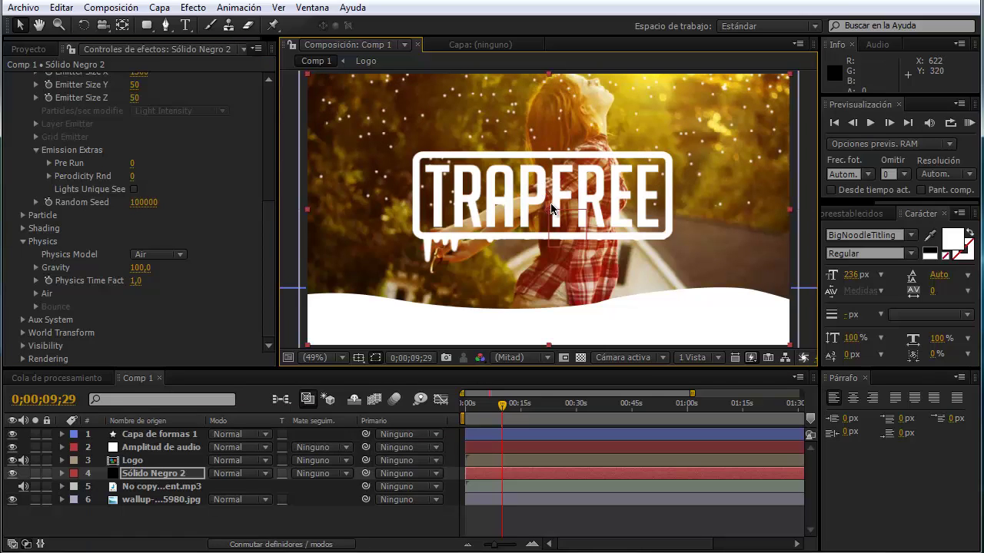
{"action": "key", "text": "h"}
{"action": "left_click_drag", "start_coordinate": [568, 158], "coordinate": [560, 191]}
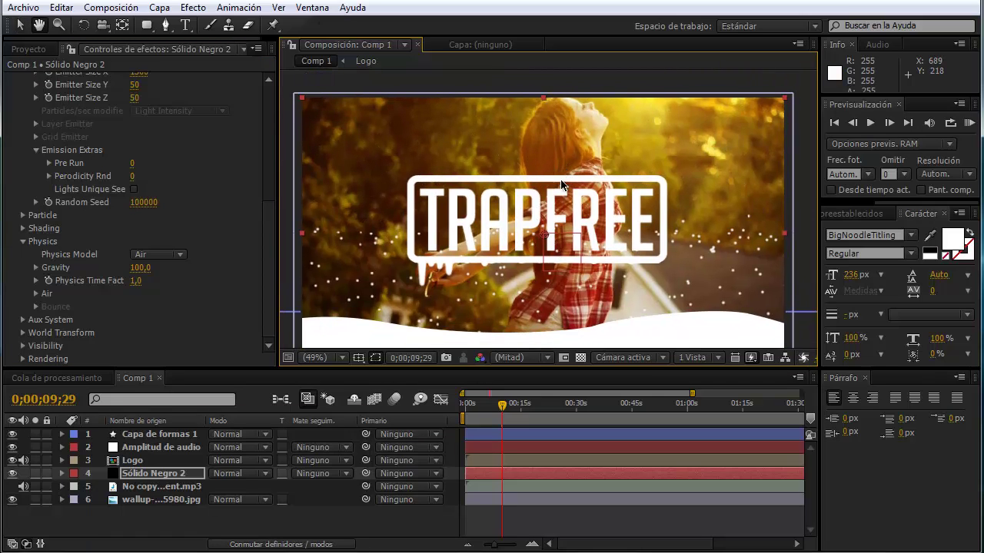
{"action": "key", "text": "v"}
{"action": "scroll", "coordinate": [559, 184], "scroll_direction": "down", "scroll_amount": 2}
{"action": "scroll", "coordinate": [560, 184], "scroll_direction": "up", "scroll_amount": 2}
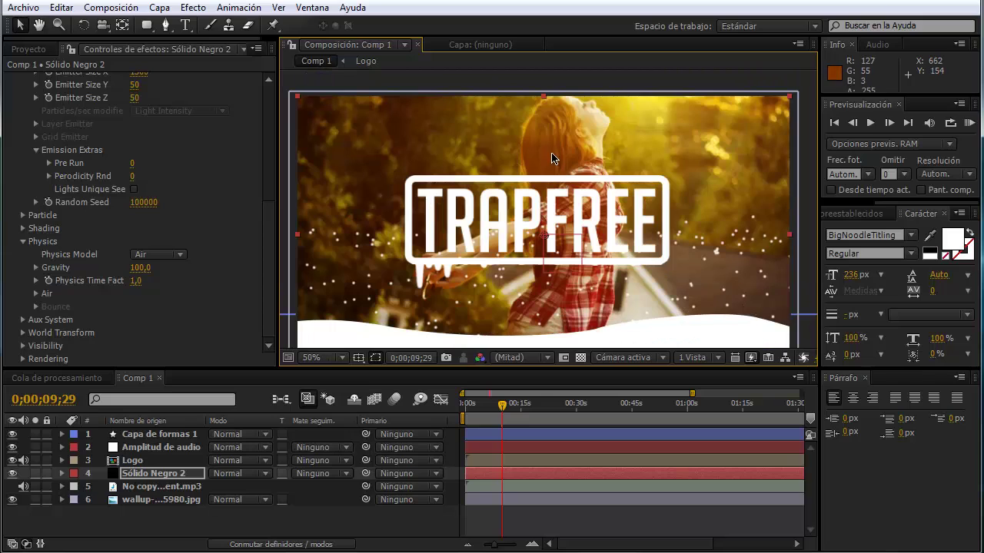
{"action": "key", "text": "h"}
{"action": "key", "text": "v"}
{"action": "scroll", "coordinate": [23, 169], "scroll_direction": "up", "scroll_amount": 4}
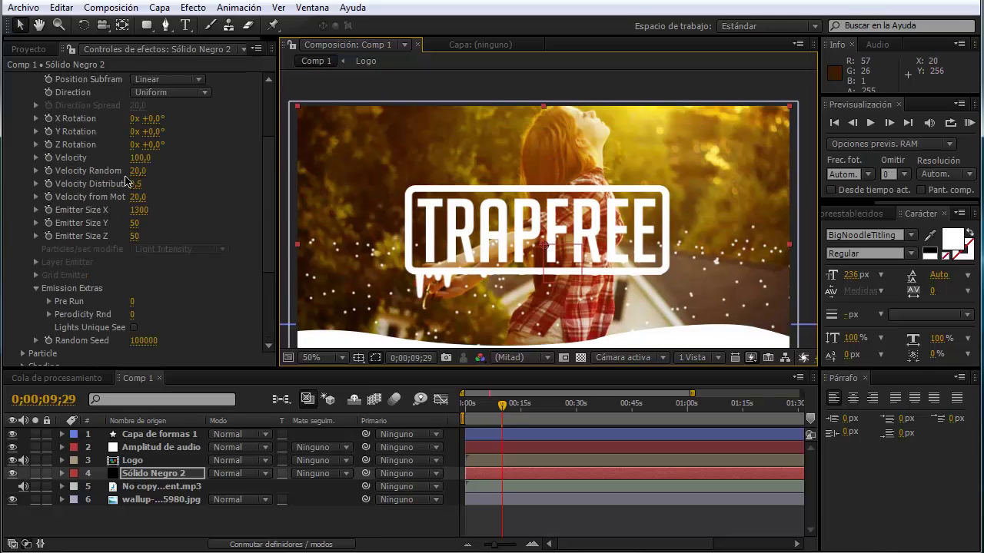
{"action": "scroll", "coordinate": [27, 138], "scroll_direction": "up", "scroll_amount": 1}
{"action": "scroll", "coordinate": [29, 123], "scroll_direction": "up", "scroll_amount": 1}
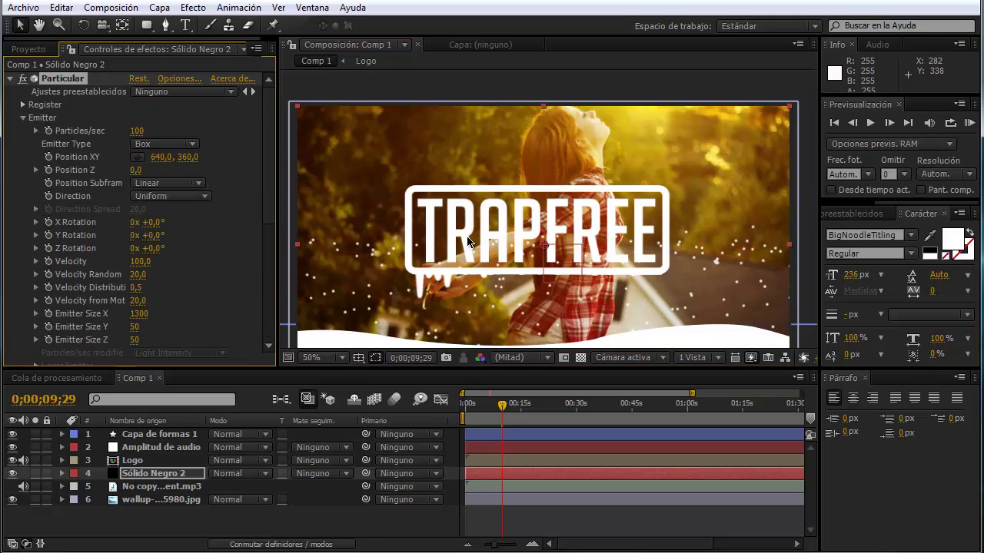
Move the Particular emitter to 638, -10 above the frame and play a RAM preview
{"action": "left_click_drag", "start_coordinate": [541, 248], "coordinate": [547, 106]}
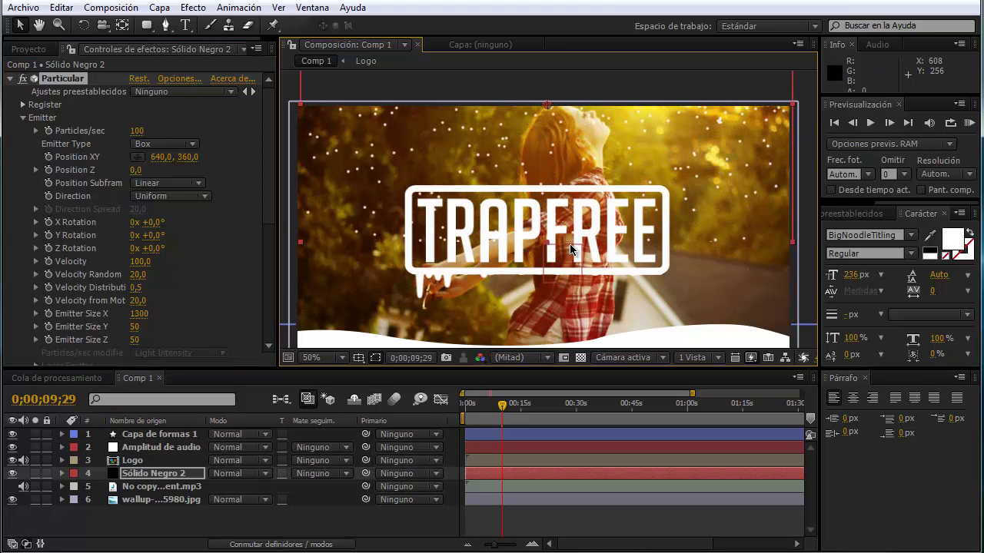
{"action": "key", "text": "ctrl+z"}
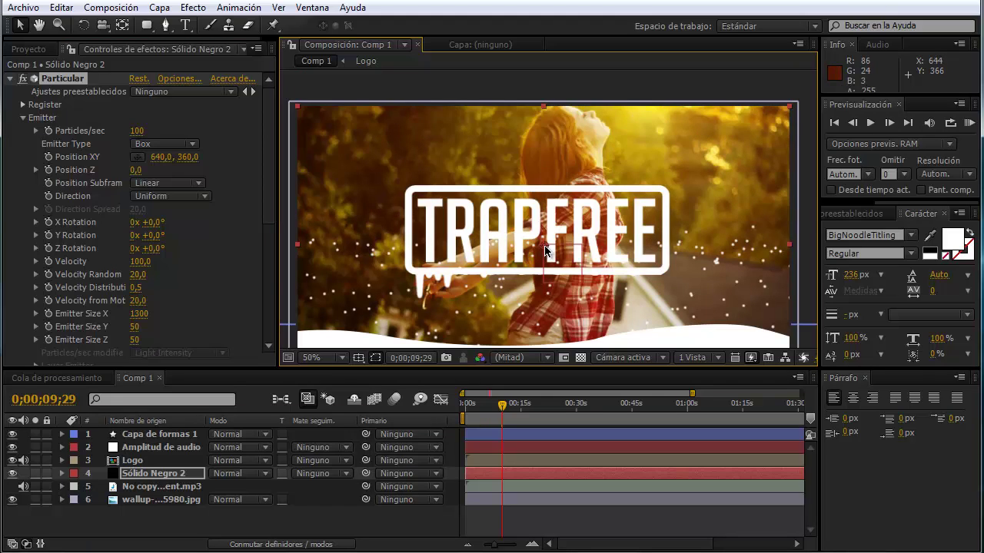
{"action": "left_click_drag", "start_coordinate": [544, 250], "coordinate": [544, 107]}
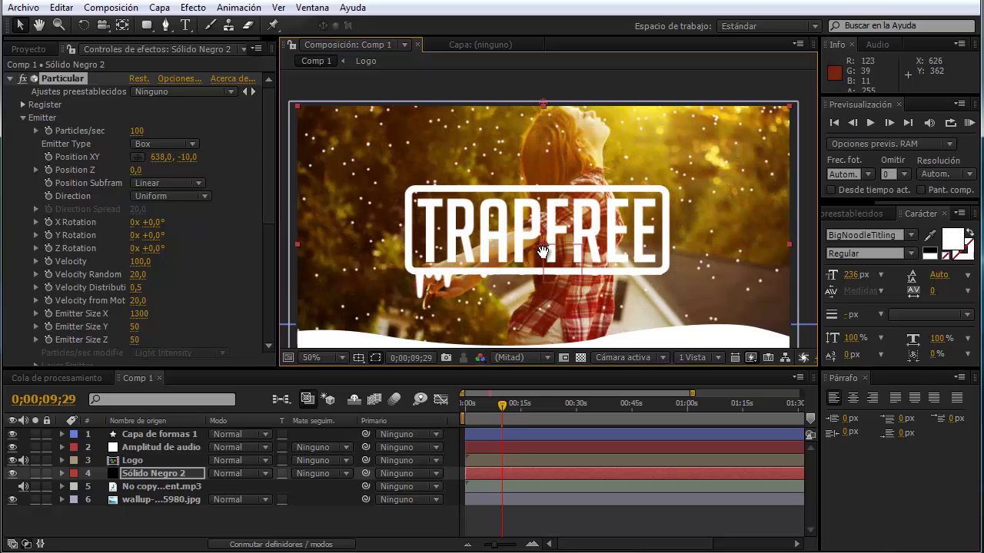
{"action": "left_click_drag", "start_coordinate": [544, 238], "coordinate": [559, 239]}
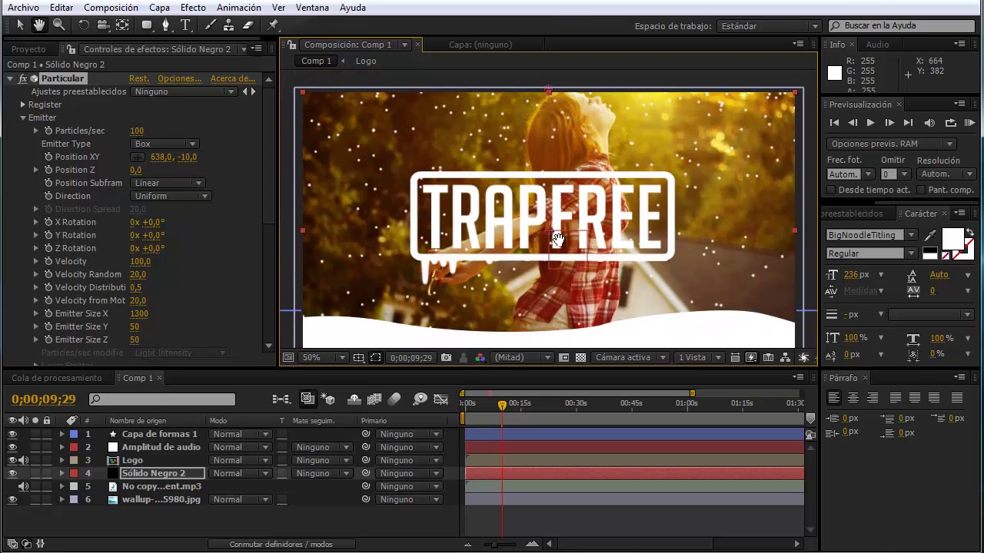
{"action": "key", "text": "v"}
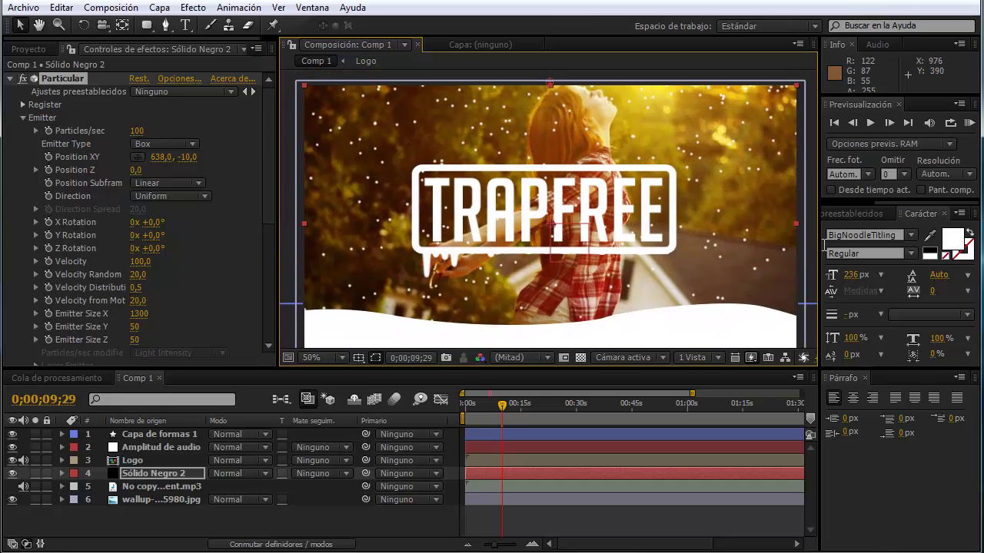
{"action": "left_click", "coordinate": [970, 123]}
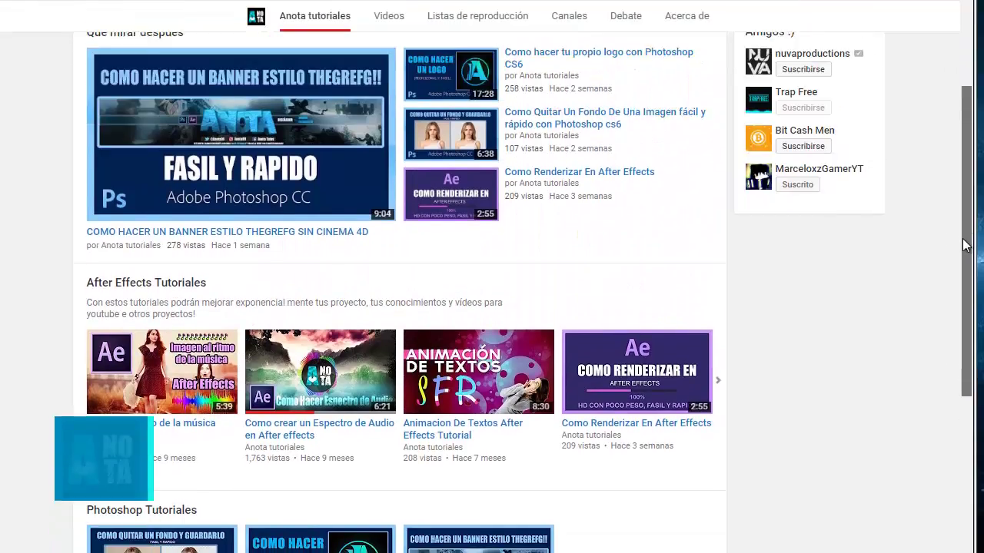
Turn on all notifications for the subscribed Anota tutoriales channel and save
{"action": "left_click_drag", "start_coordinate": [966, 244], "coordinate": [972, 120]}
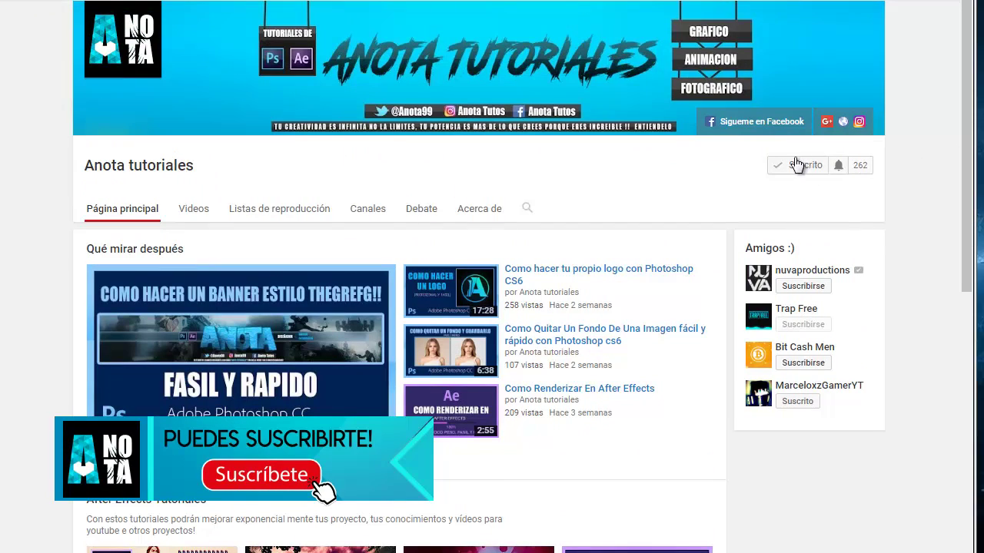
{"action": "left_click", "coordinate": [840, 167]}
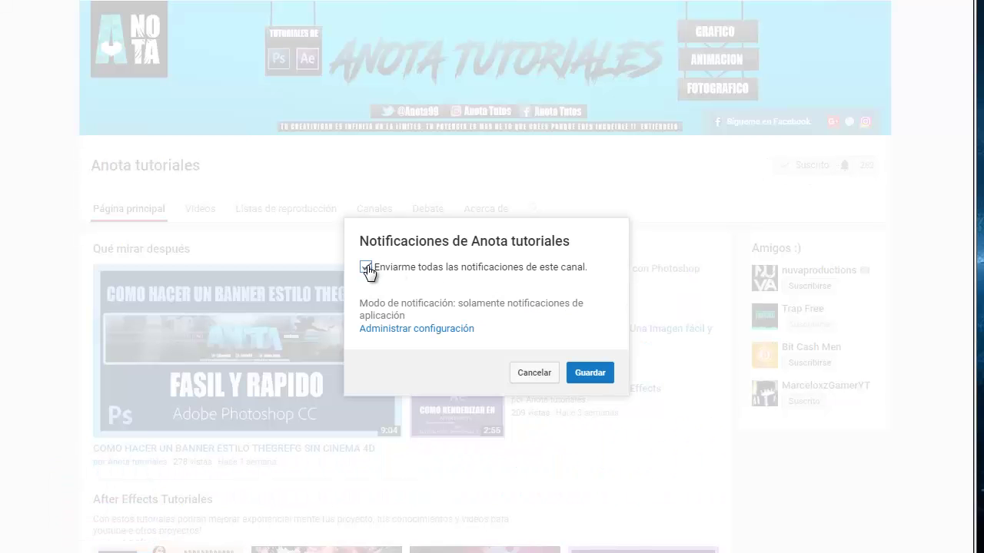
{"action": "left_click", "coordinate": [584, 372]}
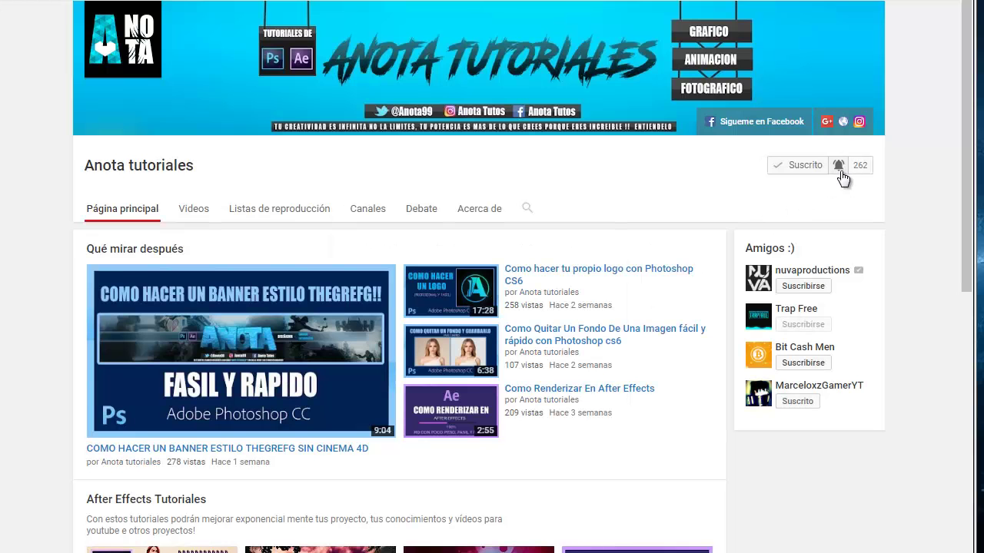